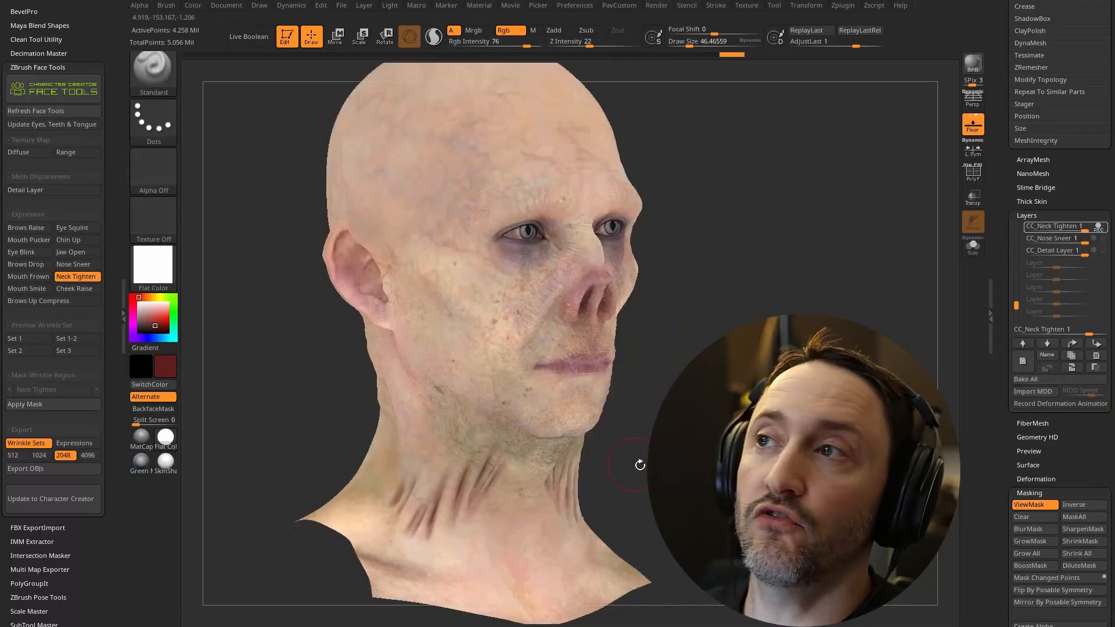
Update the sculpted head to Character Creator from the ZBrush Face Tools.
left_click(50, 499)
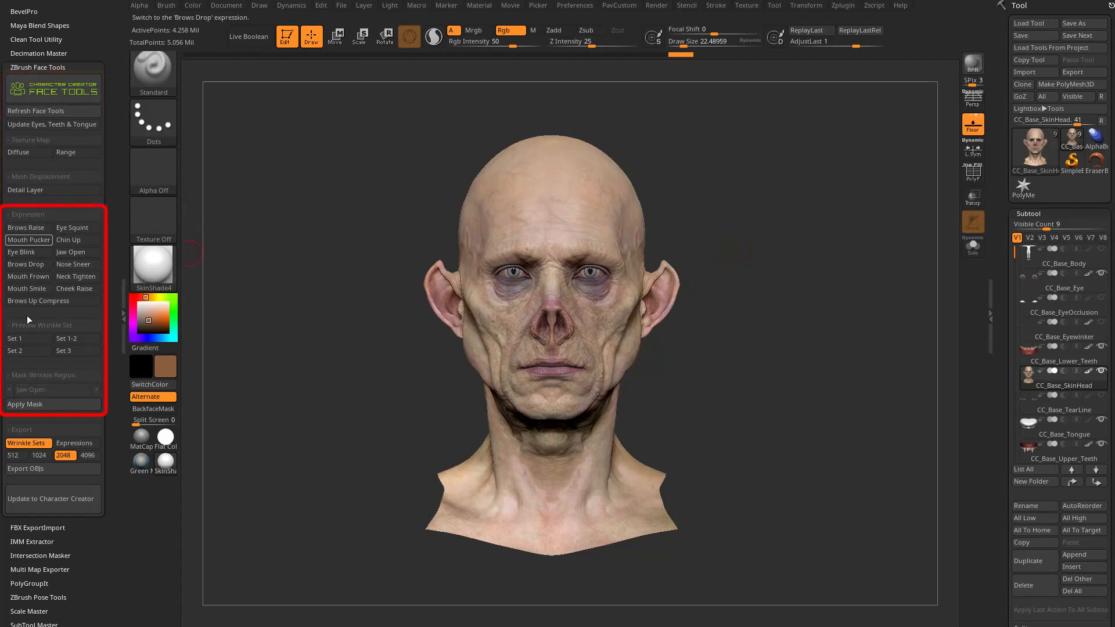
Display the Range texture map on the head.
left_click_drag(871, 210, 845, 208)
left_click_drag(845, 208, 877, 228, "alt")
left_click(77, 153)
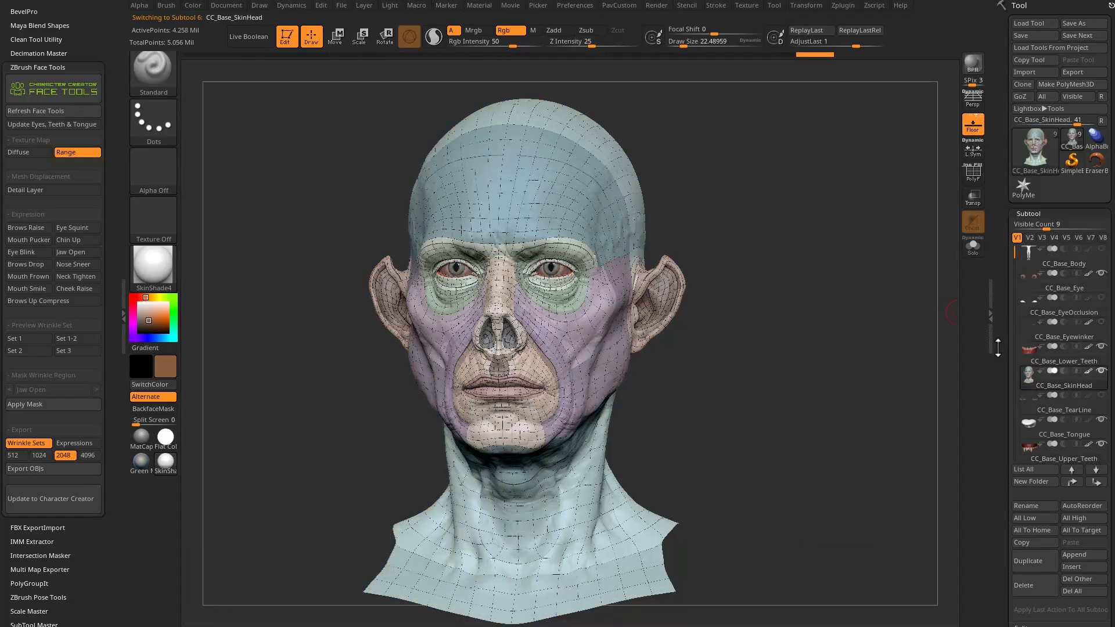
left_click_drag(999, 339, 1001, 205)
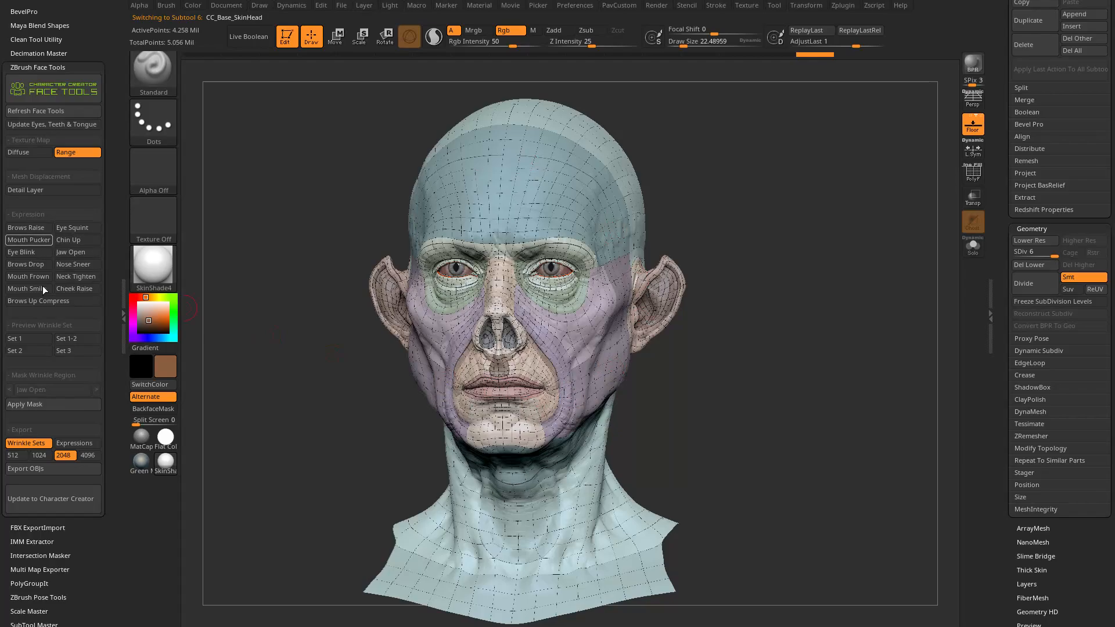
Examine the colour-coded wrinkle regions around the mouth, eyes and forehead, and restore the normal skin texture.
left_click_drag(758, 250, 904, 327)
mouse_move(338, 437)
left_mouse_down()
mouse_move(455, 324)
mouse_move(480, 361)
left_mouse_up()
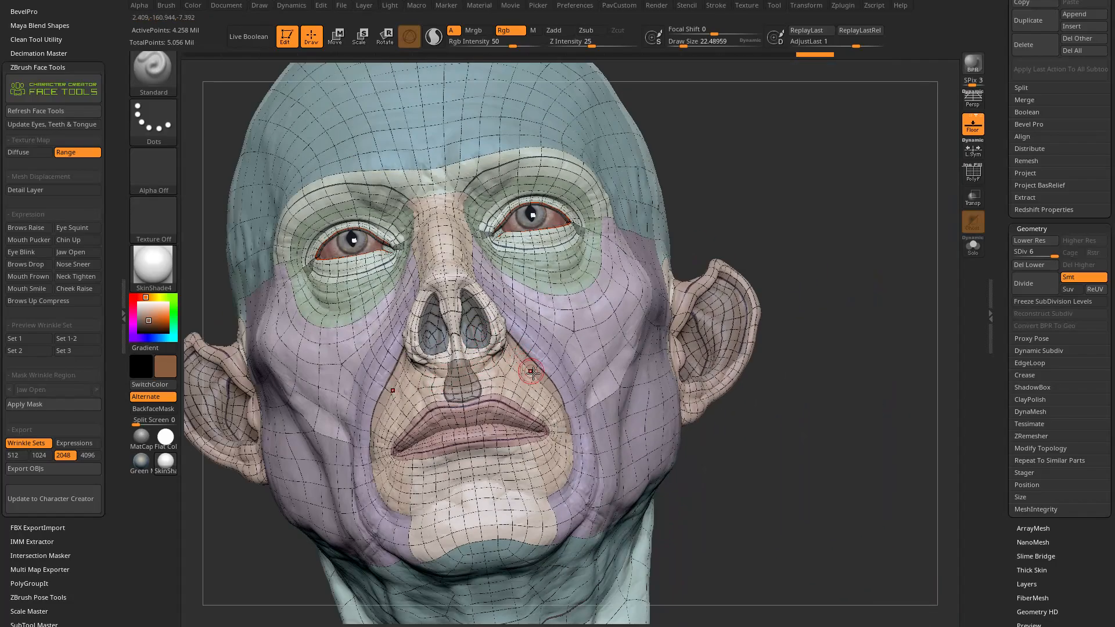
left_click_drag(725, 416, 601, 449)
left_click_drag(373, 495, 509, 207, "shift")
mouse_move(702, 166)
left_mouse_down()
mouse_move(842, 160)
mouse_move(488, 175)
left_mouse_up()
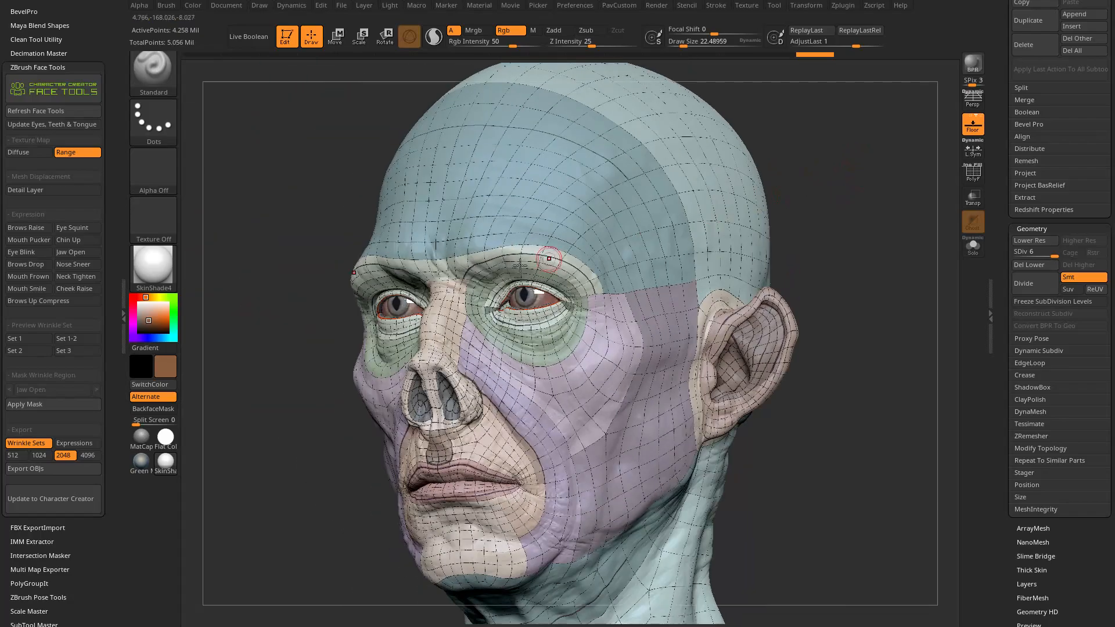
left_click_drag(631, 329, 507, 299, "shift")
left_click_drag(824, 280, 834, 284)
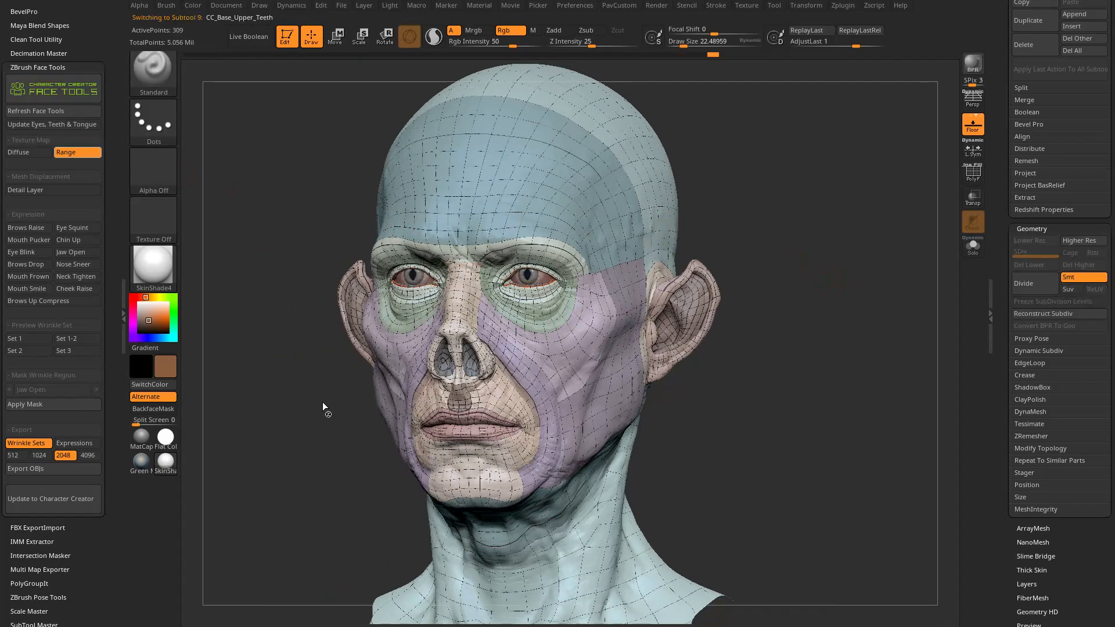
key("shift+f")
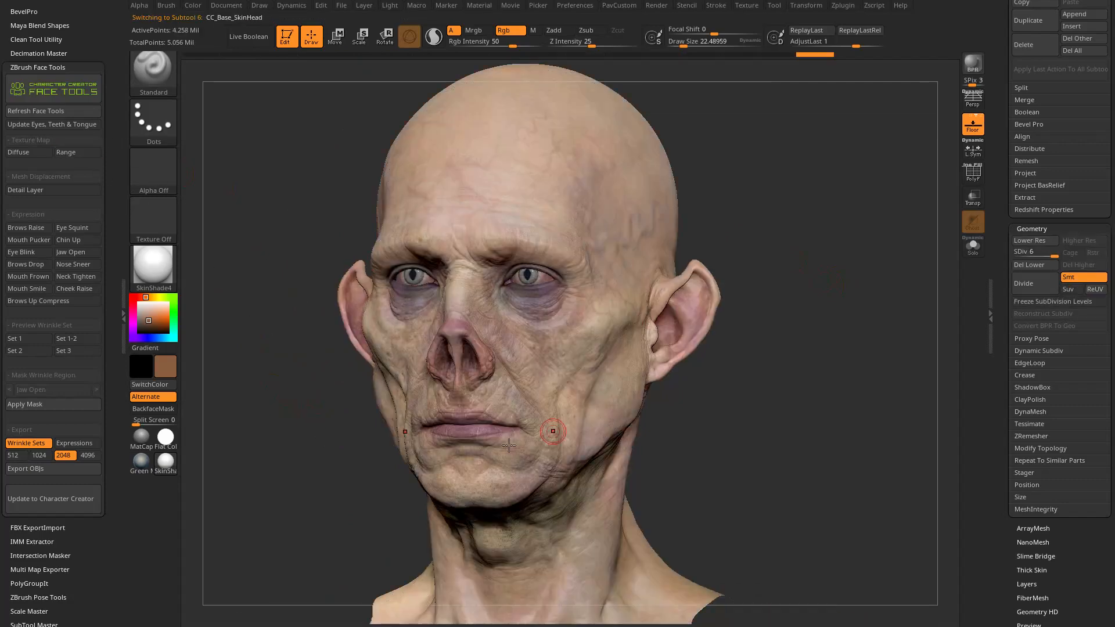
Open the layers of the CC_Base_SkinHead subtool and bring up the first expression layers in the list.
scroll(1003, 265, "up", 5)
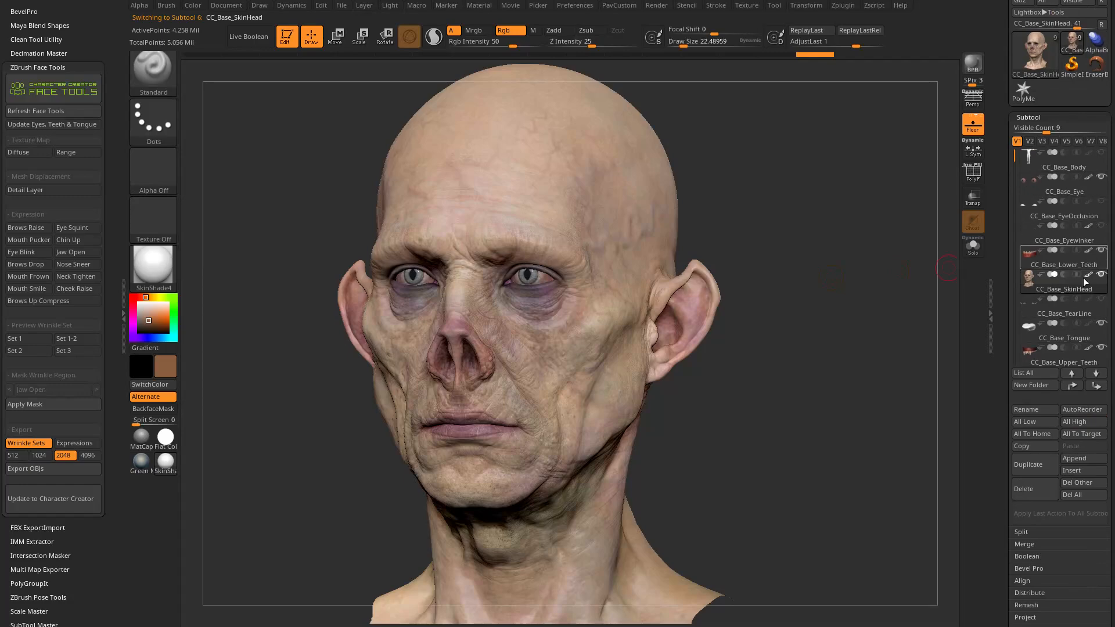
scroll(998, 318, "down", 5)
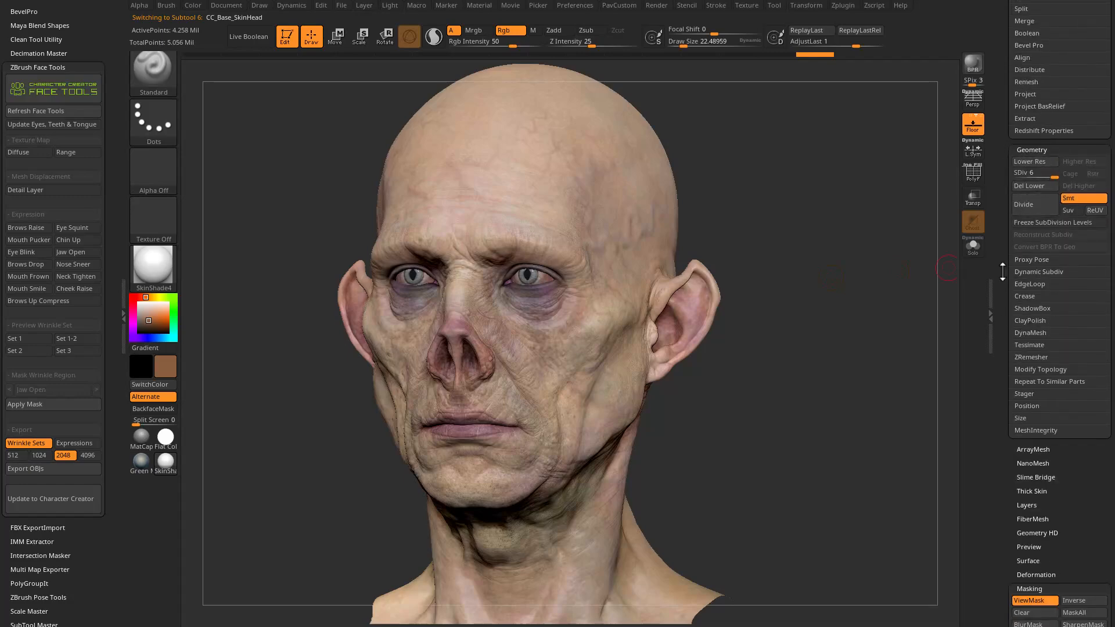
scroll(1007, 257, "down", 8)
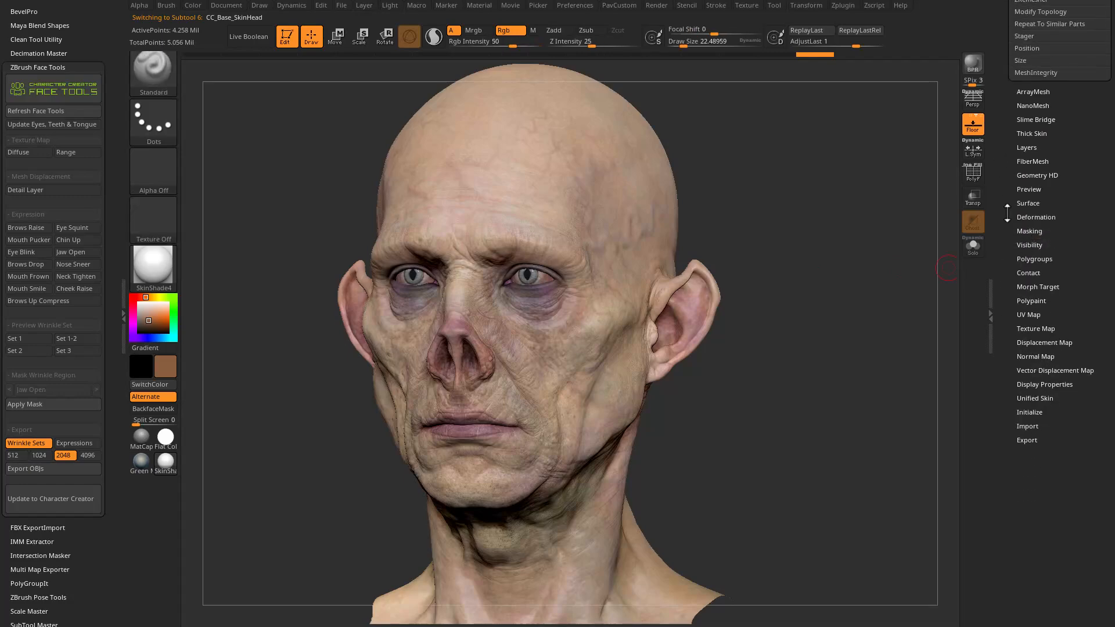
left_click(1026, 147)
left_click_drag(1017, 248, 1063, 228)
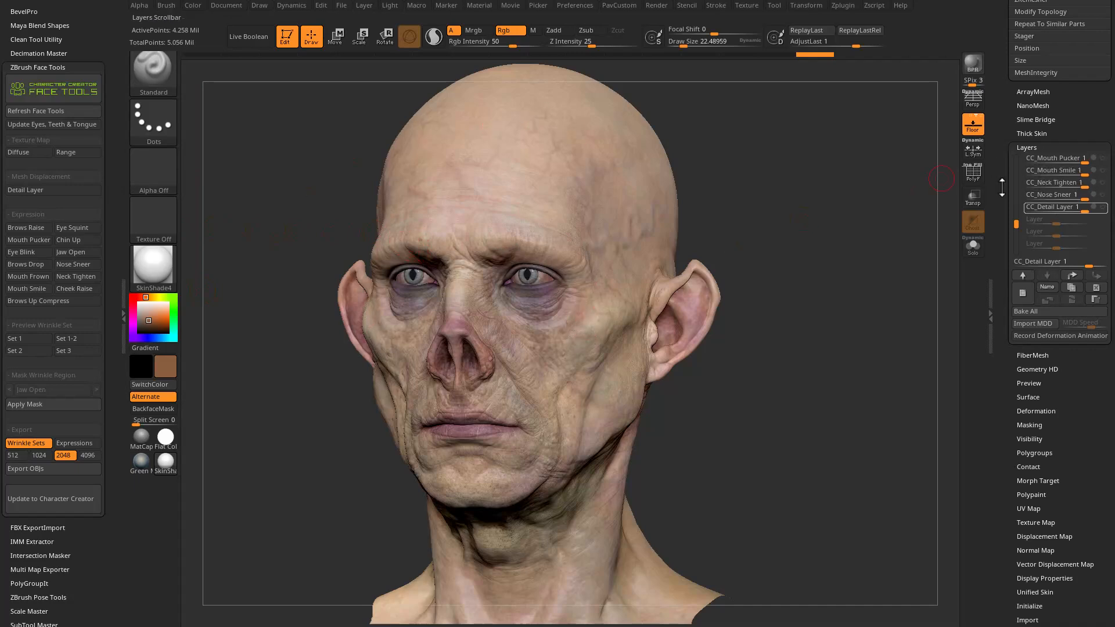
left_click_drag(1016, 224, 1016, 148)
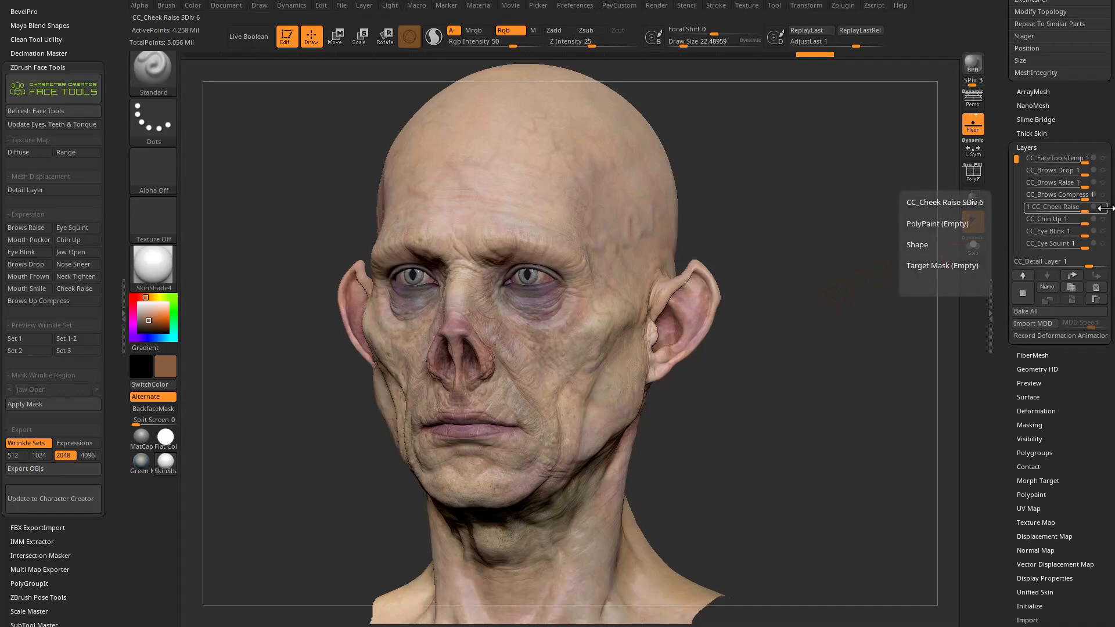
Select the CC_Brows Raise layer and turn it on at full intensity.
left_click(1054, 183)
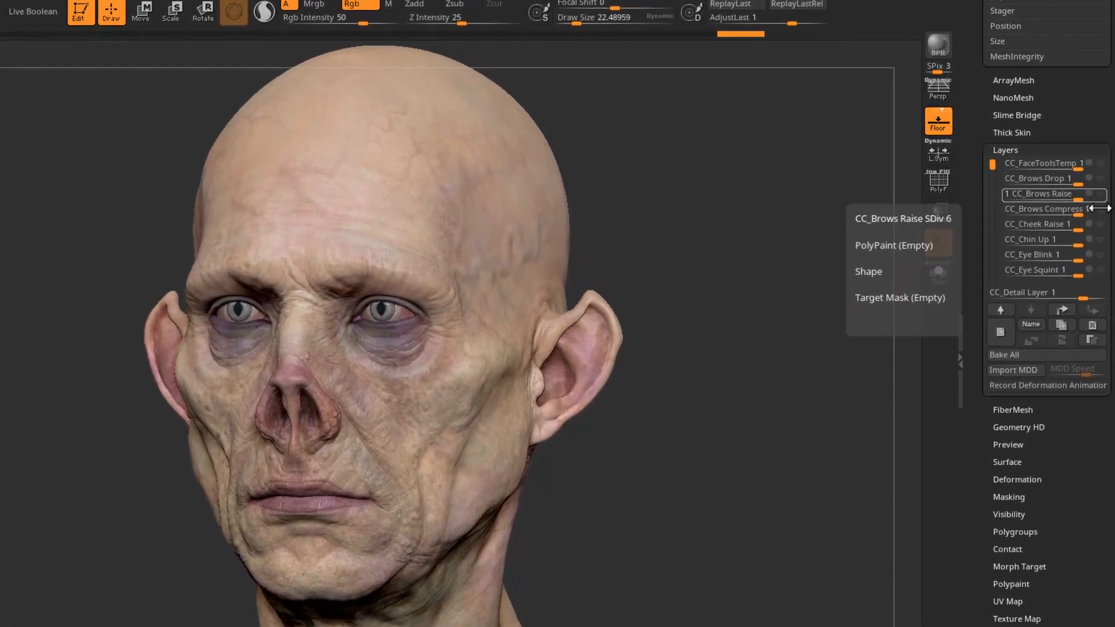
left_click(1099, 194)
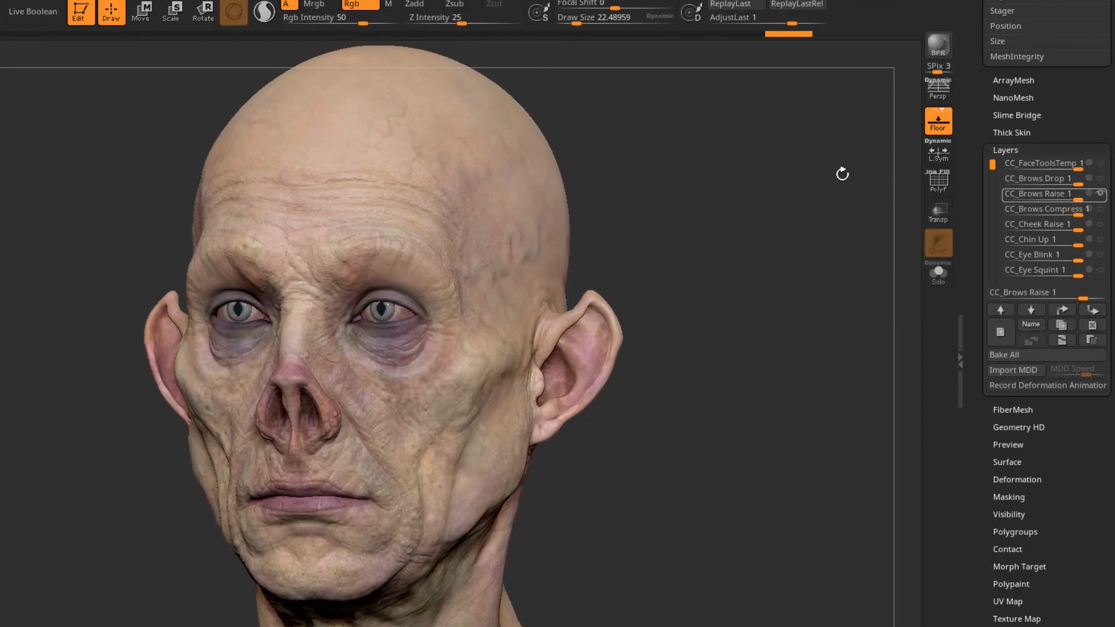
mouse_move(1099, 196)
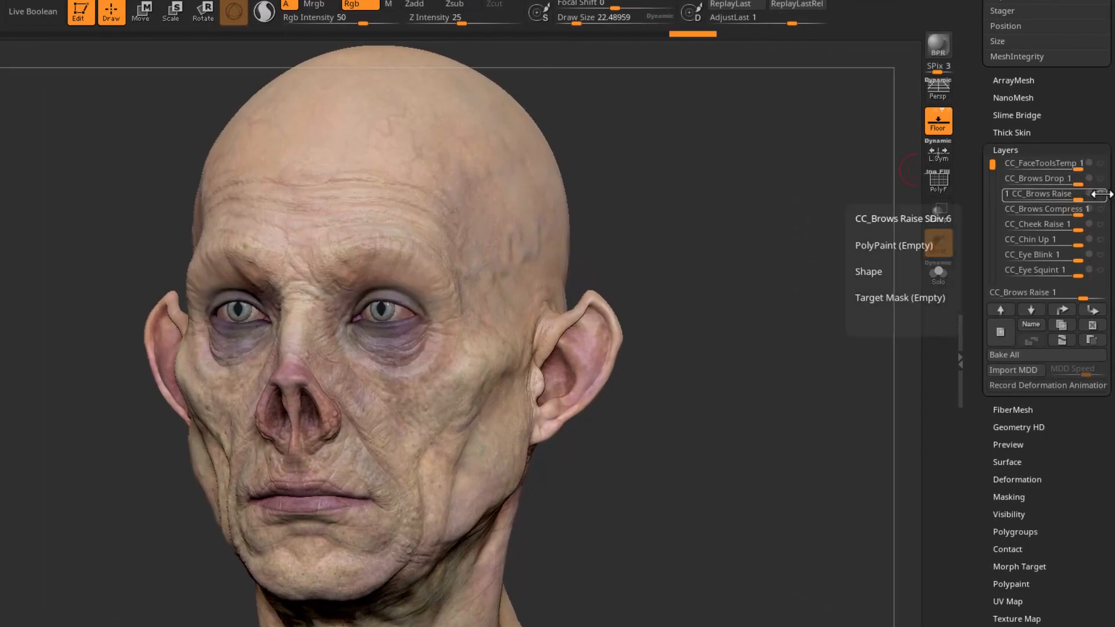
mouse_move(1075, 198)
left_mouse_down()
mouse_move(1037, 201)
mouse_move(1084, 200)
left_mouse_up()
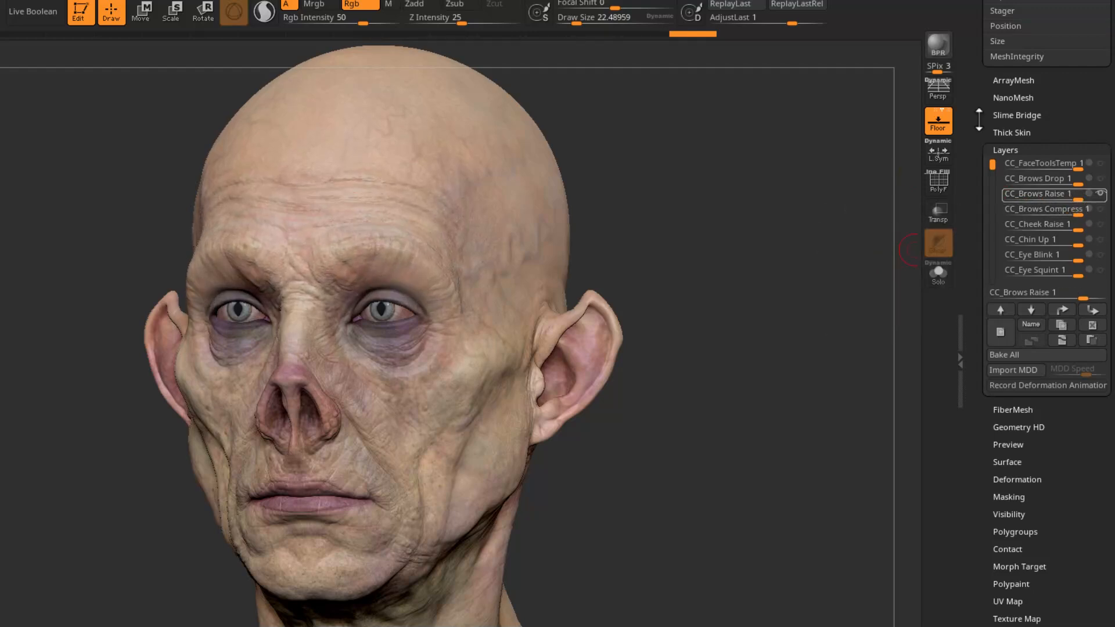
Set the head to subdivision level 1 with Polyframe on and inspect how CC_Brows Raise affects the base mesh.
scroll(1110, 221, "up", 5)
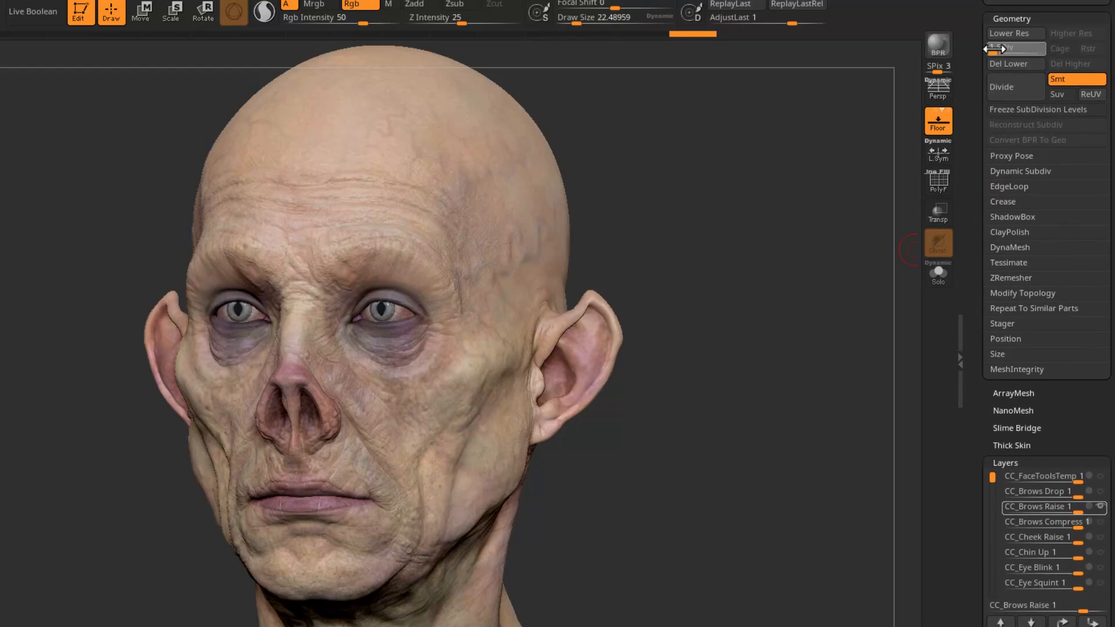
left_click_drag(994, 48, 987, 48)
left_click(938, 183)
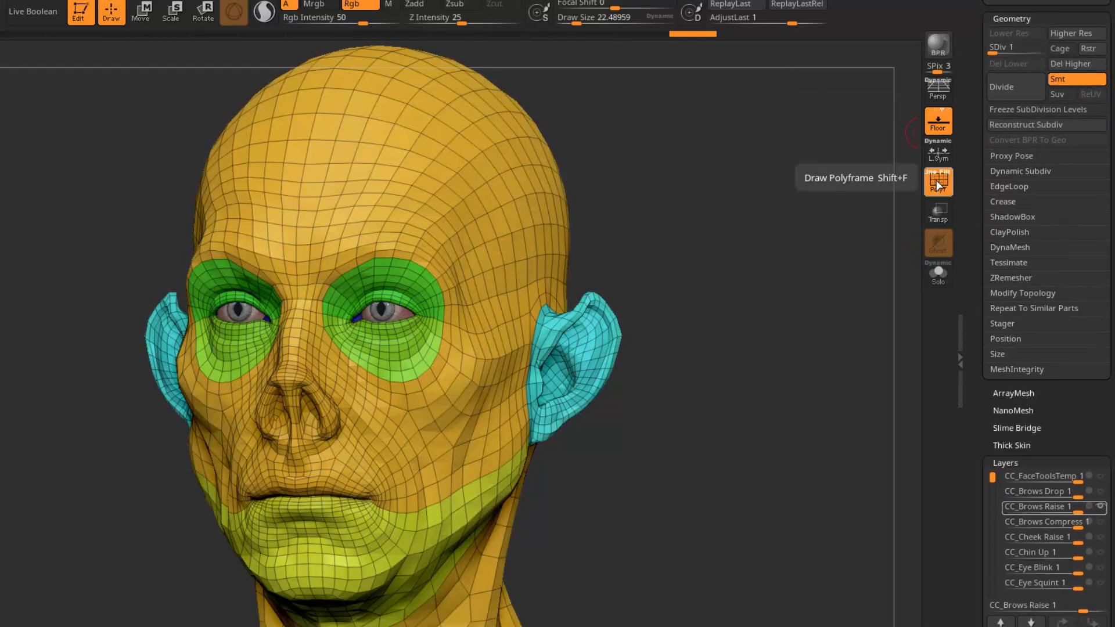
mouse_move(1075, 510)
left_mouse_down()
mouse_move(1013, 509)
mouse_move(1092, 512)
left_mouse_up()
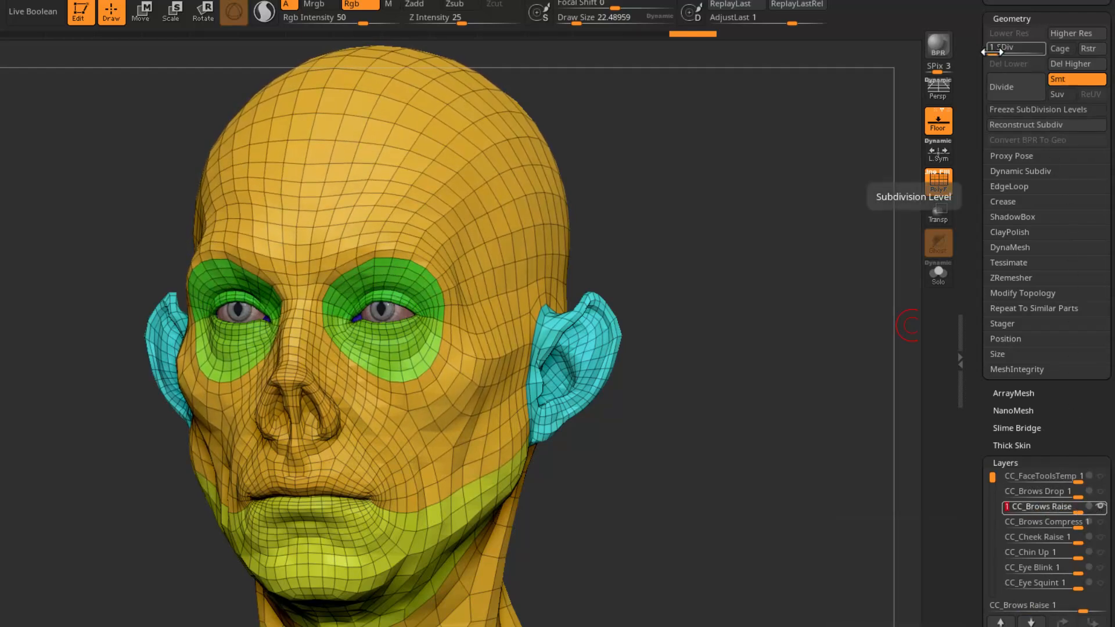
Restore the head to subdivision level 6 without Polyframe and test the CC_Brows Raise layer at a reduced intensity.
left_click(938, 180)
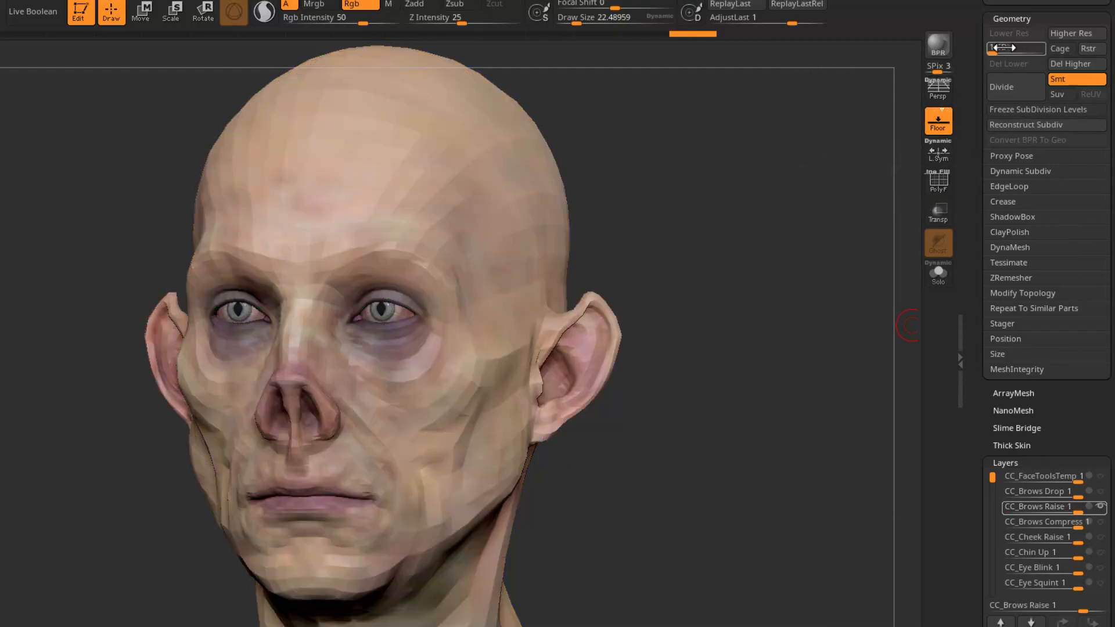
left_click_drag(1003, 47, 1038, 46)
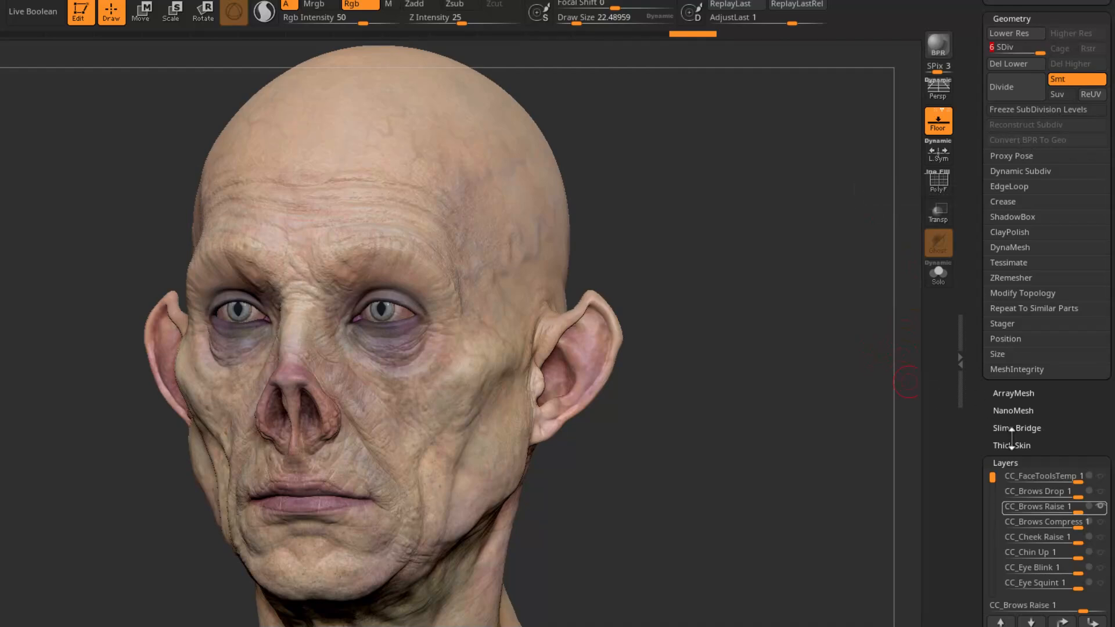
mouse_move(1071, 509)
left_mouse_down()
mouse_move(1038, 511)
mouse_move(1058, 510)
left_mouse_up()
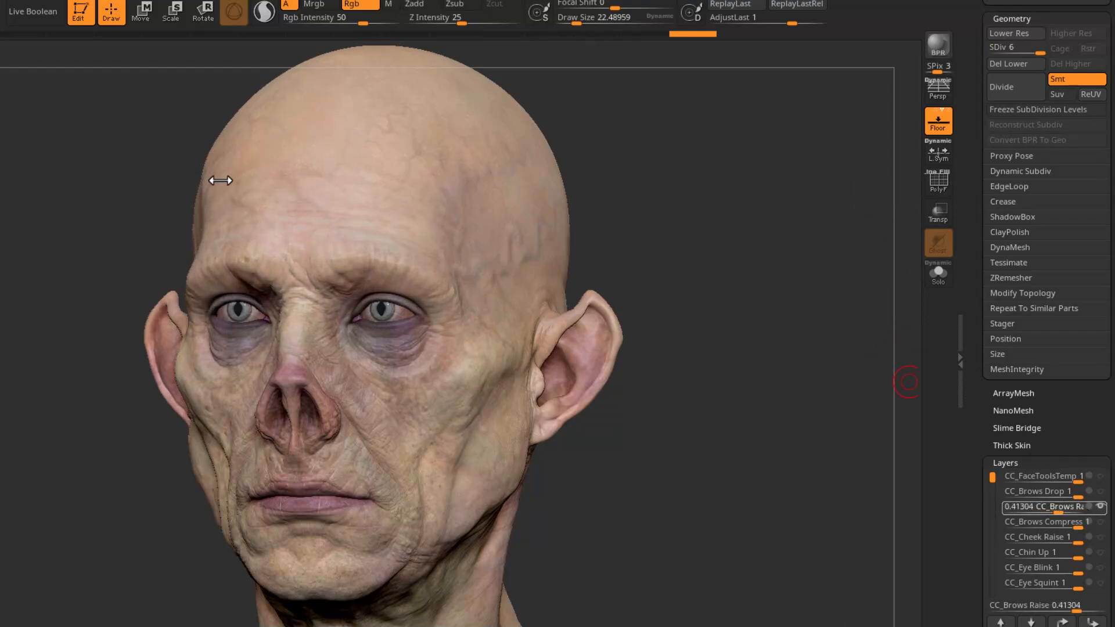
Turn off the polypaint of the CC_Base_SkinHead subtool and show it in the Green Metallic material with white as the colour.
left_click_drag(972, 171, 974, 294)
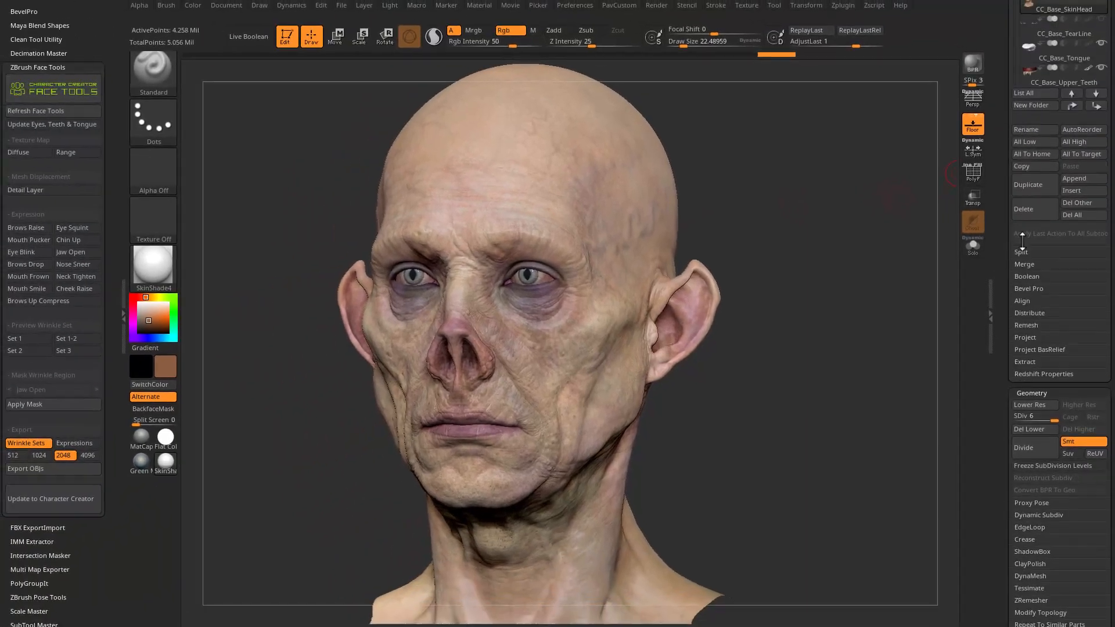
left_click_drag(999, 147, 1002, 189)
left_click(1089, 199)
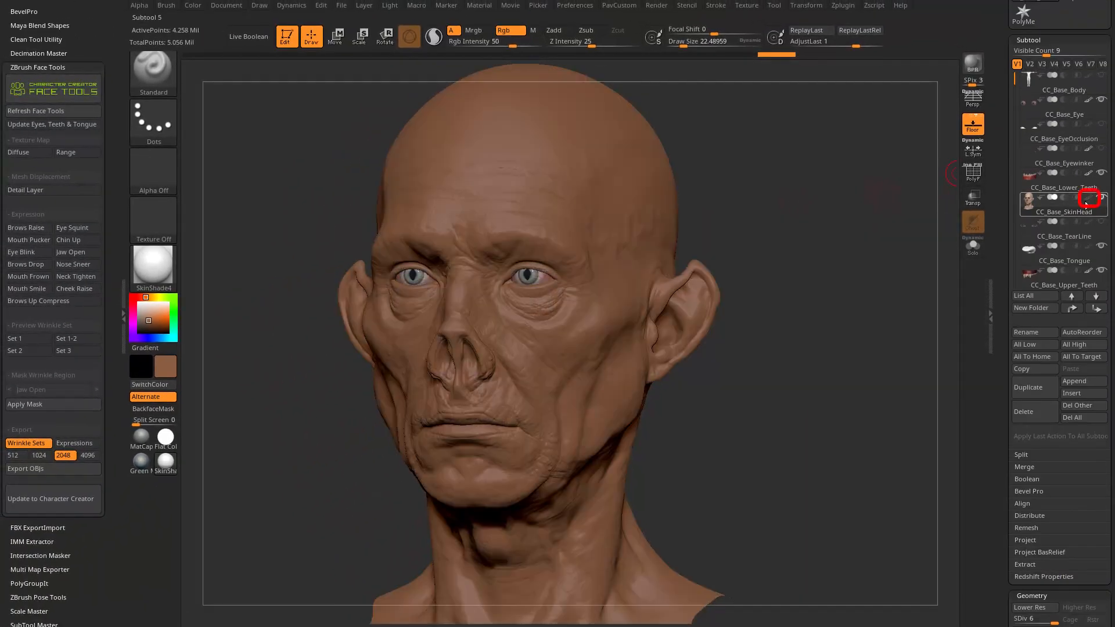
left_click(148, 268)
left_click(286, 314)
left_click_drag(151, 315, 137, 301)
Set the CC_Brows Raise layer's intensity to 1 and inspect the forehead wrinkles from the side.
left_click_drag(999, 292, 1000, 208)
mouse_move(1077, 377)
left_mouse_down()
mouse_move(1055, 382)
mouse_move(1097, 377)
left_mouse_up()
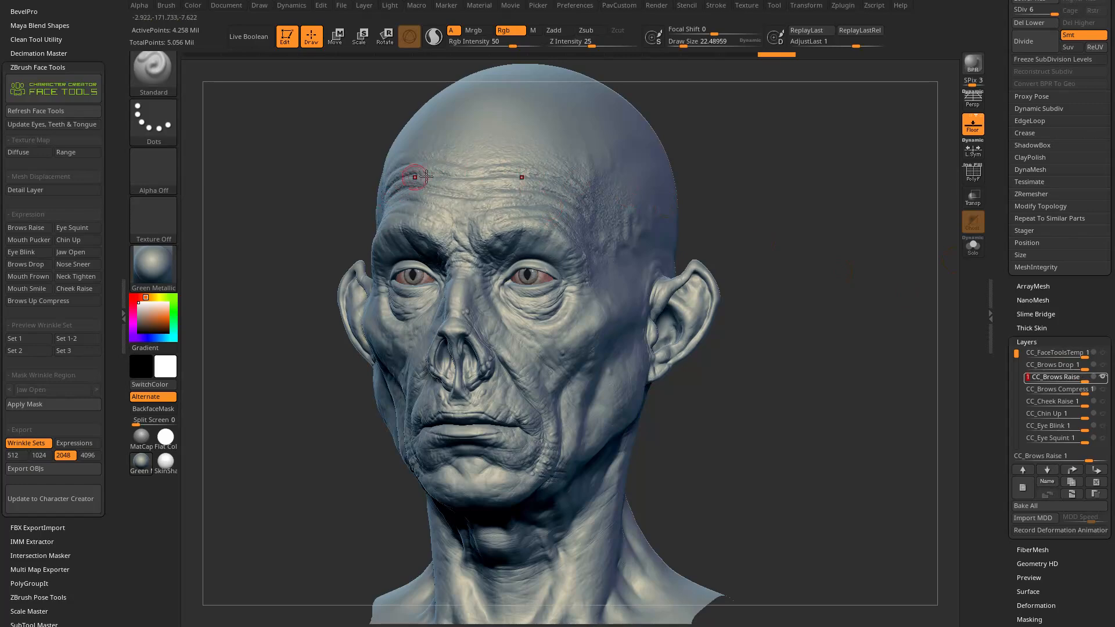
left_click_drag(717, 211, 831, 206)
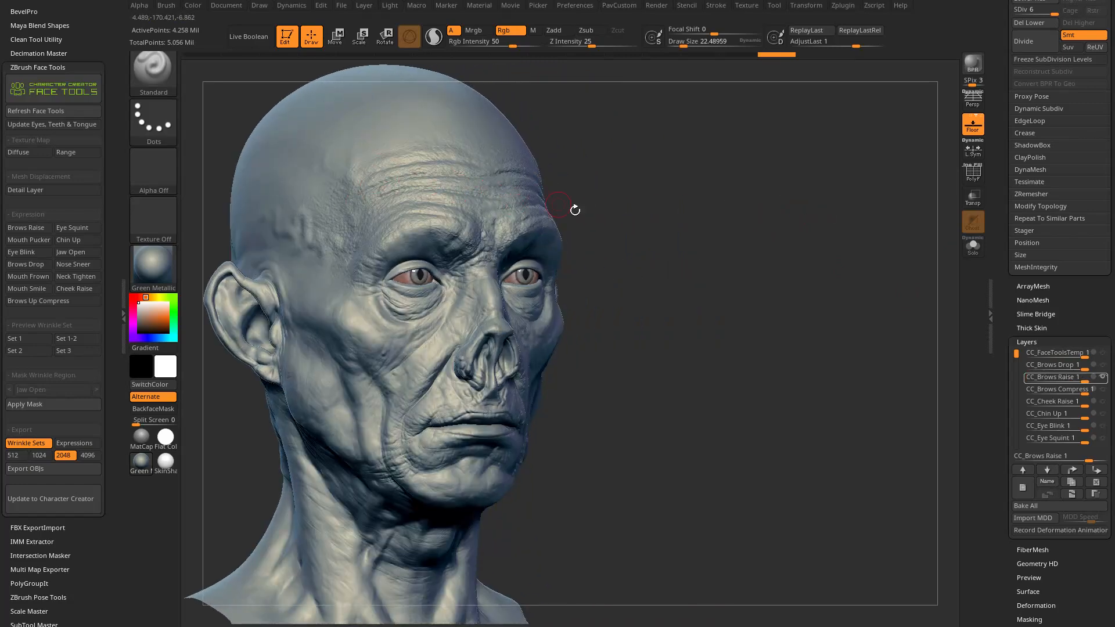
Turn the polypaint of the CC_Base_SkinHead subtool back on and assign the SkinShade4 material.
scroll(1039, 116, "up", 2)
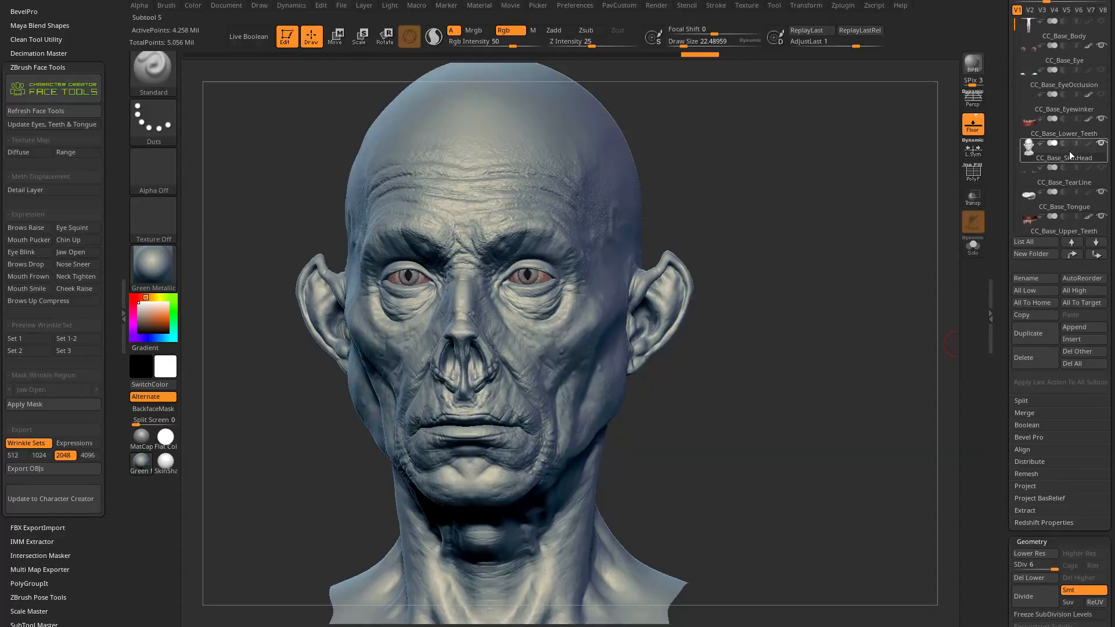
left_click(1089, 144)
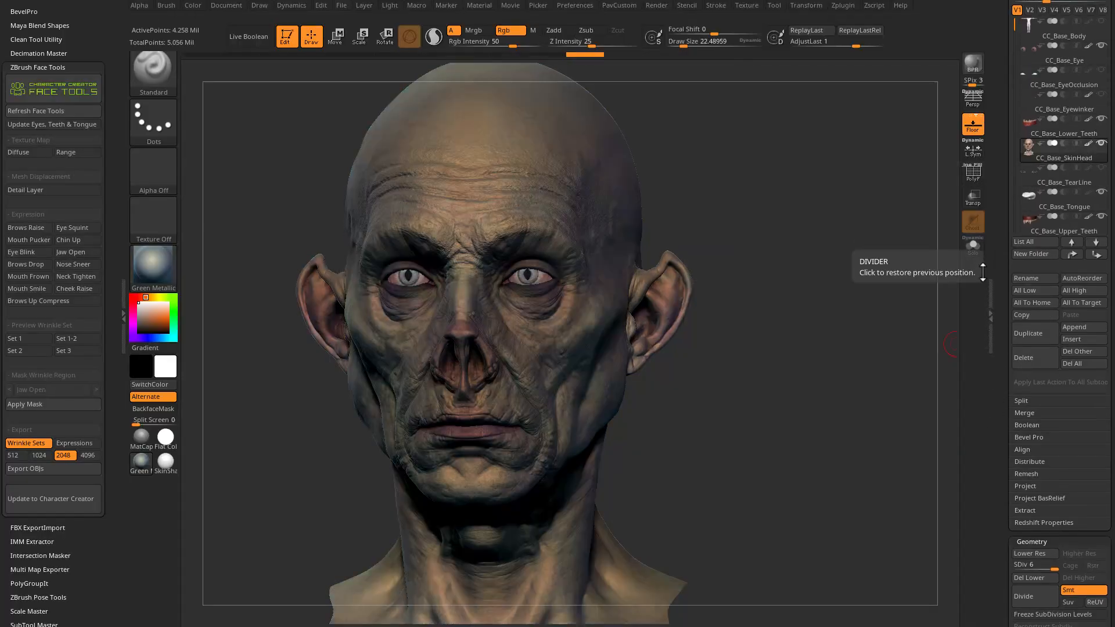
left_click_drag(1001, 275, 1001, 9)
left_click(167, 268)
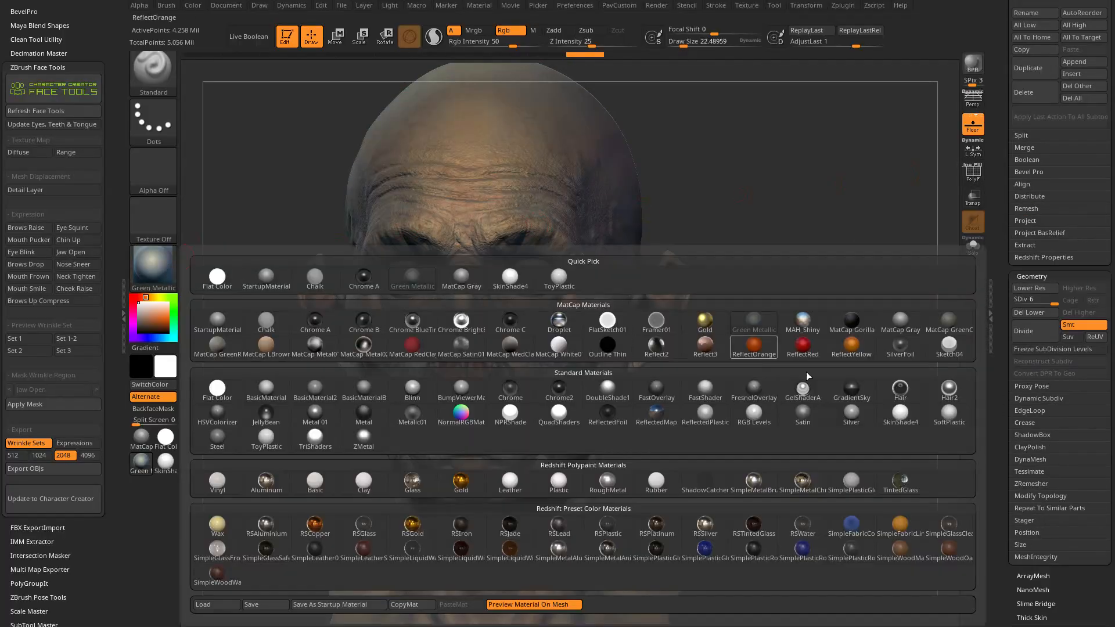
left_click(919, 415)
End recording on the CC_Brows Raise layer and hide the layer to return the head to its neutral expression.
left_click_drag(1000, 365, 1000, 93)
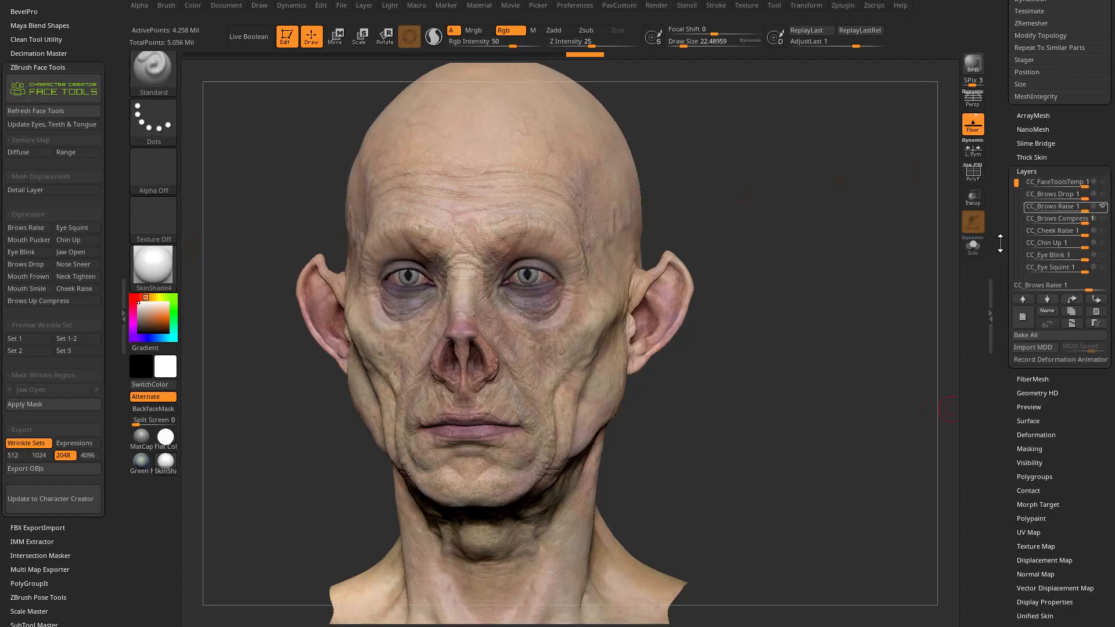
mouse_move(1090, 197)
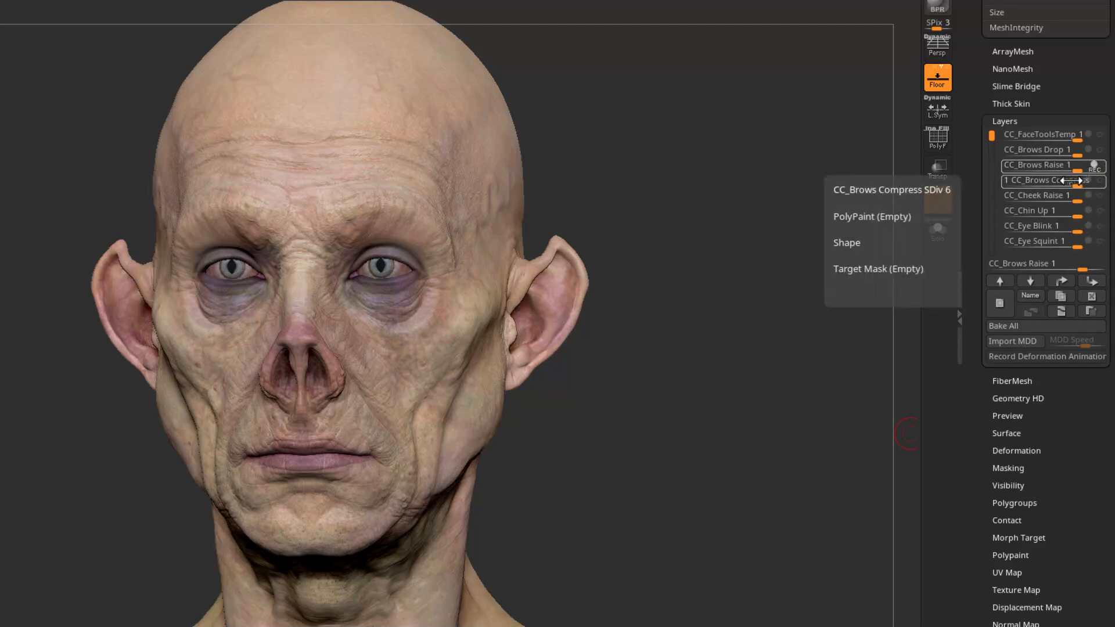
left_click(1093, 166)
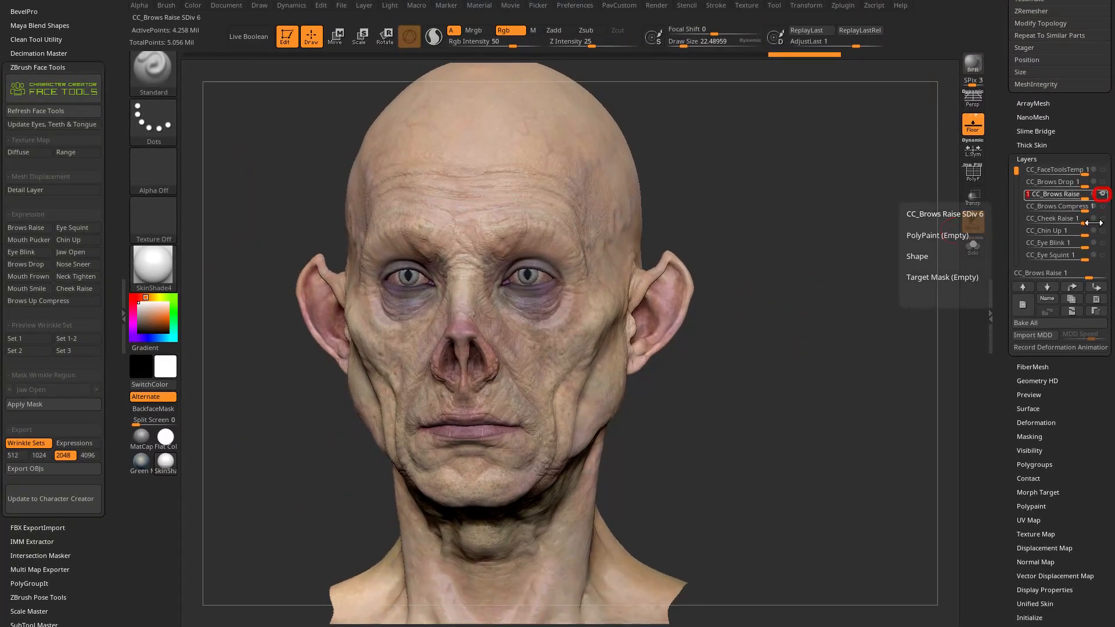
left_click(1102, 194)
left_click_drag(869, 266, 878, 300)
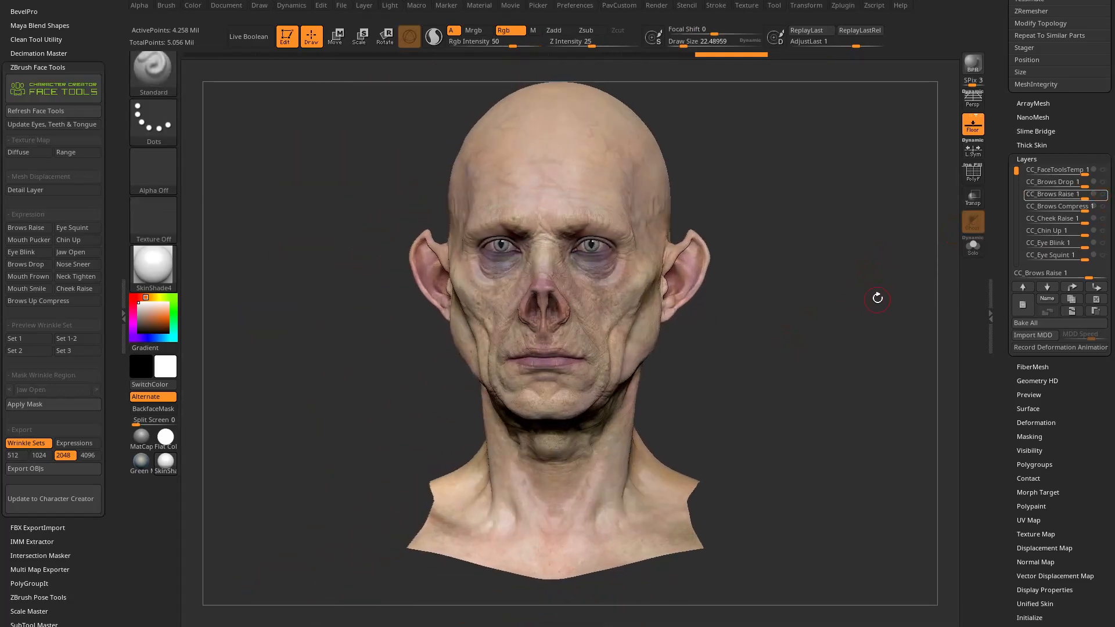
left_click_drag(525, 269, 817, 236, "alt")
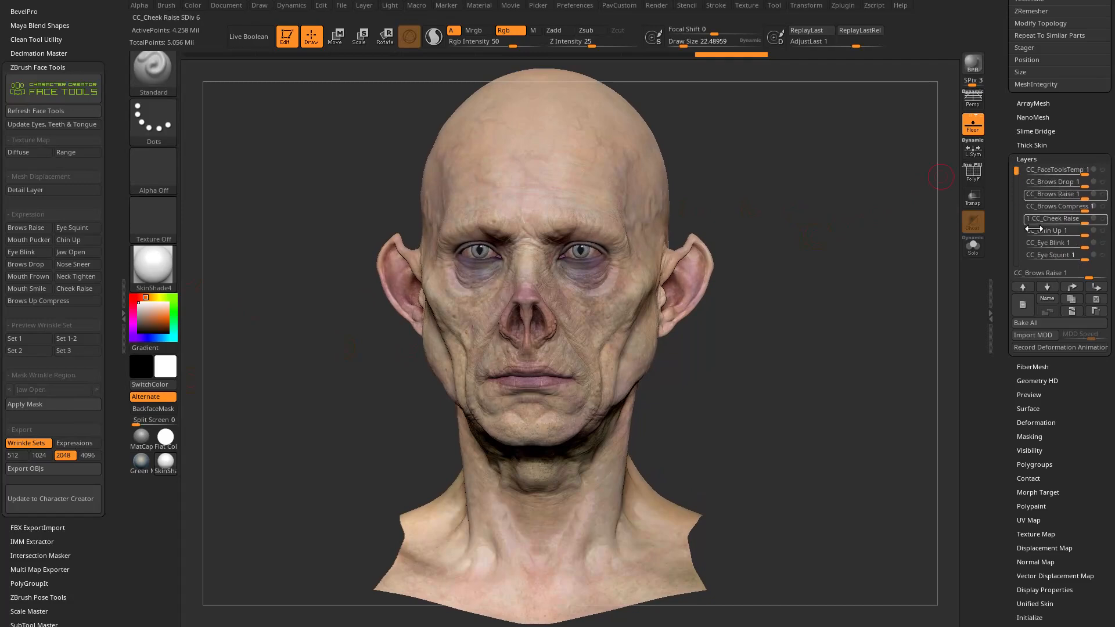
left_click_drag(886, 207, 881, 252)
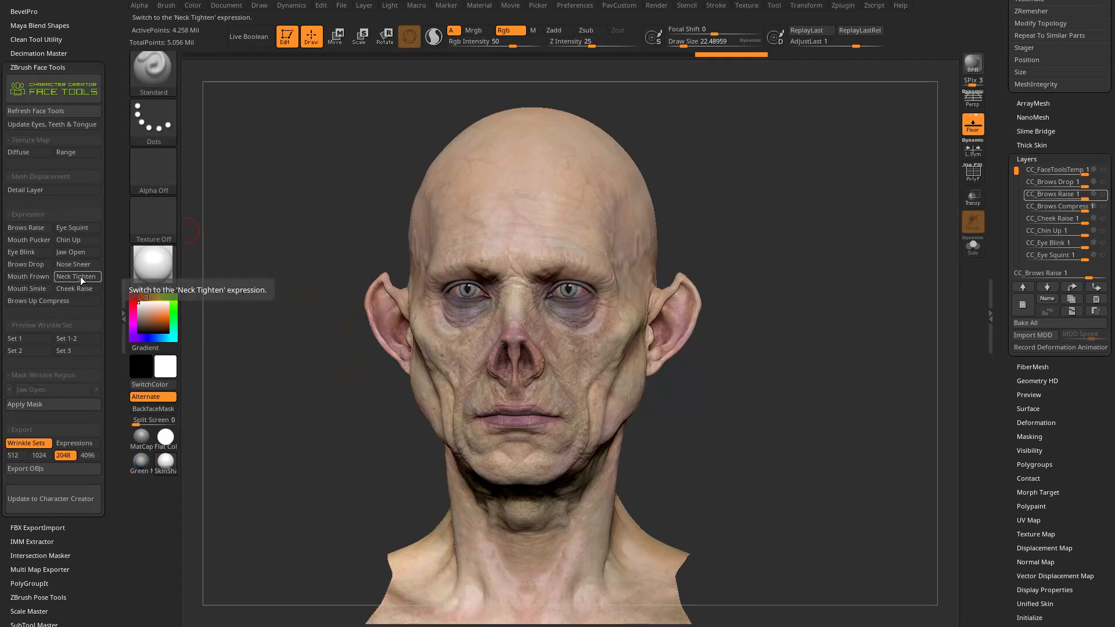
Switch the head to the Brows Raise expression and inspect the forehead wrinkles from front and three-quarter views.
left_click(24, 228)
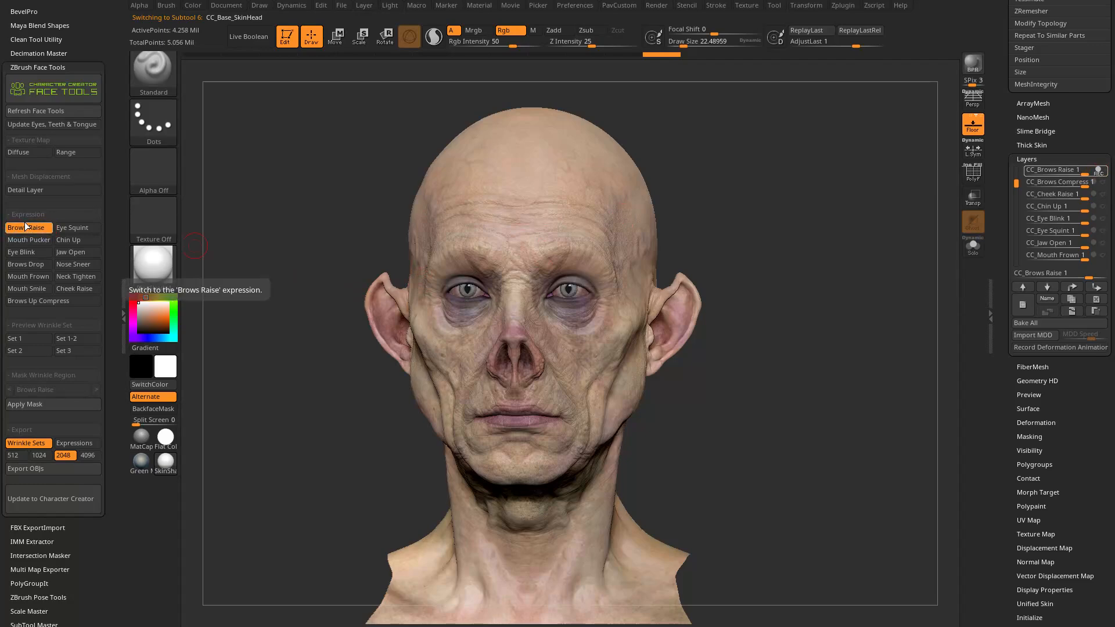
mouse_move(739, 179)
left_mouse_down()
mouse_move(838, 228)
mouse_move(847, 217)
mouse_move(831, 218)
left_mouse_up()
key("s")
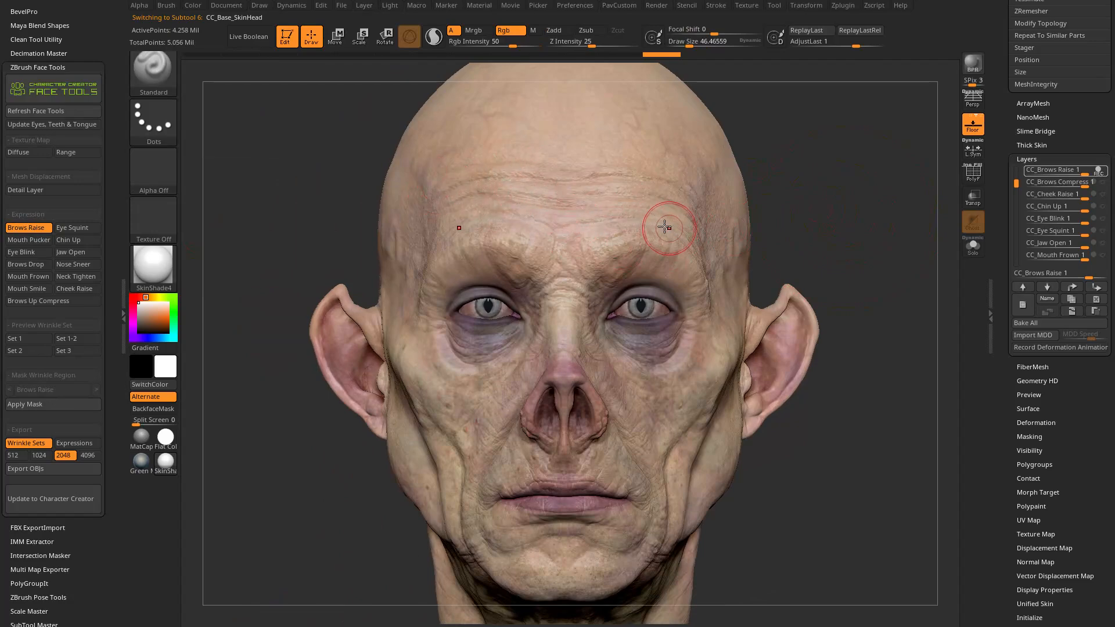
left_click_drag(842, 195, 864, 201)
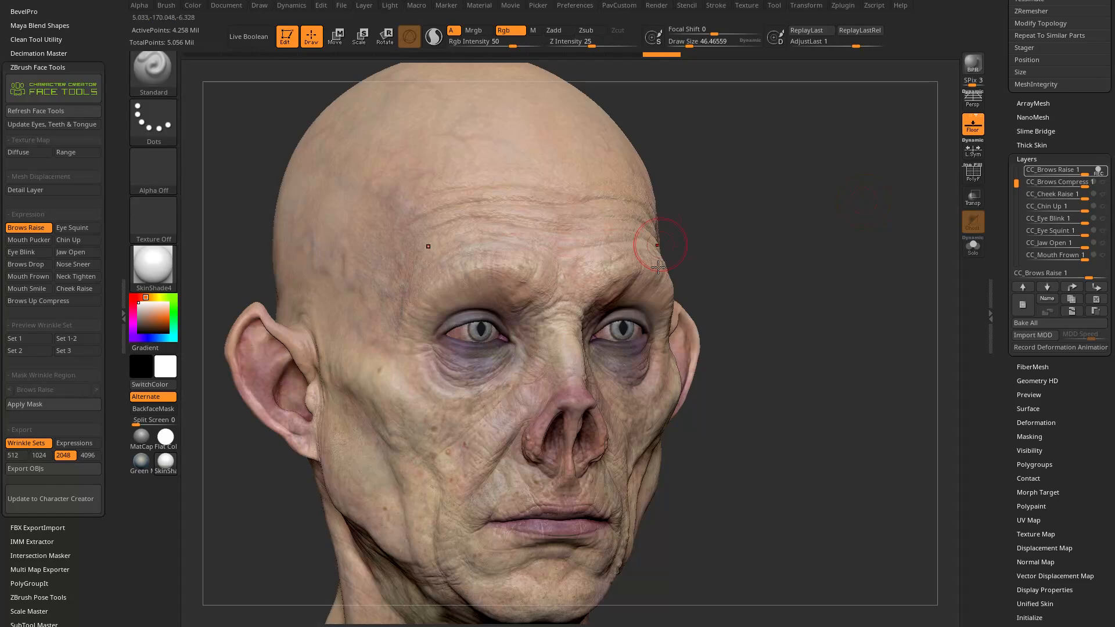
mouse_move(800, 188)
left_mouse_down()
mouse_move(774, 226)
mouse_move(634, 252)
left_mouse_up()
key("s")
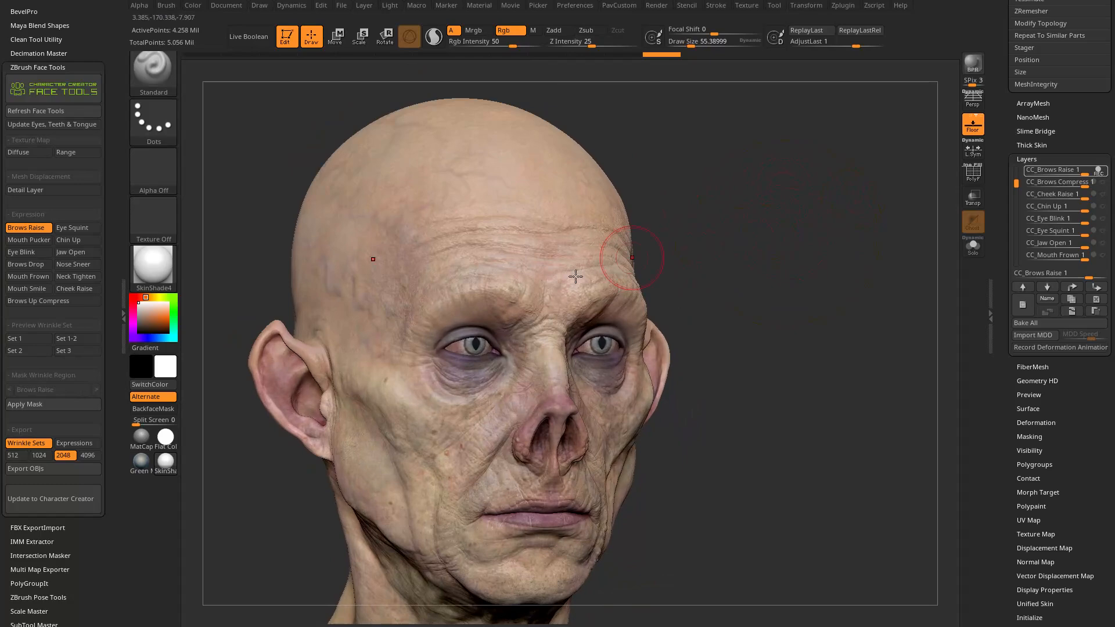
mouse_move(680, 290)
left_mouse_down()
mouse_move(754, 279)
mouse_move(738, 280)
left_mouse_up()
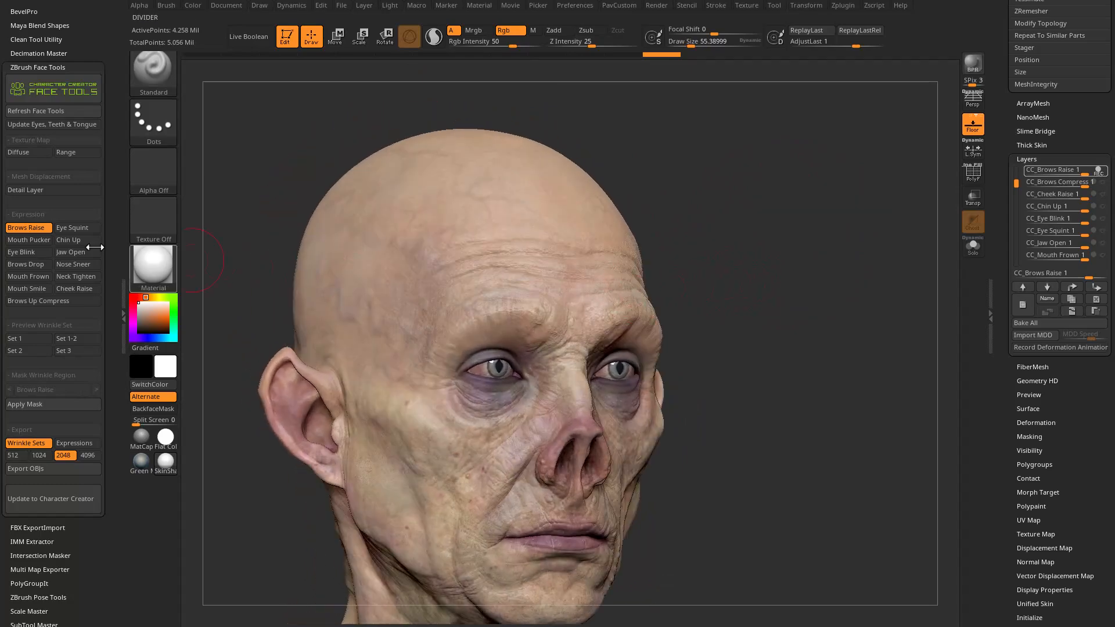
Display the wrinkle range of the Brows Raise expression, examine the coloured forehead region from several angles, and turn the range display off.
left_click(75, 151)
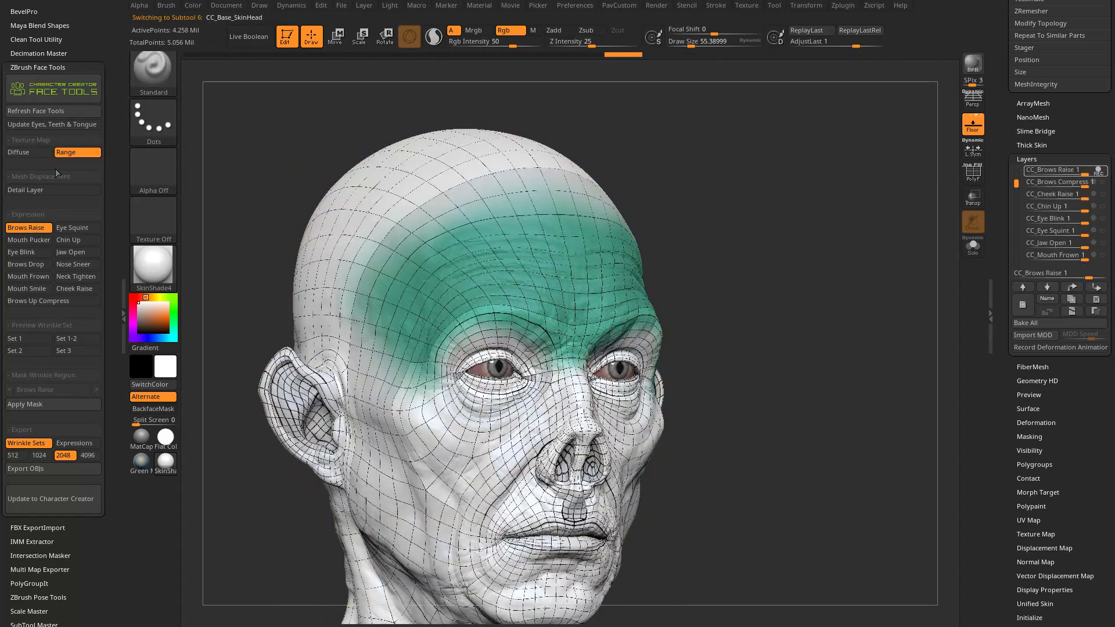
left_click_drag(778, 180, 736, 256)
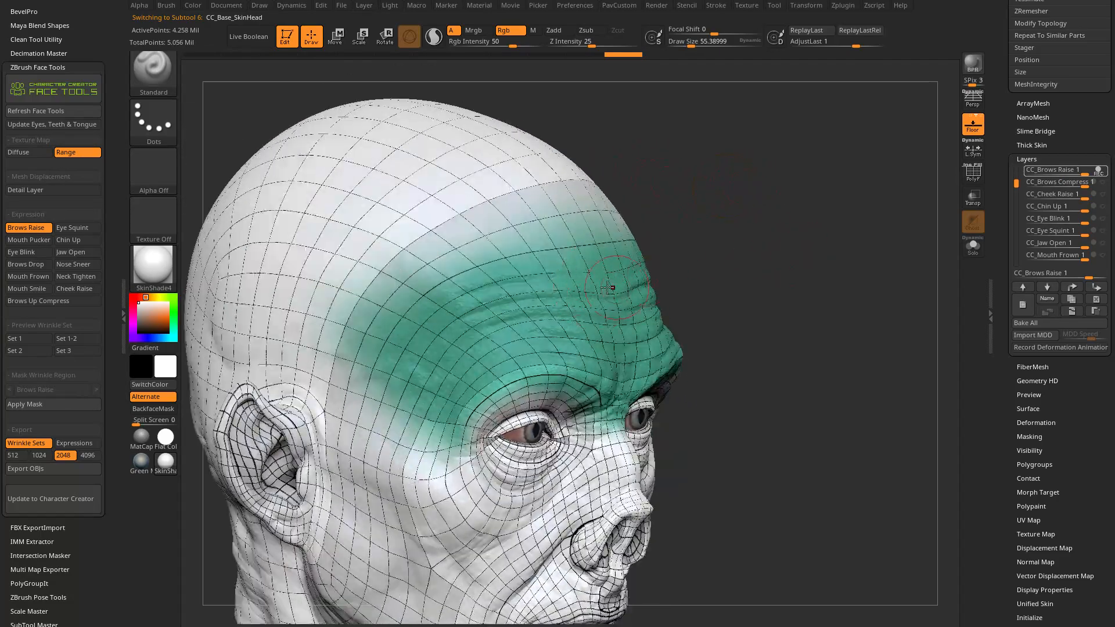
left_click_drag(772, 301, 630, 345, "shift")
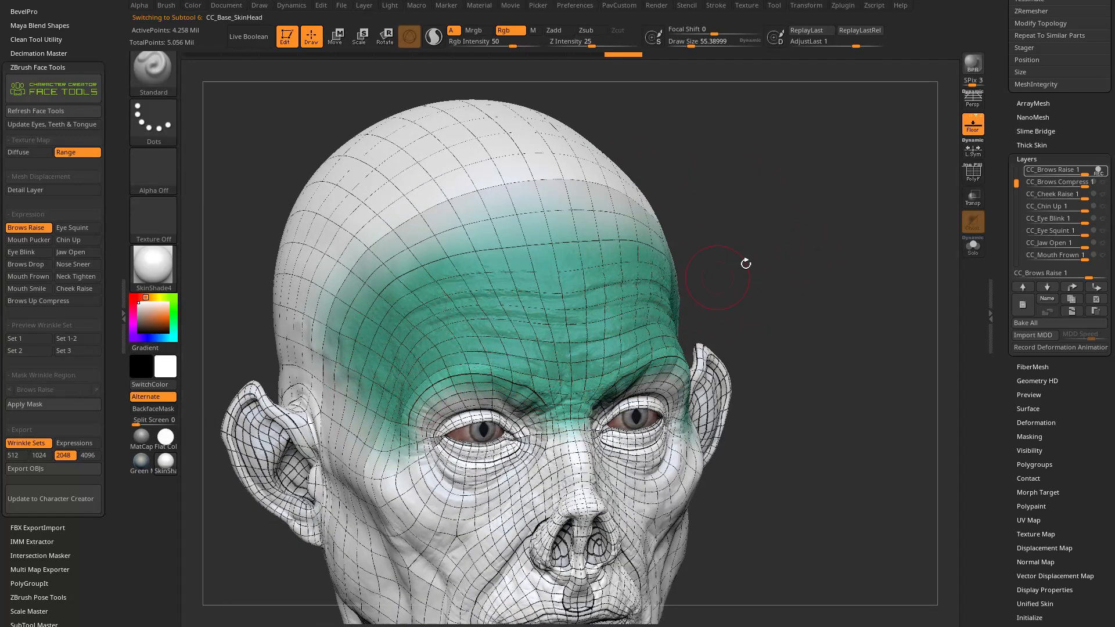
left_click_drag(701, 285, 749, 289)
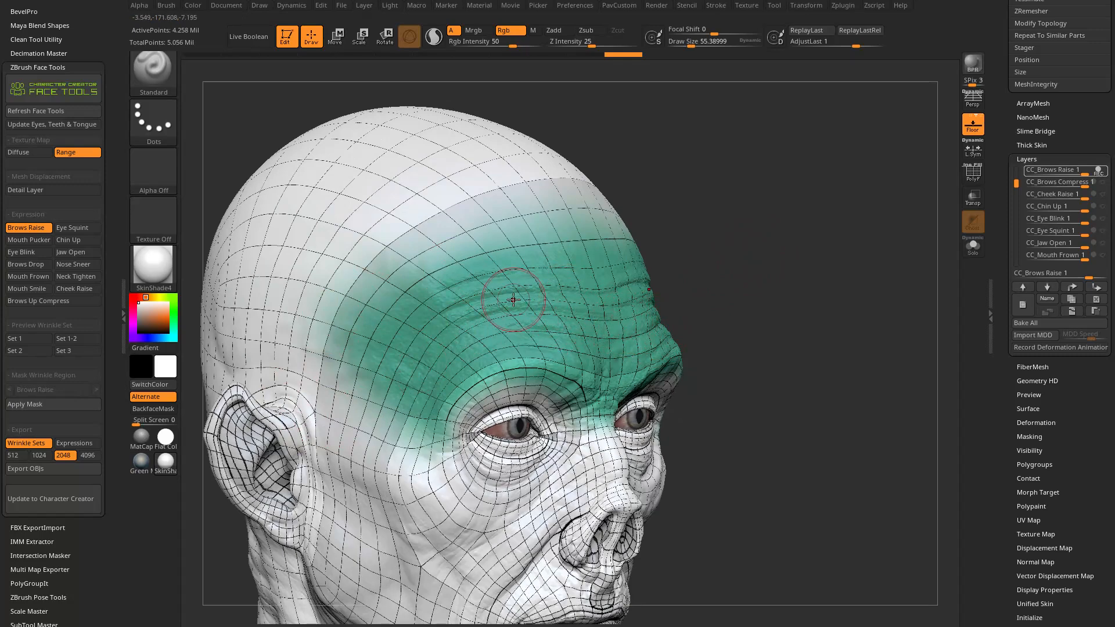
left_click_drag(778, 204, 846, 225)
left_click_drag(461, 218, 636, 280, "alt")
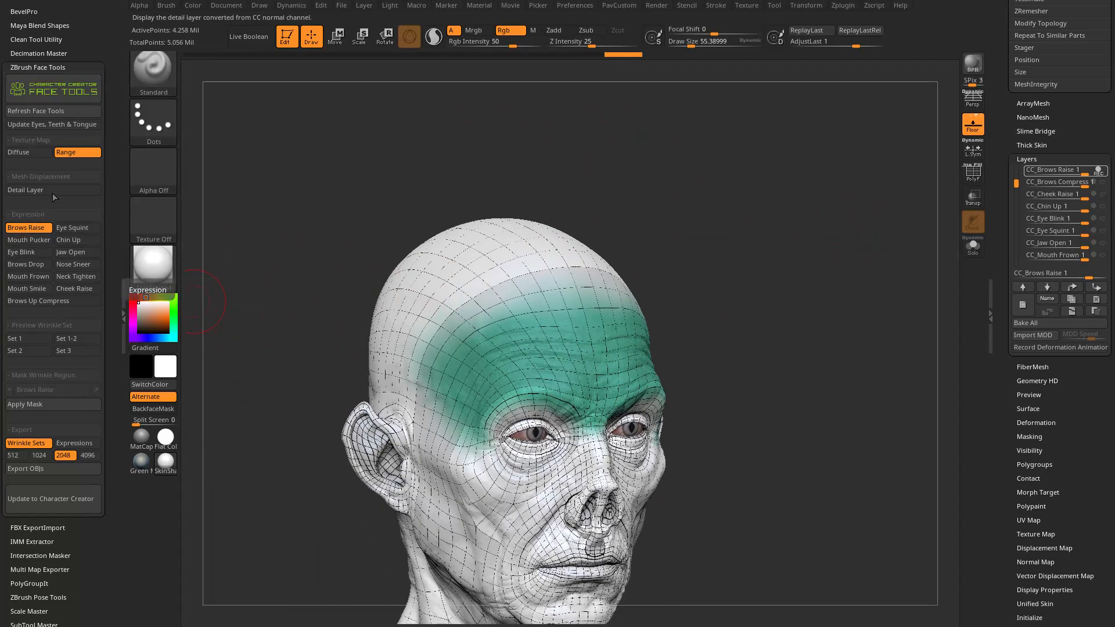
left_click_drag(685, 441, 699, 346)
left_click_drag(386, 288, 435, 314)
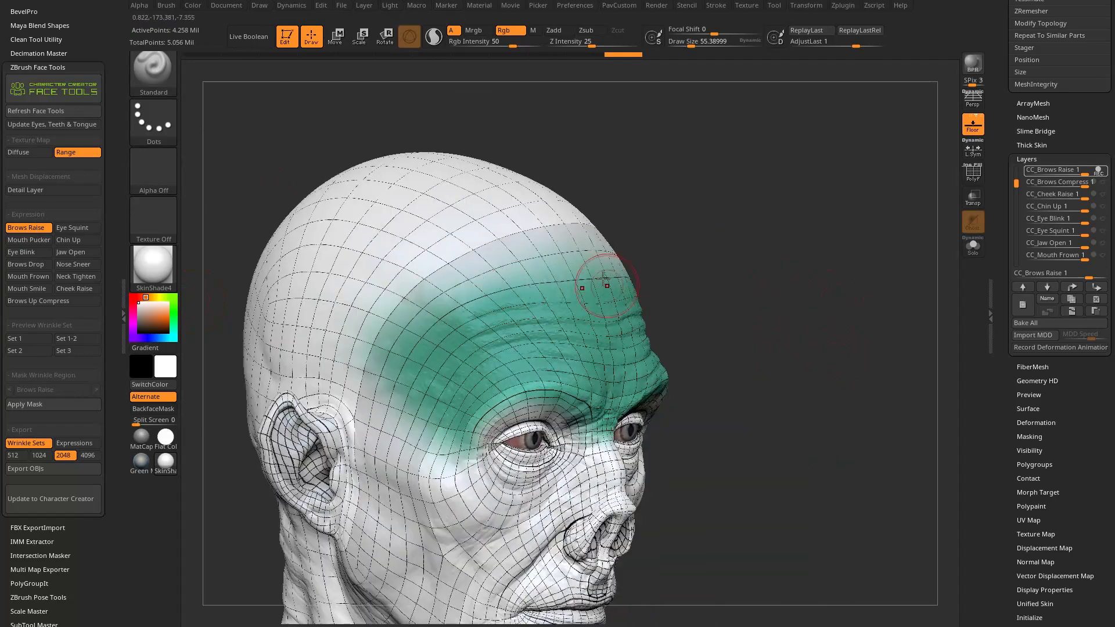
left_click_drag(410, 372, 656, 305, "shift")
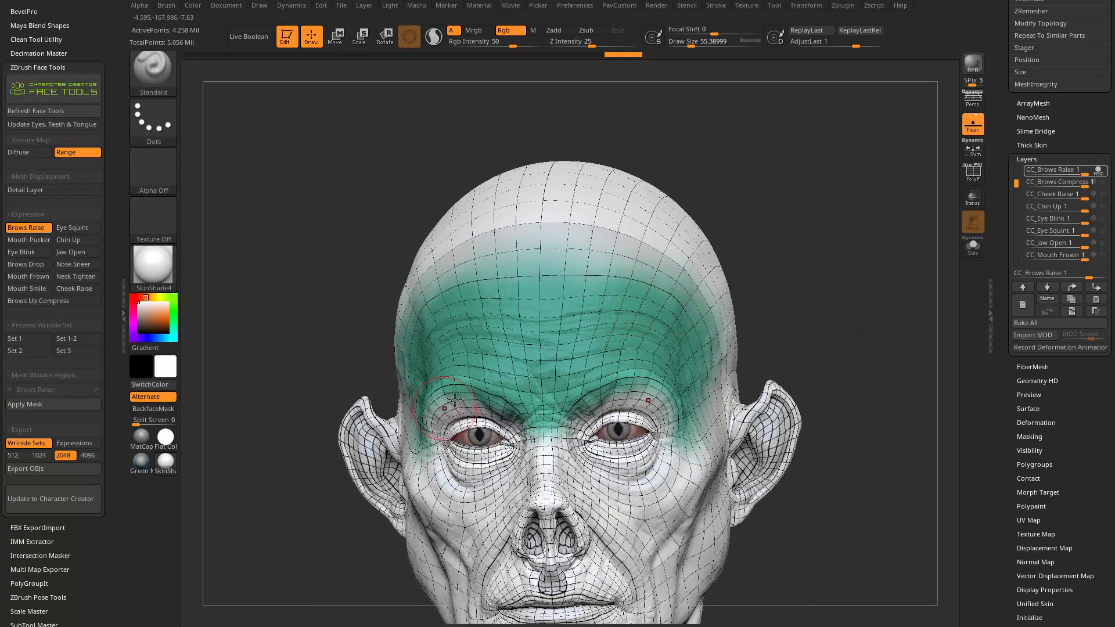
left_click_drag(741, 244, 779, 219)
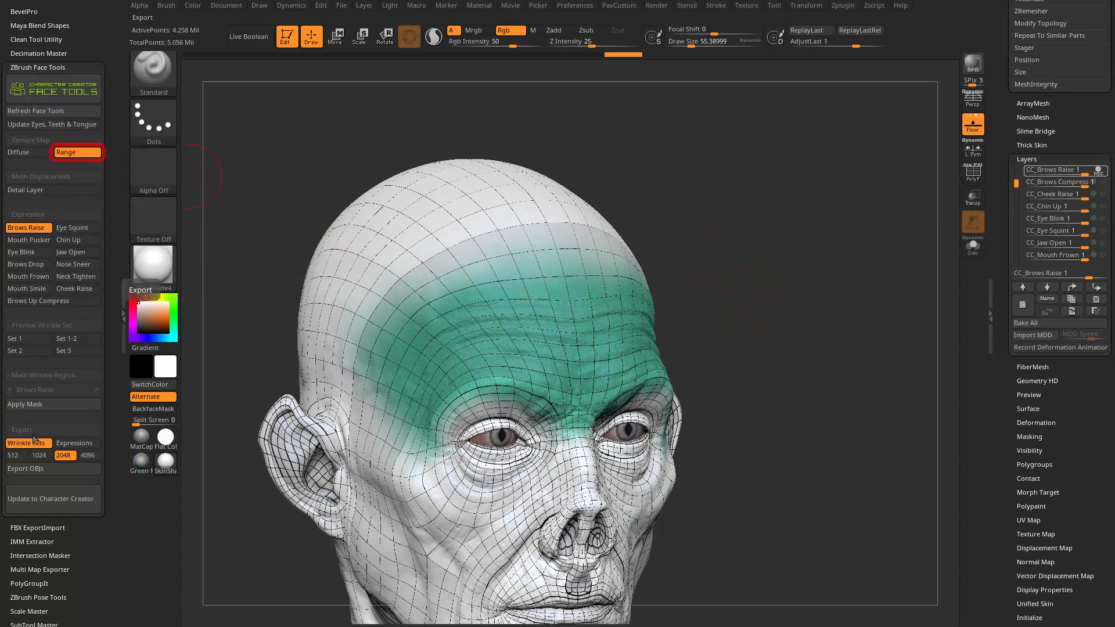
left_click(67, 153)
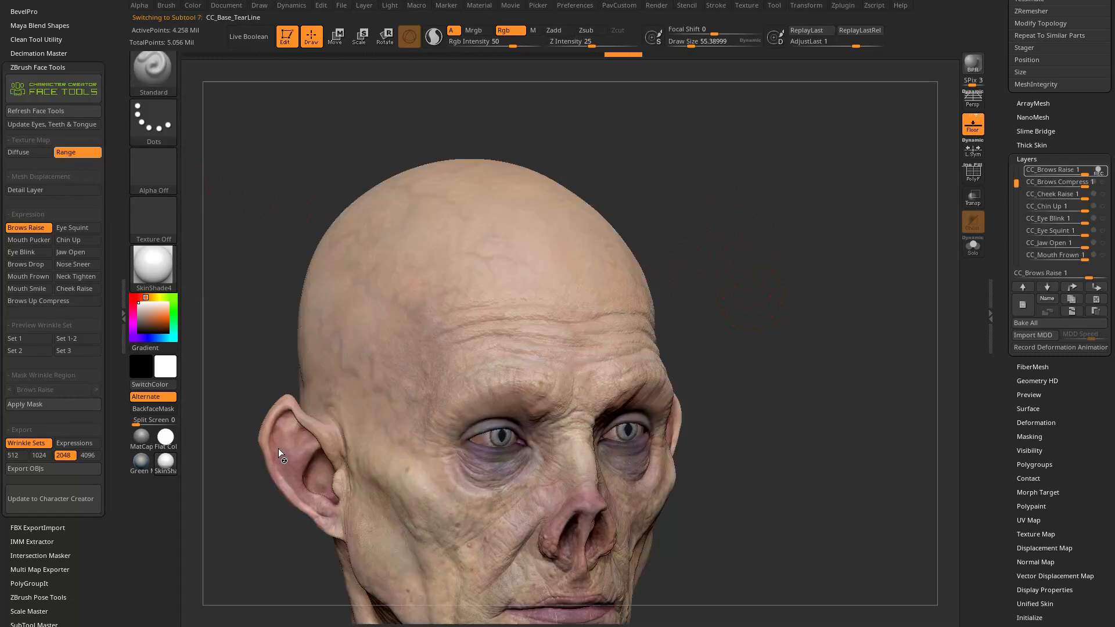
Apply the Brows Raise wrinkle region mask and examine the forehead area left unmasked.
right_click_drag(273, 463, 788, 277)
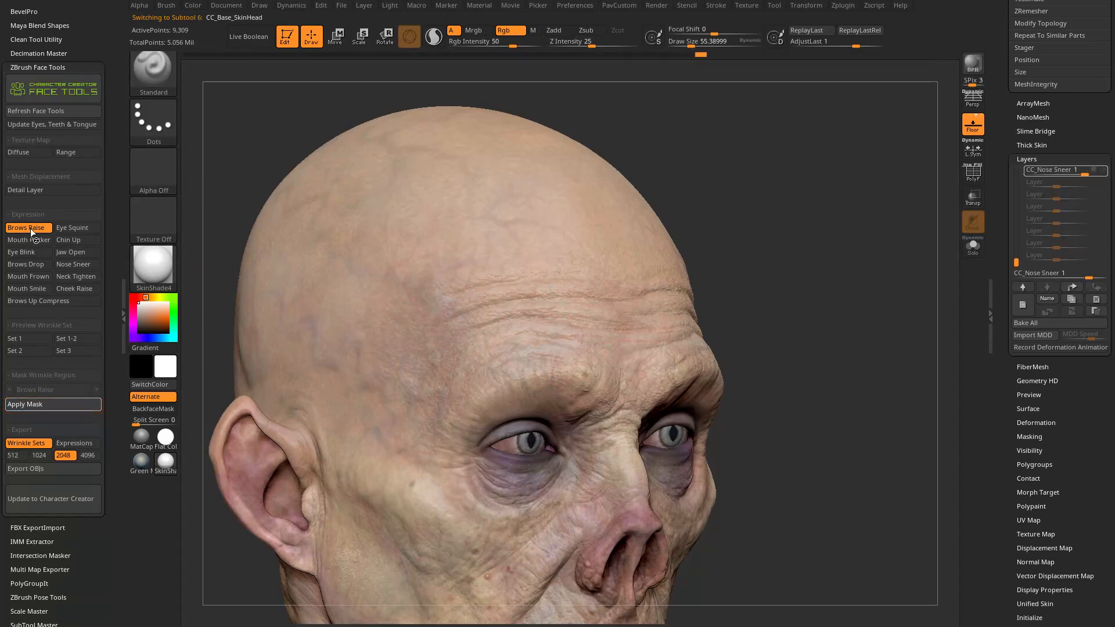
left_click_drag(756, 246, 756, 209)
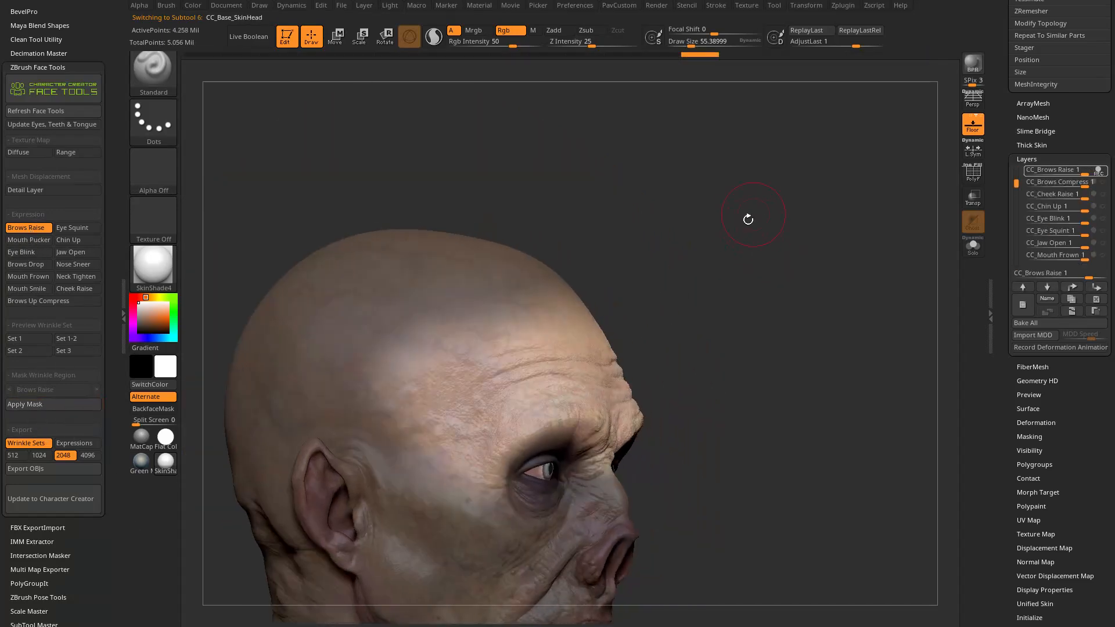
left_click_drag(635, 401, 464, 343)
left_click_drag(632, 407, 349, 361)
left_click_drag(743, 249, 482, 422)
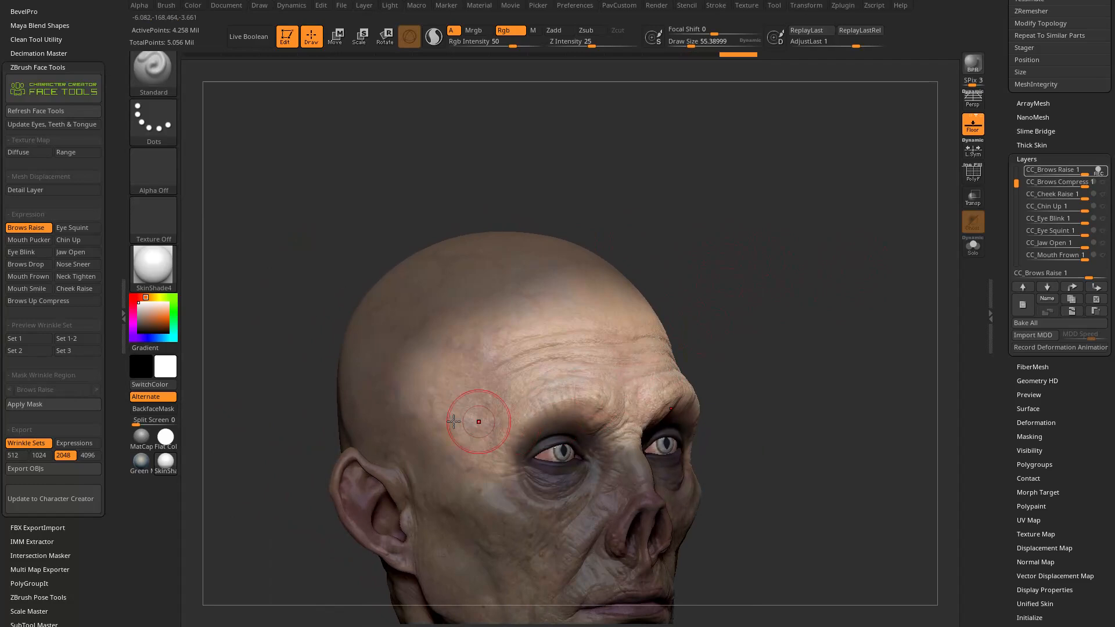
left_click_drag(822, 353, 643, 403)
left_click_drag(731, 371, 842, 368)
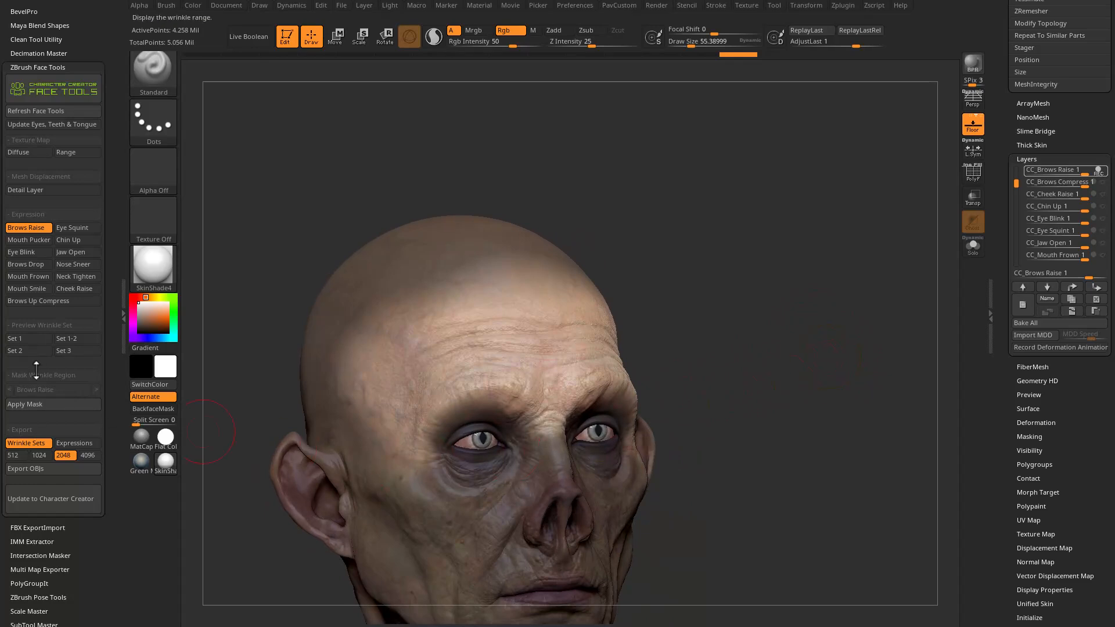
left_click_drag(752, 270, 848, 253)
left_click_drag(770, 303, 740, 333)
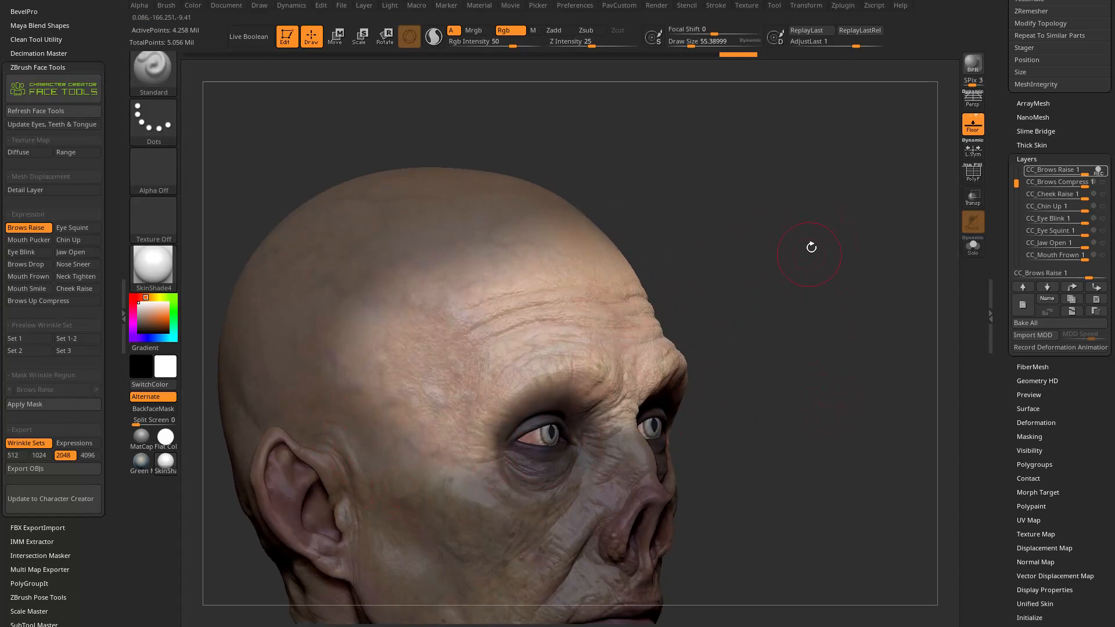
Clear the mask, reapply the Brows Raise wrinkle region mask, and expand the Masking settings.
key("ctrl")
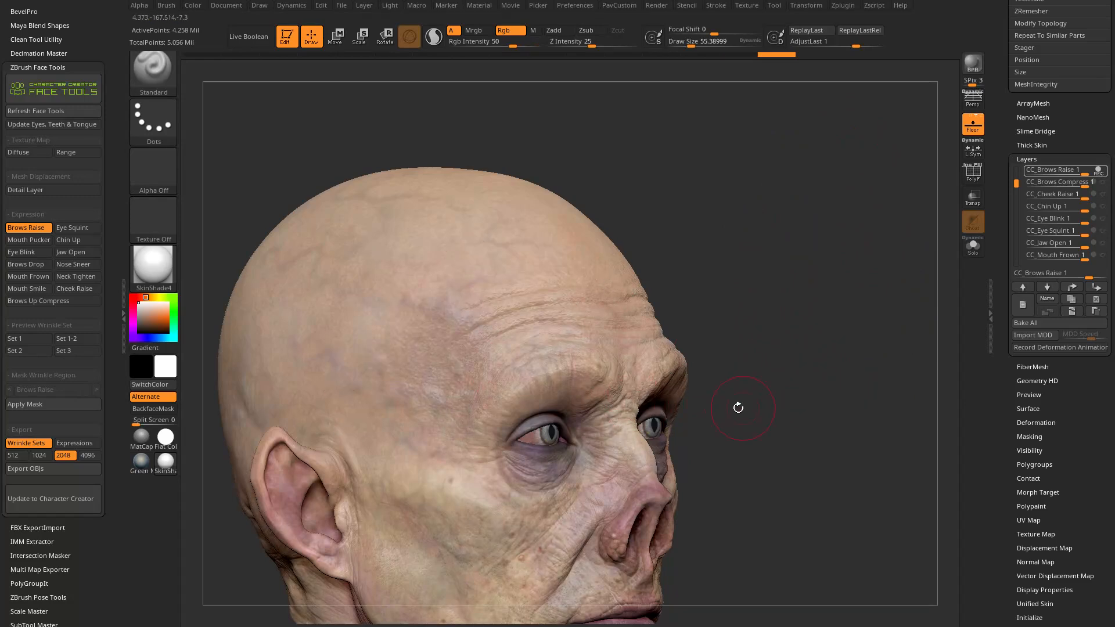
left_click(49, 403)
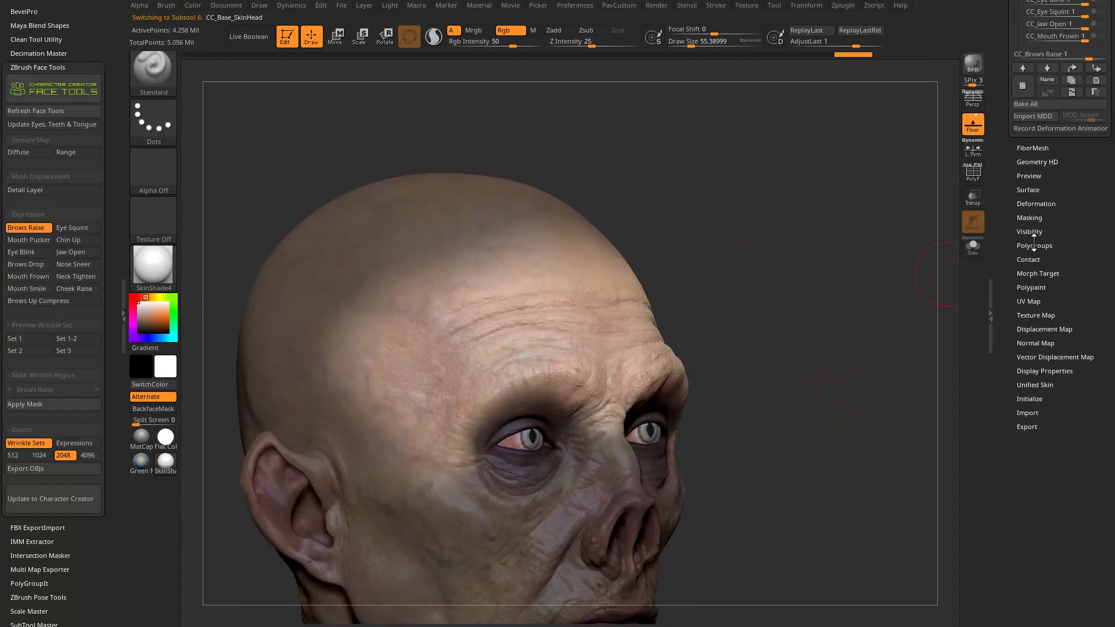
left_click(1029, 216)
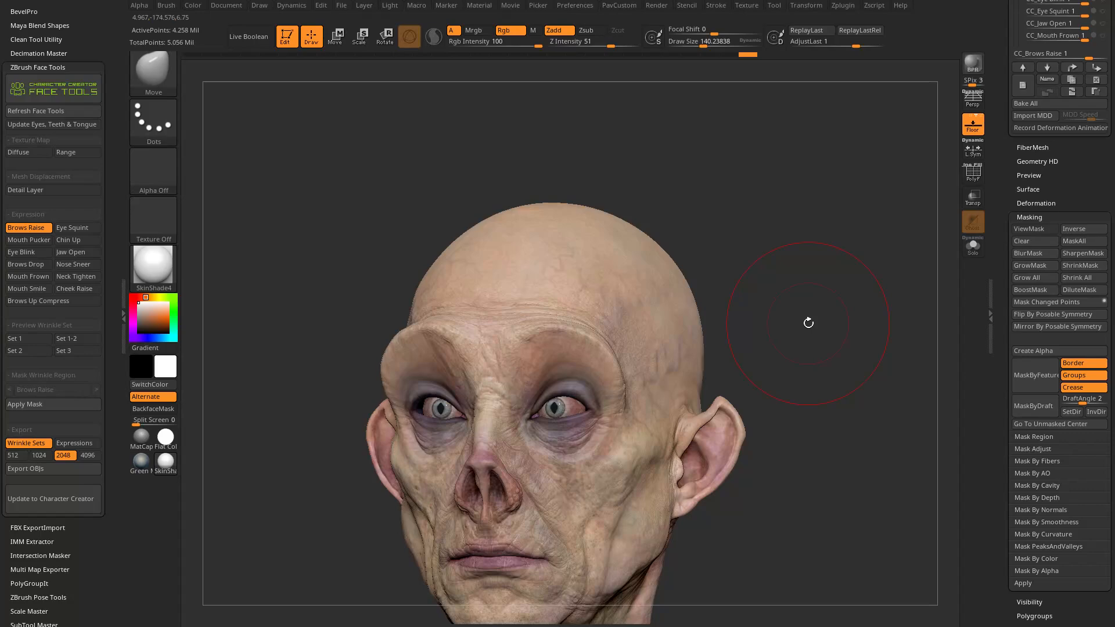
Lower the head to subdivision level 1 and show its polyframe to examine the base topology from the front.
scroll(1003, 168, "up", 5)
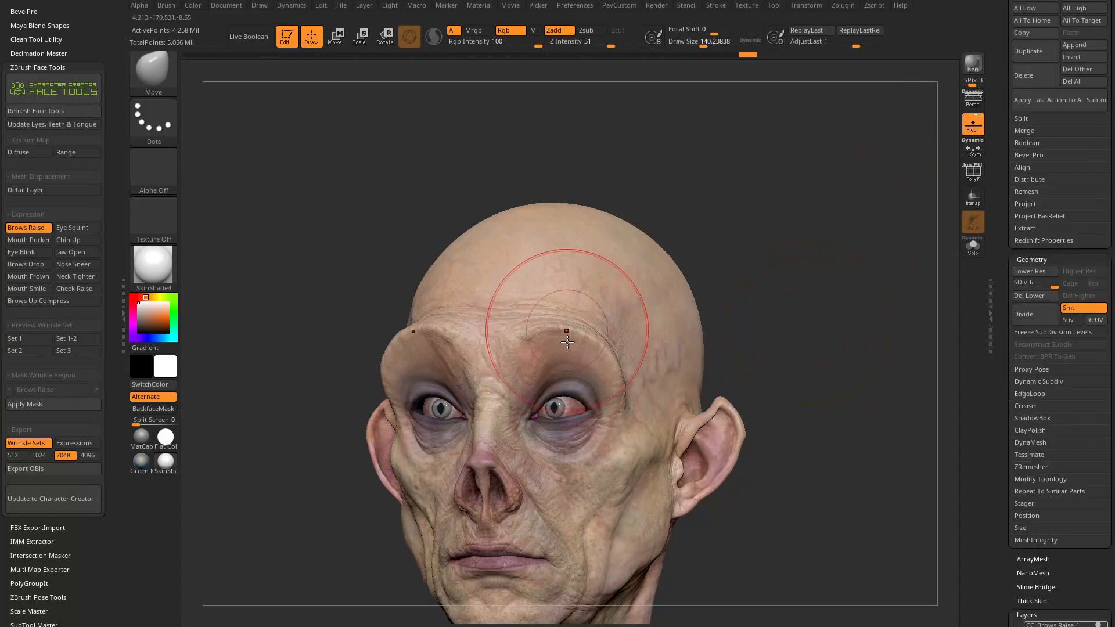
left_click_drag(1006, 281, 1010, 282)
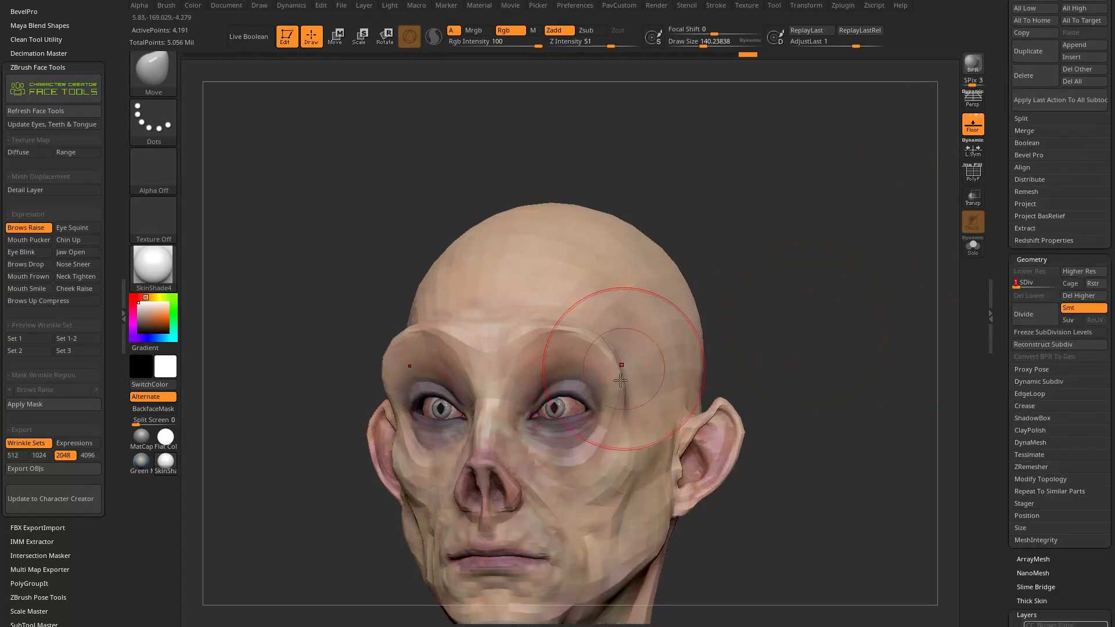
key("shift+f")
left_click_drag(858, 281, 863, 355)
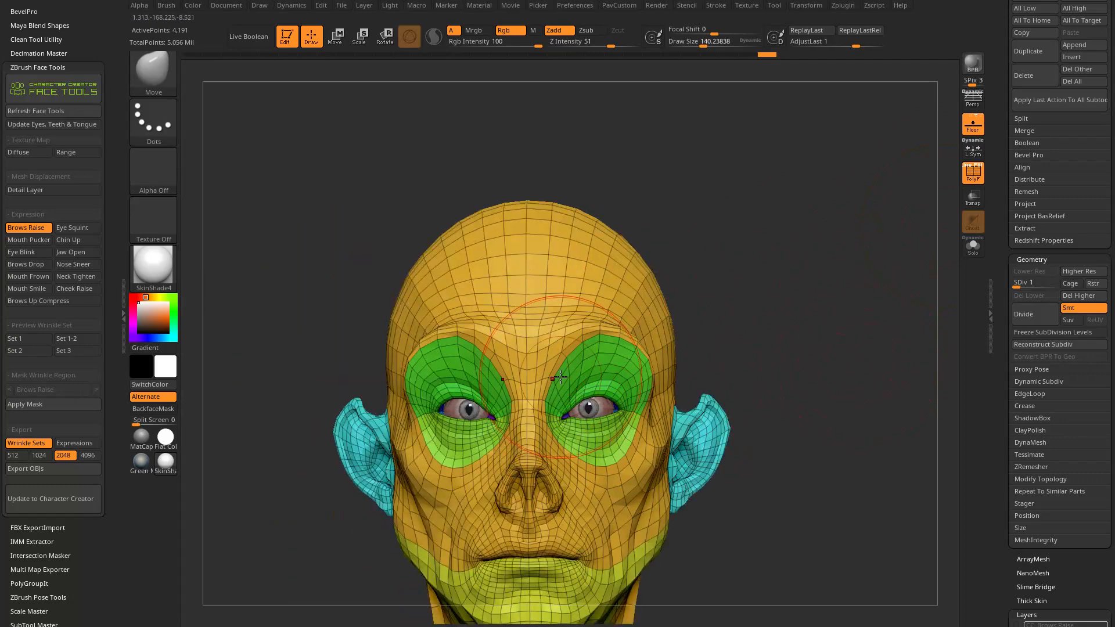
Raise the head's subdivision back to level 6.
key("ctrl")
key("d")
key("d")
key("d")
key("d")
key("d")
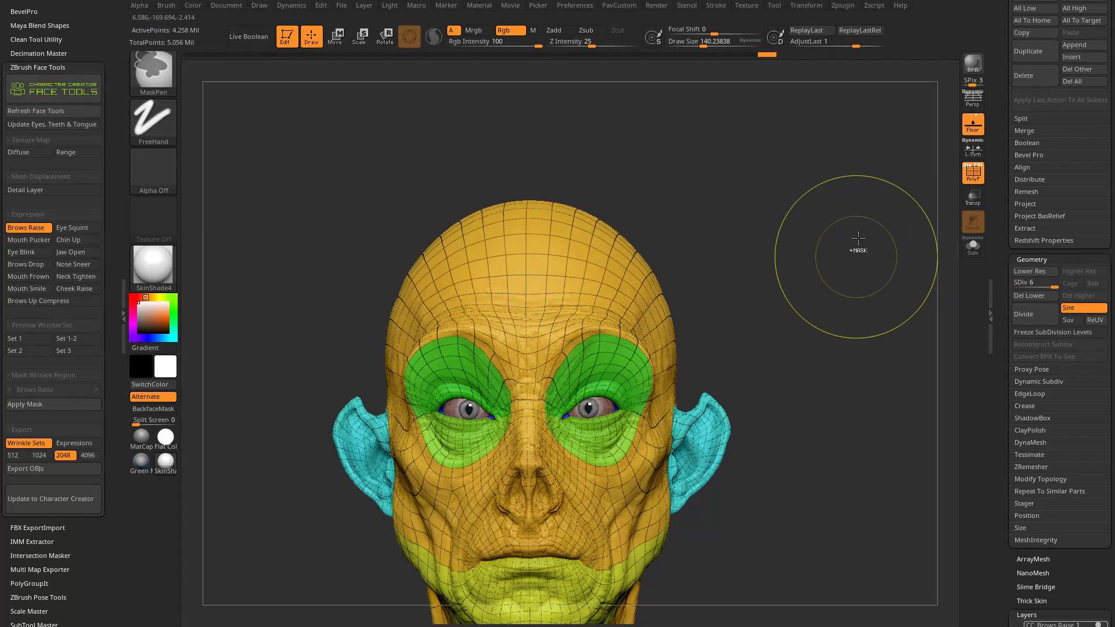
Undo the Move brush edits that exaggerated the raised brows.
key("ctrl+z")
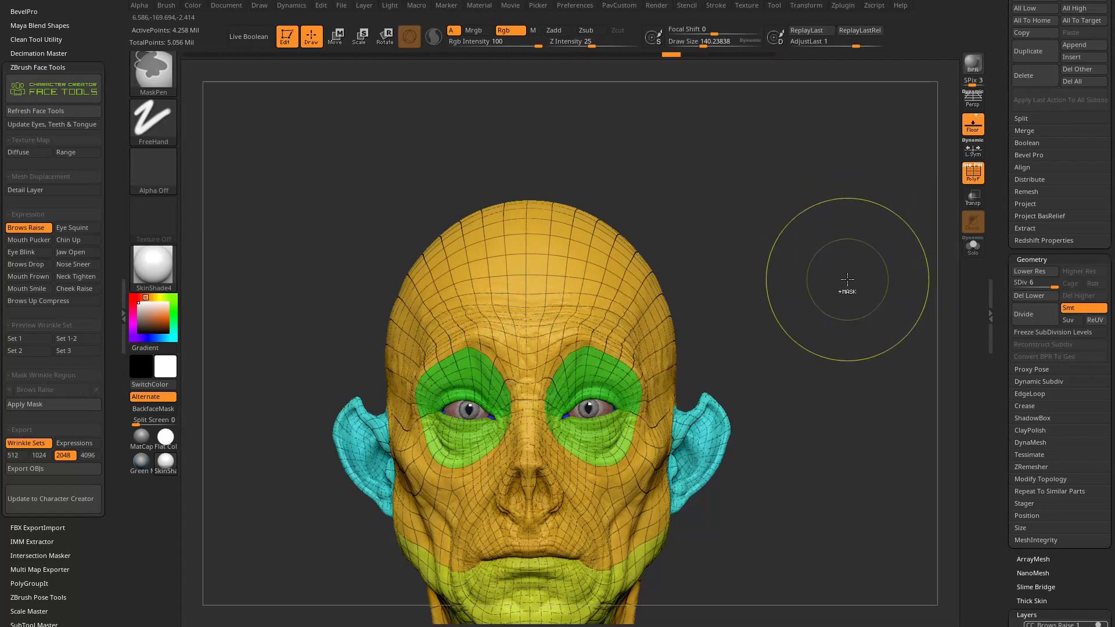
key("ctrl+z")
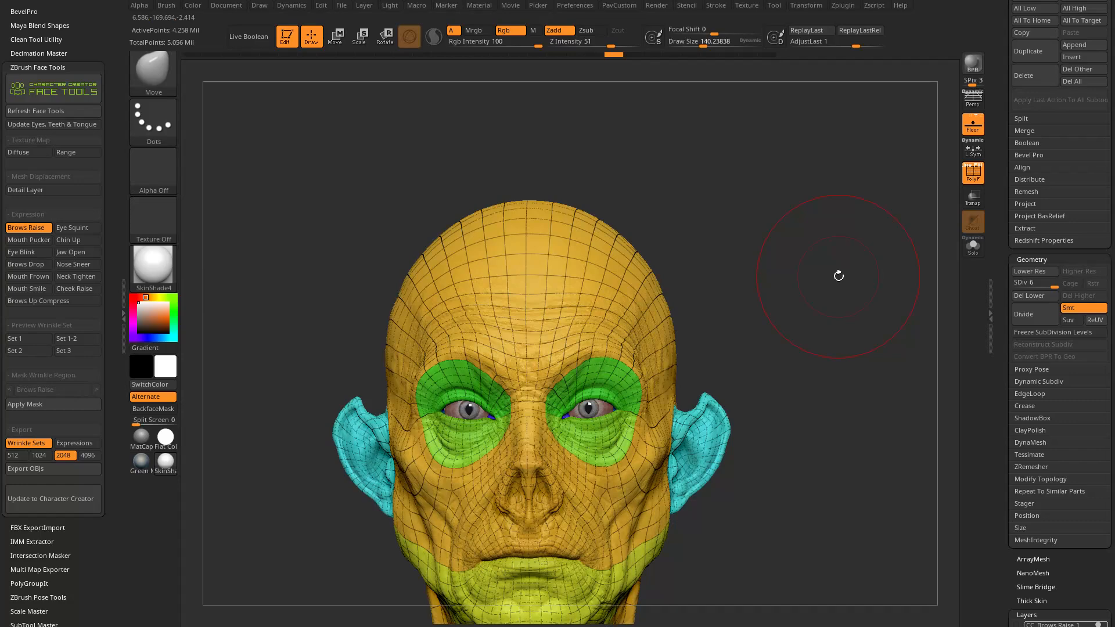
left_click_drag(839, 280, 846, 247)
key("ctrl+z")
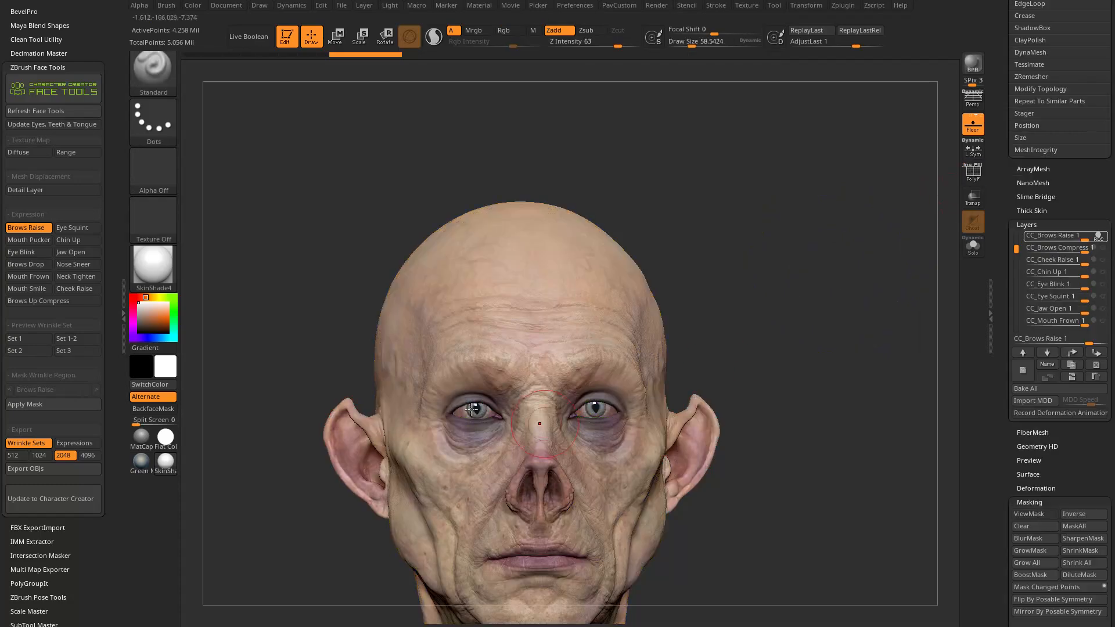
Examine the Brows Raise expression on the head from front and three-quarter views, along with its Geometry subdivision settings.
mouse_move(854, 236)
left_mouse_down("alt")
mouse_move(835, 227)
mouse_move(878, 239)
mouse_move(824, 288)
mouse_move(804, 284)
mouse_move(378, 428)
left_mouse_up("alt")
key("s")
left_click_drag(720, 273, 747, 283)
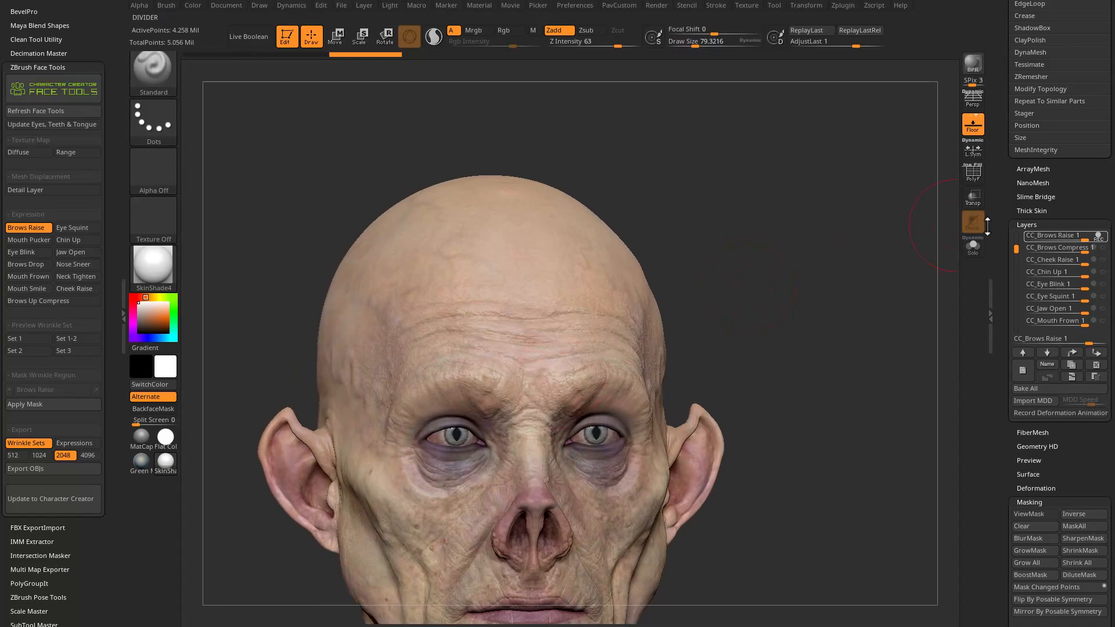
left_click_drag(1003, 214, 1003, 383)
left_click_drag(807, 348, 849, 344)
left_click_drag(779, 323, 798, 317)
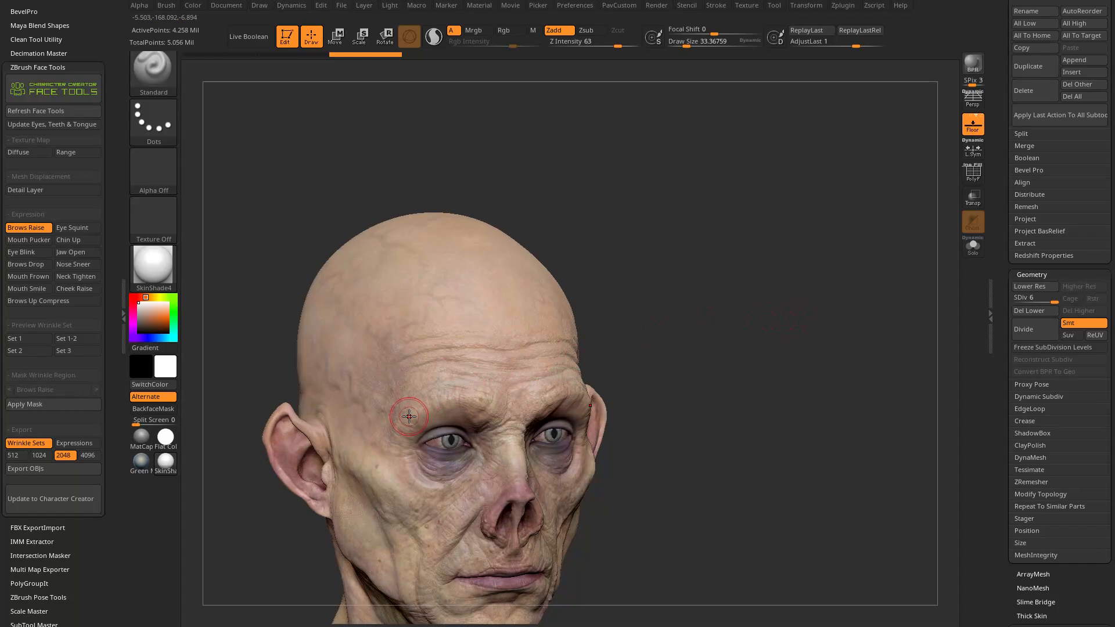
mouse_move(638, 244)
left_mouse_down()
mouse_move(664, 214)
mouse_move(520, 291)
left_mouse_up()
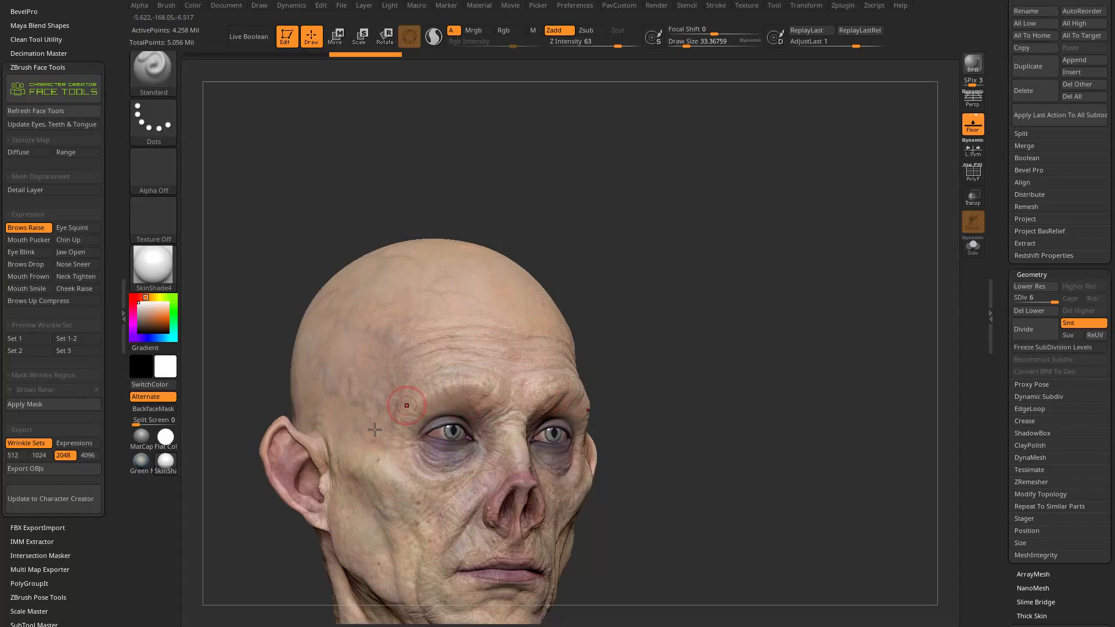
left_click_drag(699, 294, 811, 270)
left_click_drag(790, 321, 808, 308, "alt")
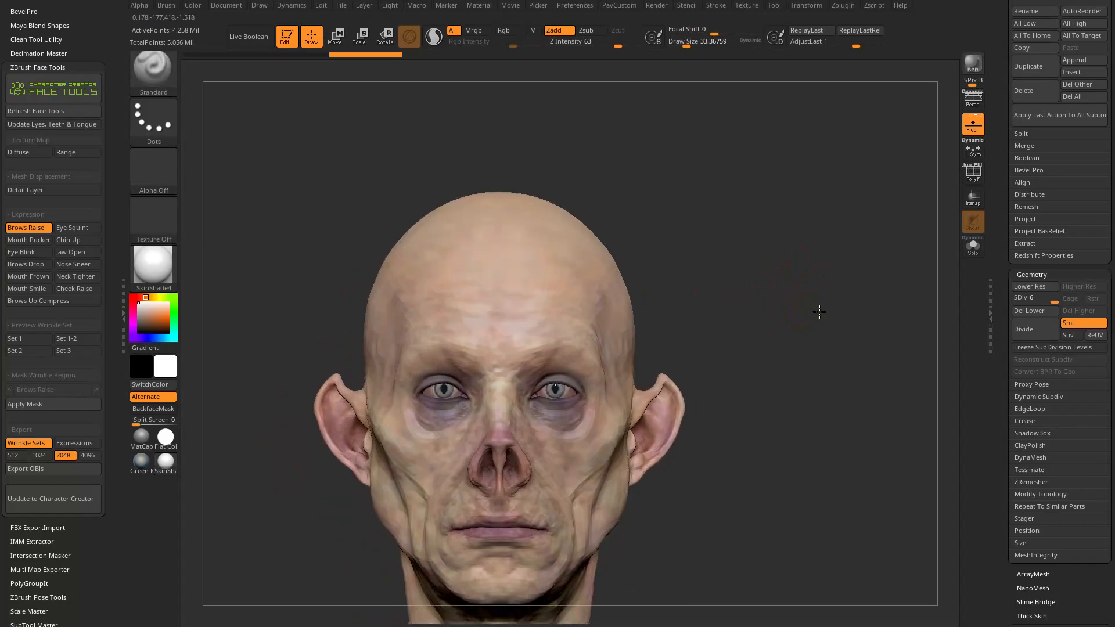
Examine the head's Texture Map settings and look over the Brows Raise expression from several angles.
left_click_drag(1002, 252, 999, 363)
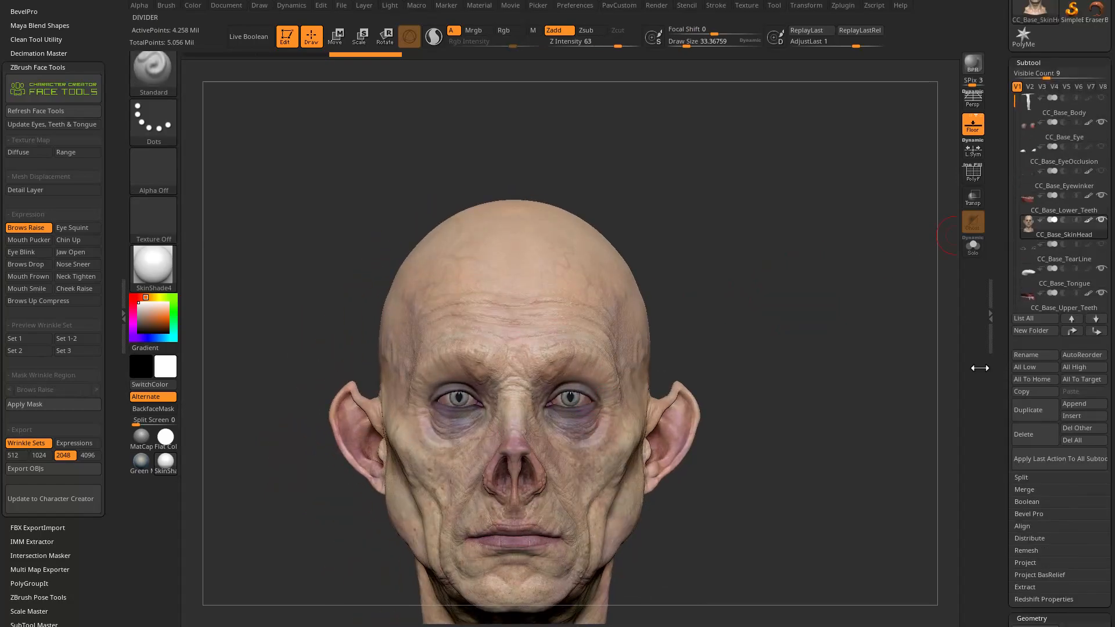
scroll(1006, 349, "down", 10)
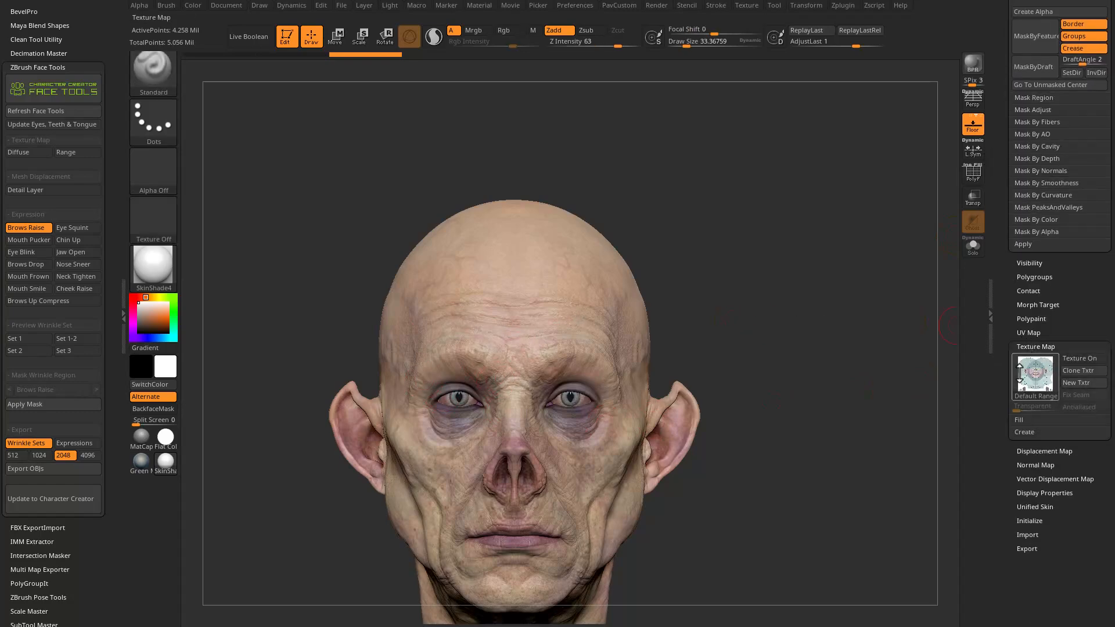
scroll(1005, 348, "up", 15)
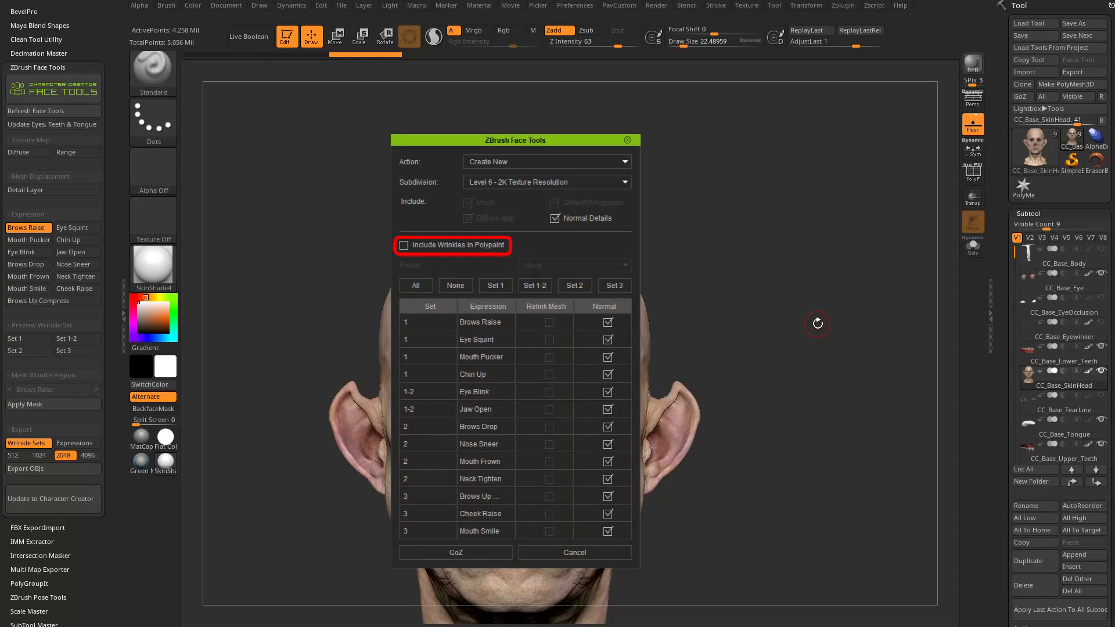
left_click_drag(815, 289, 662, 241, "alt")
left_click_drag(813, 198, 935, 232, "alt")
left_click_drag(726, 302, 788, 269, "shift")
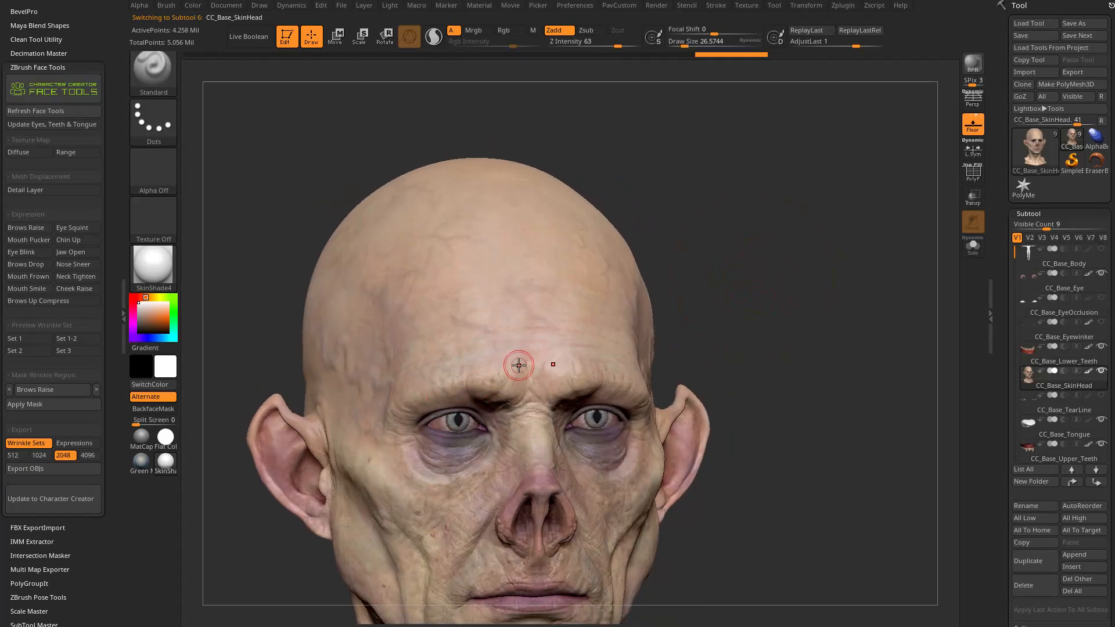
Create a new texture map for the neutral head from its polypaint and preview the resulting map.
scroll(1022, 279, "down", 15)
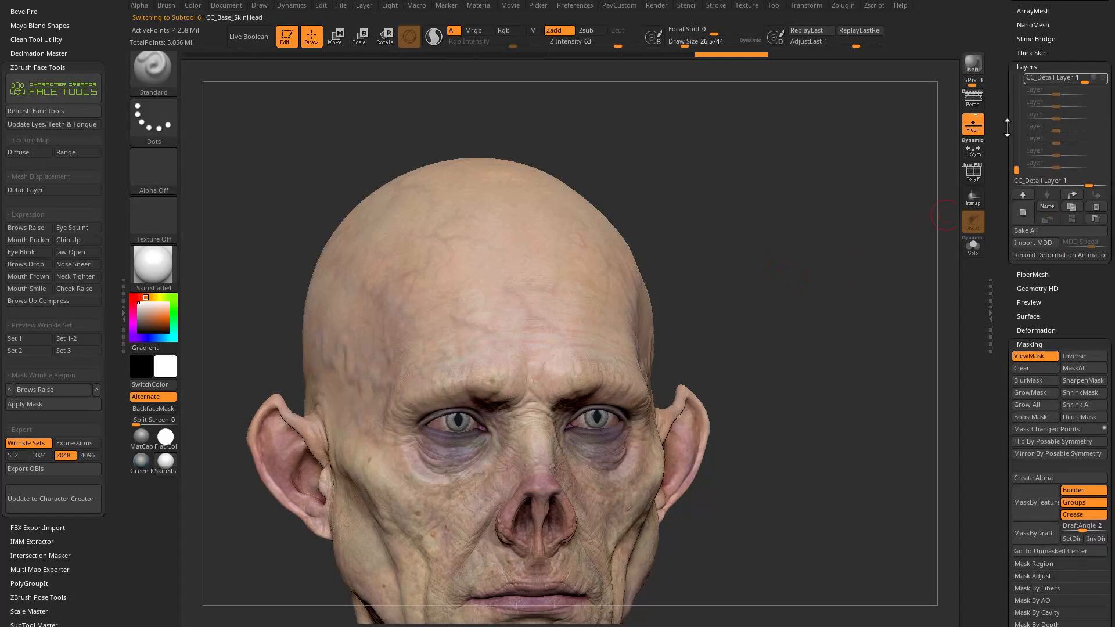
left_click(1028, 238)
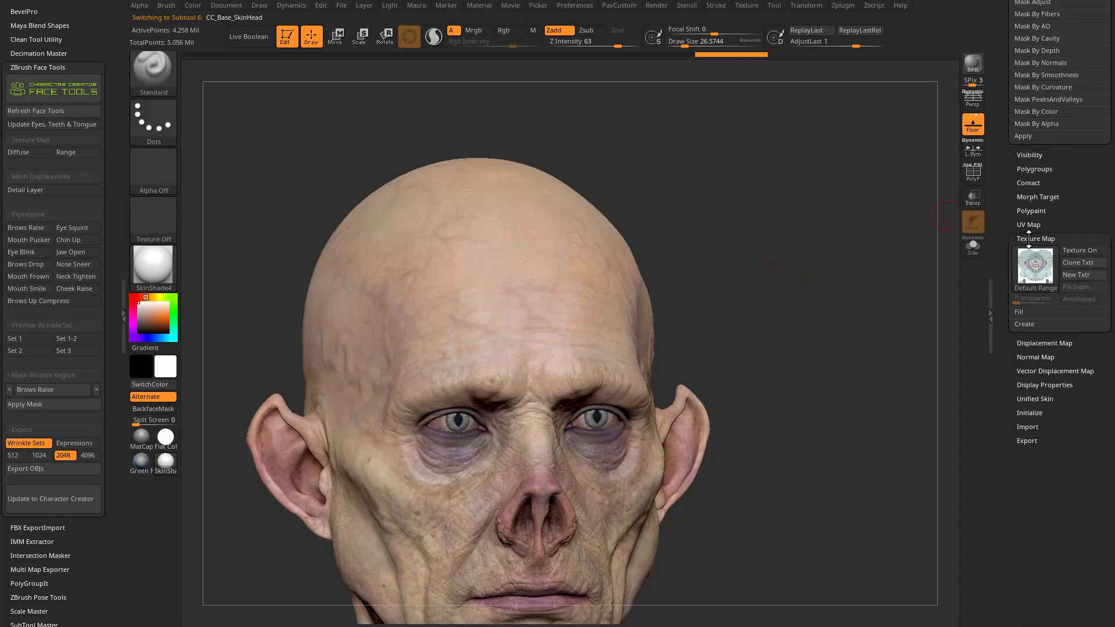
left_click(1023, 324)
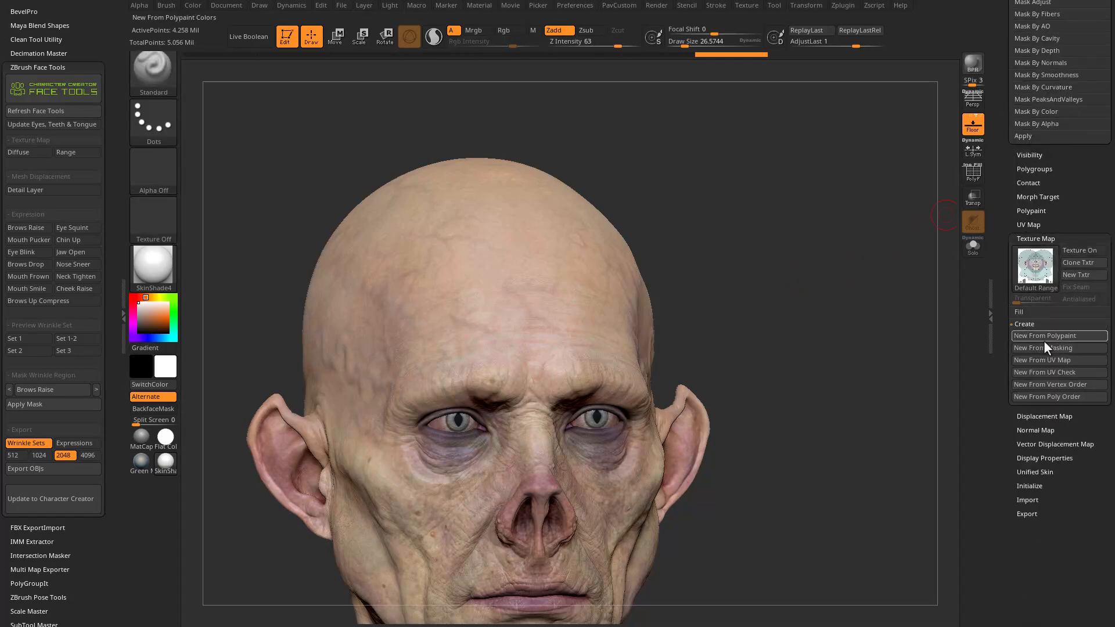
left_click(1044, 336)
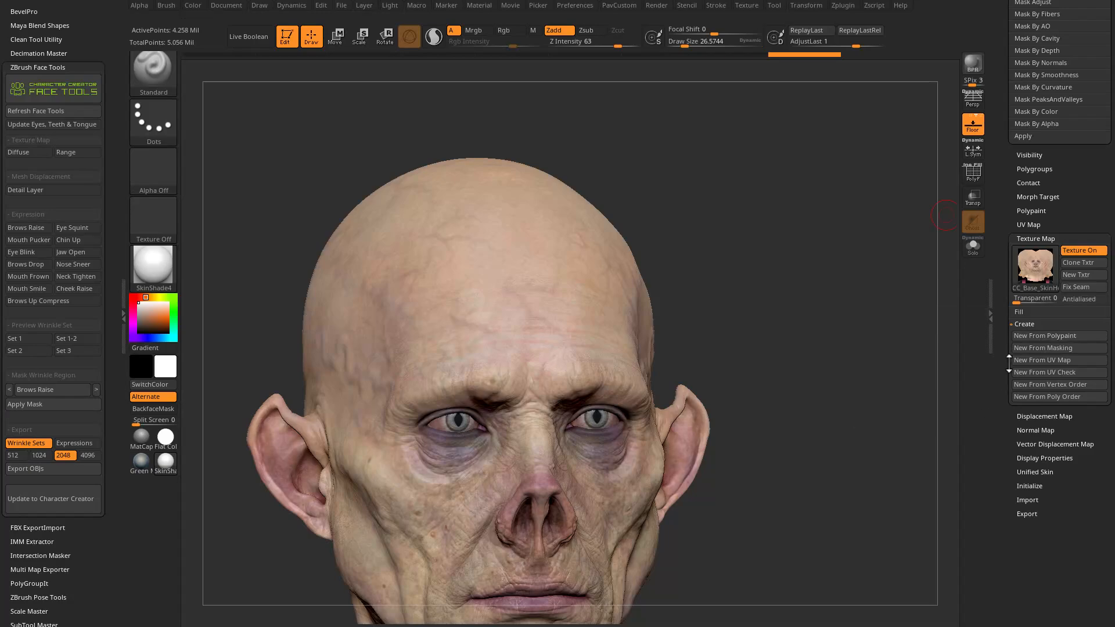
mouse_move(1021, 285)
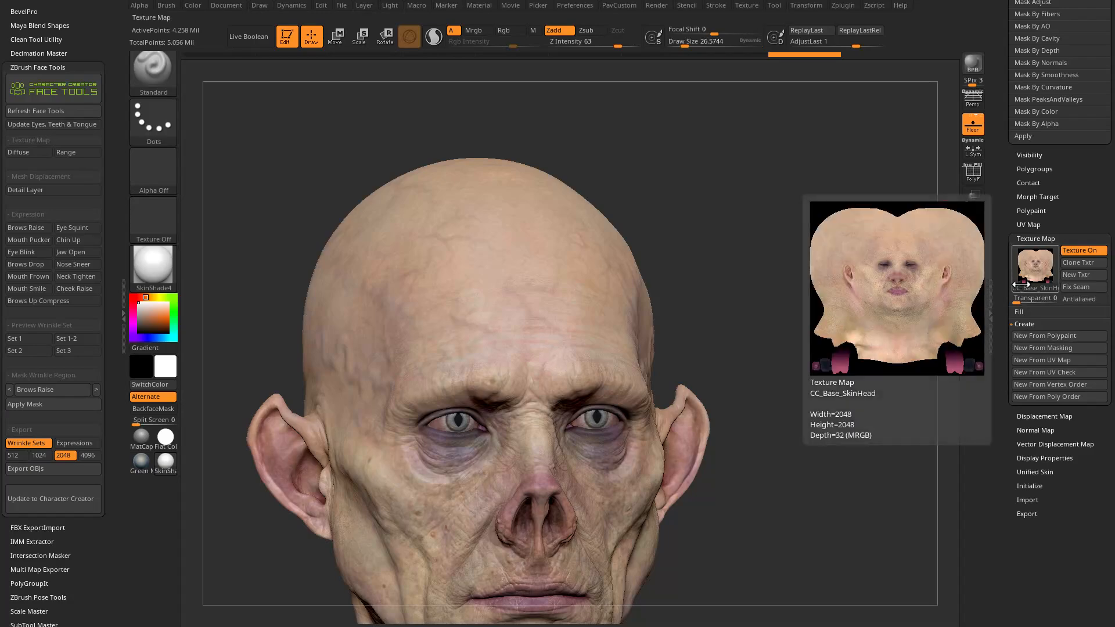
Switch the head to the Brows Raise expression.
left_click(980, 174)
left_click_drag(999, 151, 851, 332)
left_click(983, 173)
left_click(35, 233)
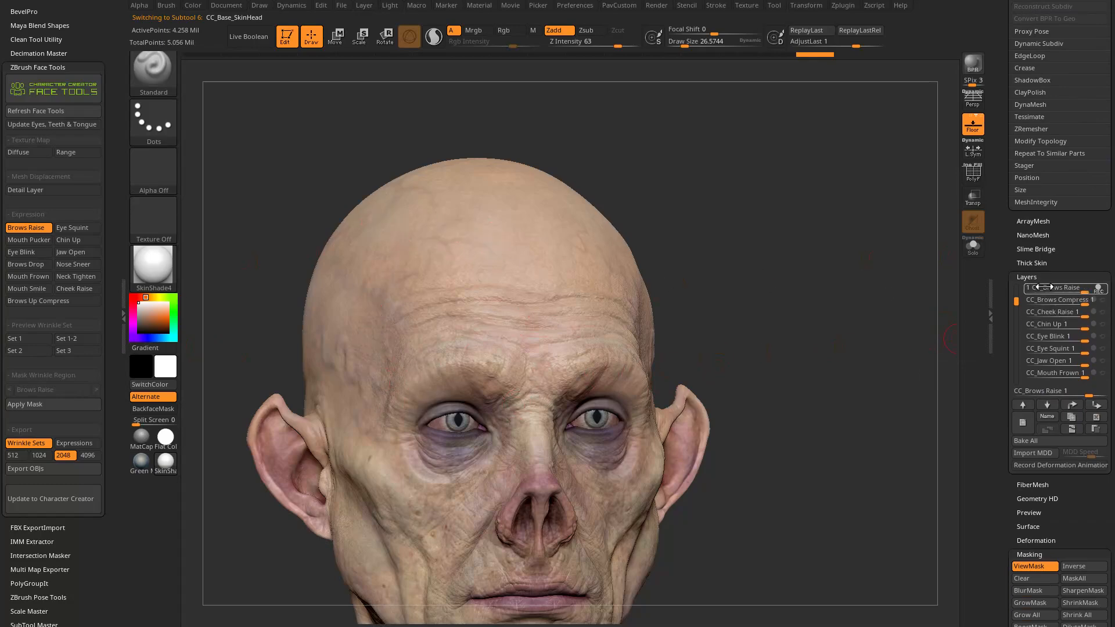
Open the head's Polypaint settings and examine them together with its texture map.
scroll(1007, 332, "down", 10)
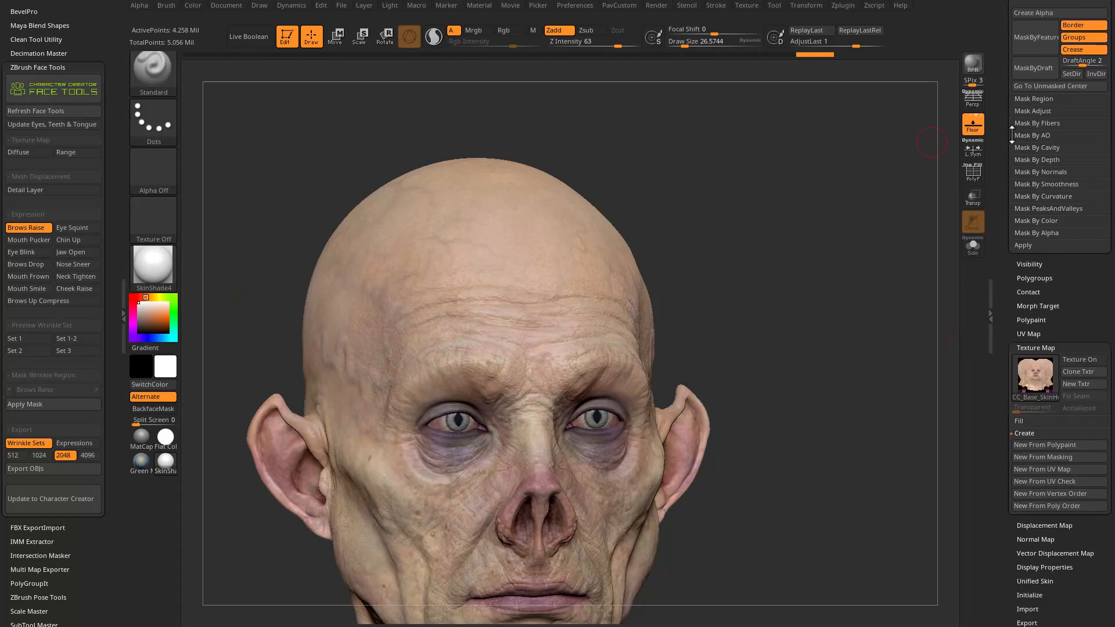
scroll(1014, 135, "up", 1)
left_click(1032, 336)
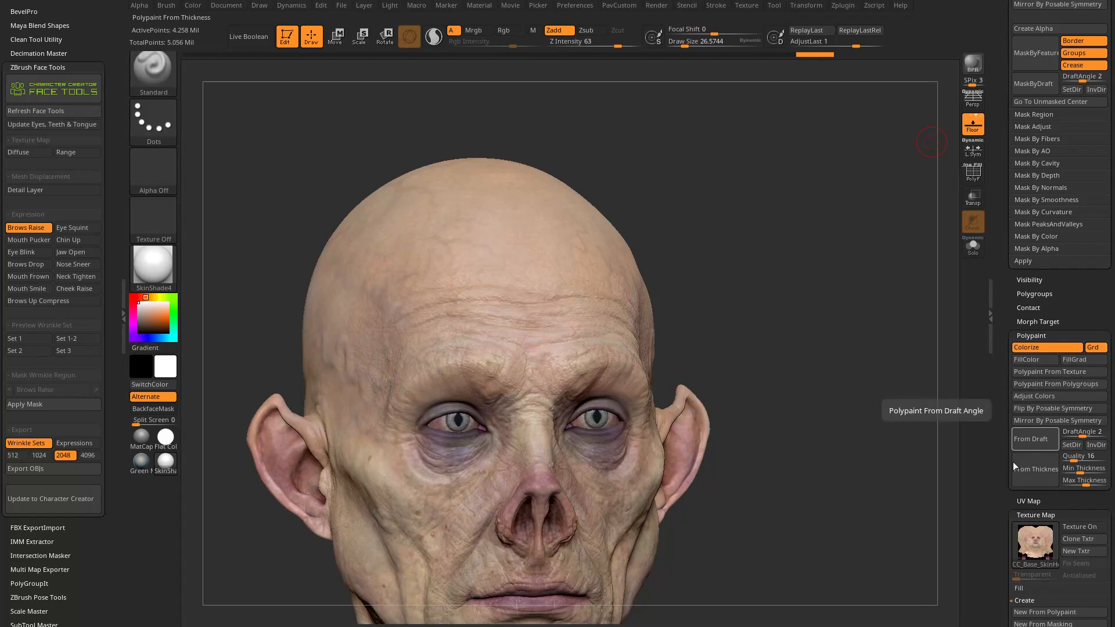
mouse_move(1027, 537)
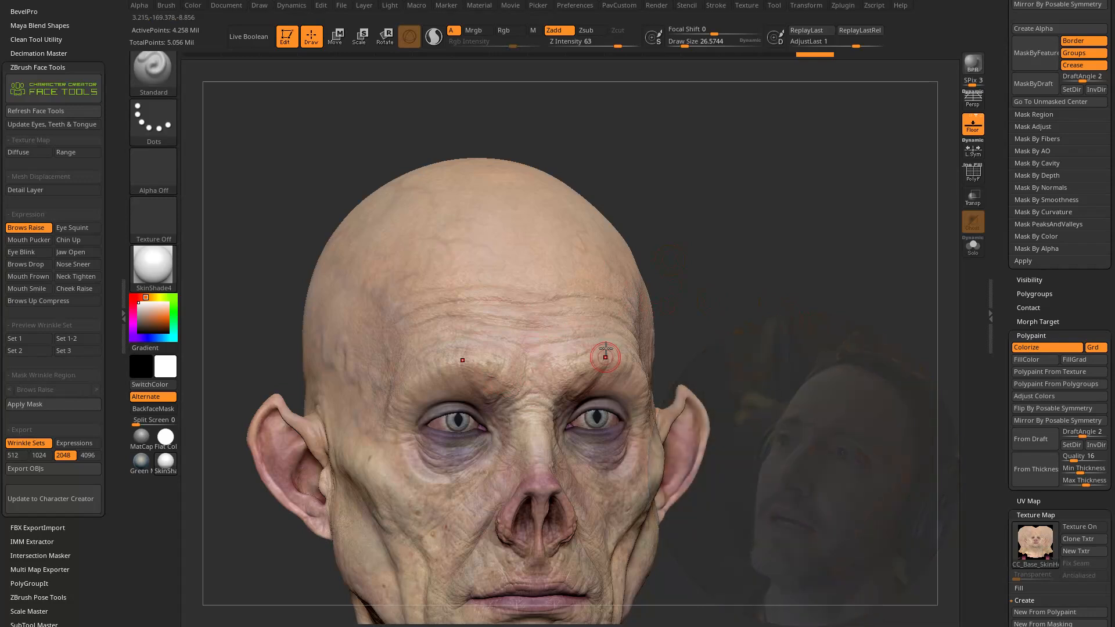
Remove the polypaint-generated texture from the head's Texture Map by choosing Texture Off.
left_click_drag(762, 296, 694, 322, "alt")
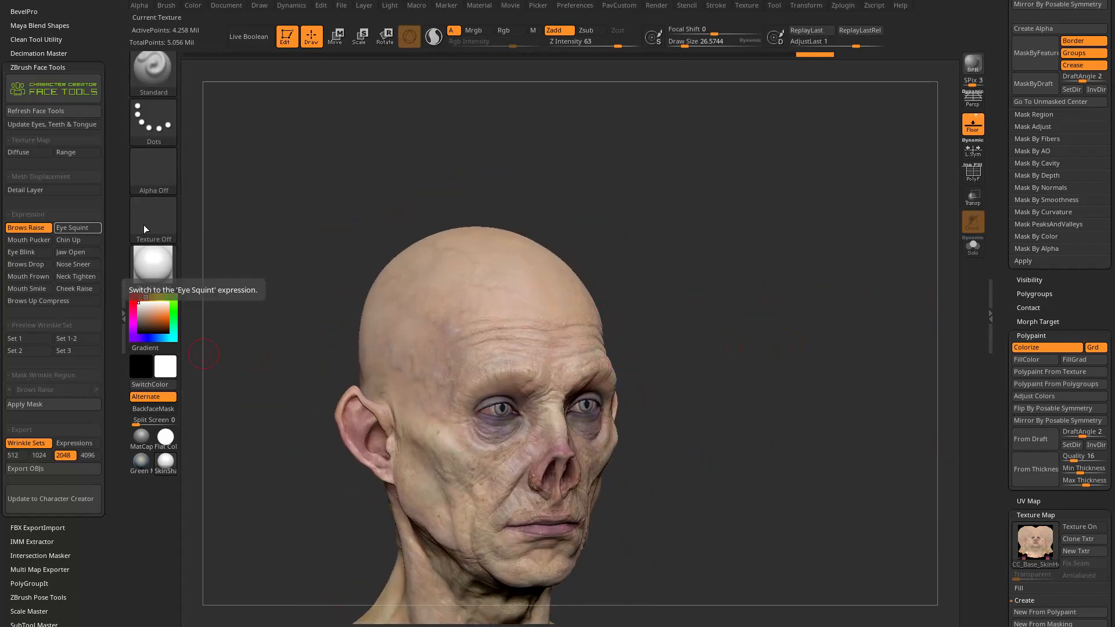
scroll(1092, 40, "up", 10)
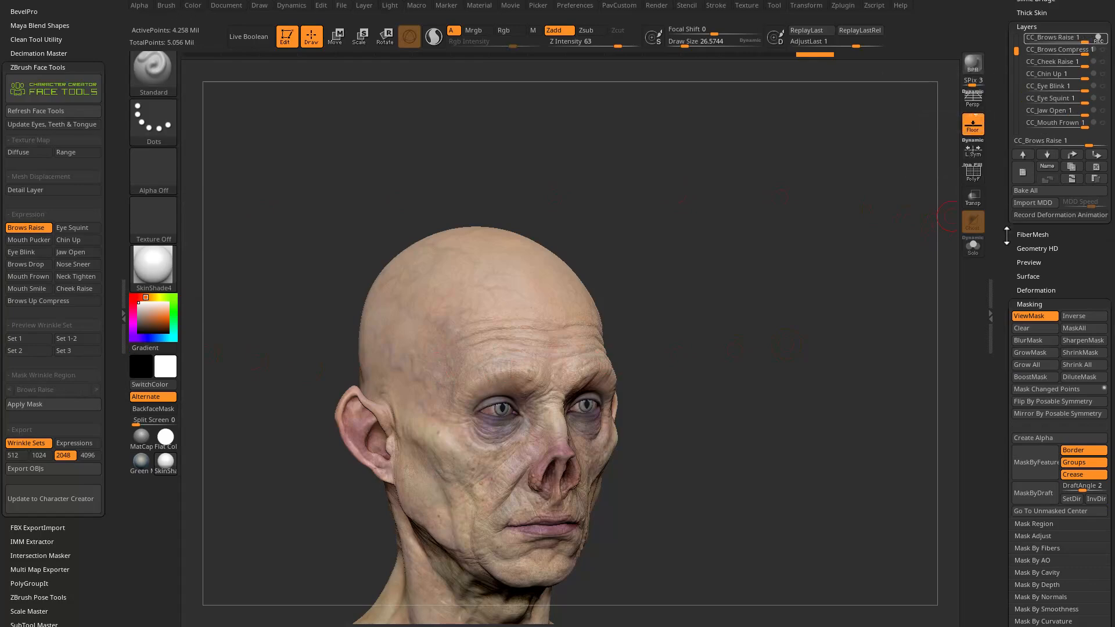
scroll(998, 355, "down", 10)
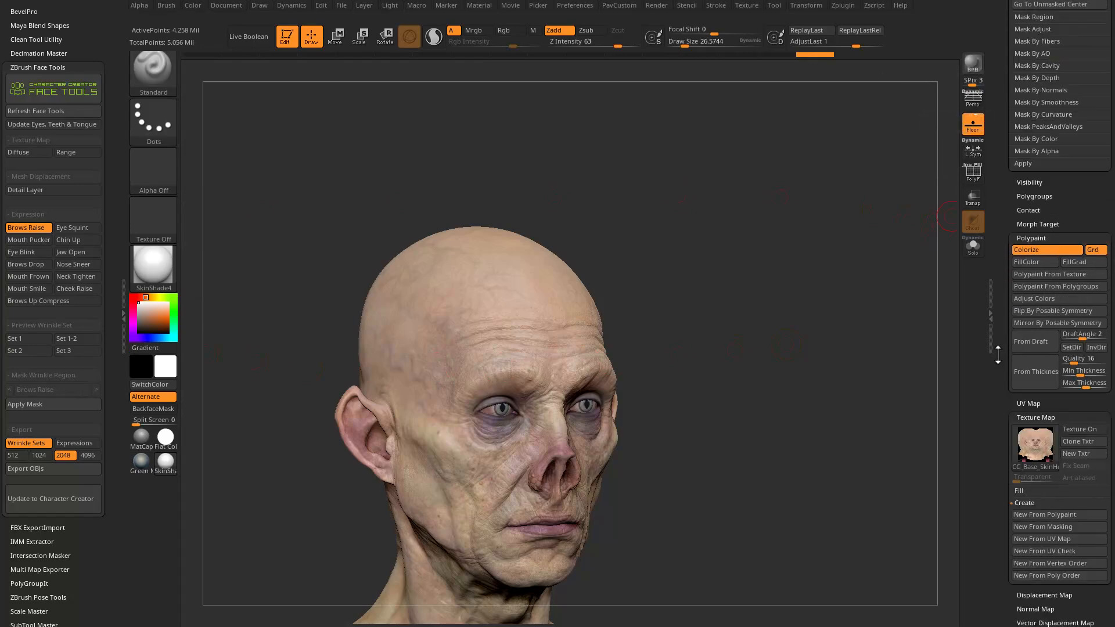
left_click(1030, 437)
left_click(437, 396)
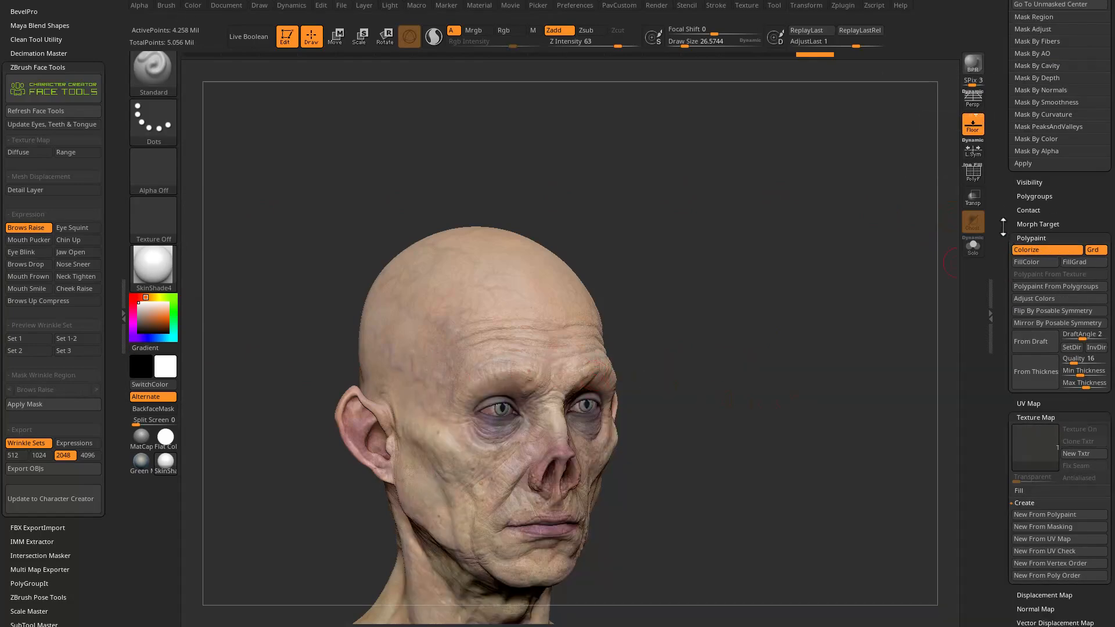
Examine the Brows Raise expression from front and three-quarter views along with the head's expression layers.
left_click_drag(1006, 234, 996, 509)
mouse_move(775, 334)
left_mouse_down("shift")
mouse_move(756, 331)
mouse_move(798, 295)
mouse_move(792, 338)
mouse_move(719, 346)
mouse_move(783, 357)
left_mouse_up("shift")
key("s")
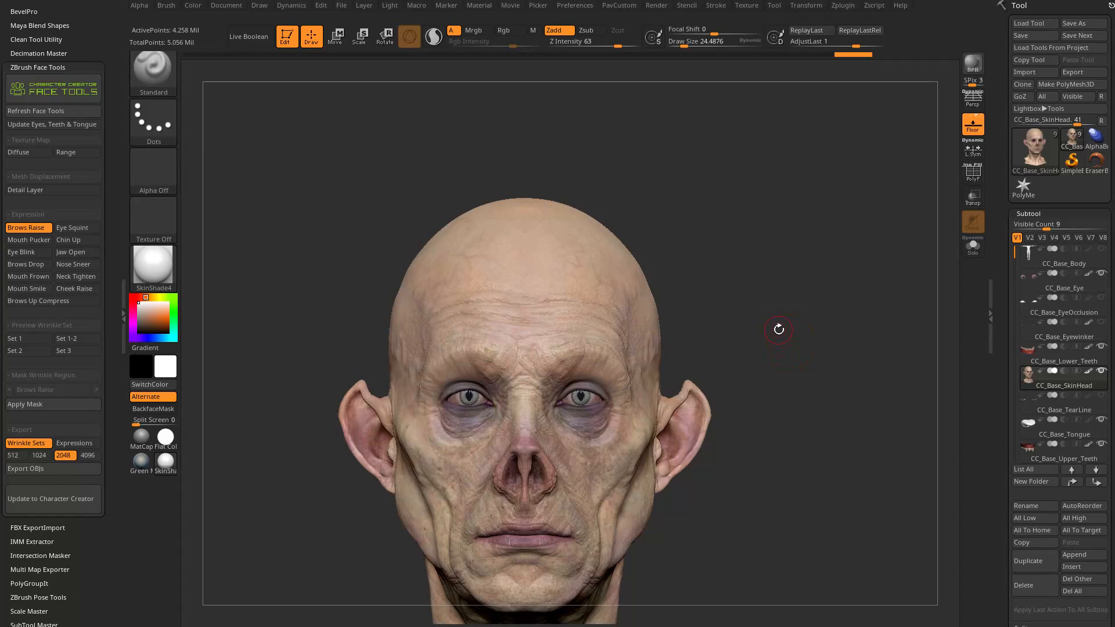
mouse_move(778, 255)
left_mouse_down()
mouse_move(799, 246)
mouse_move(799, 278)
mouse_move(772, 298)
mouse_move(809, 316)
left_mouse_up()
key("s")
key("s")
left_click_drag(813, 314, 833, 261, "alt")
left_click_drag(1009, 330, 1009, 42)
left_click_drag(1059, 269, 1059, 152)
left_click_drag(1002, 258, 1009, 163)
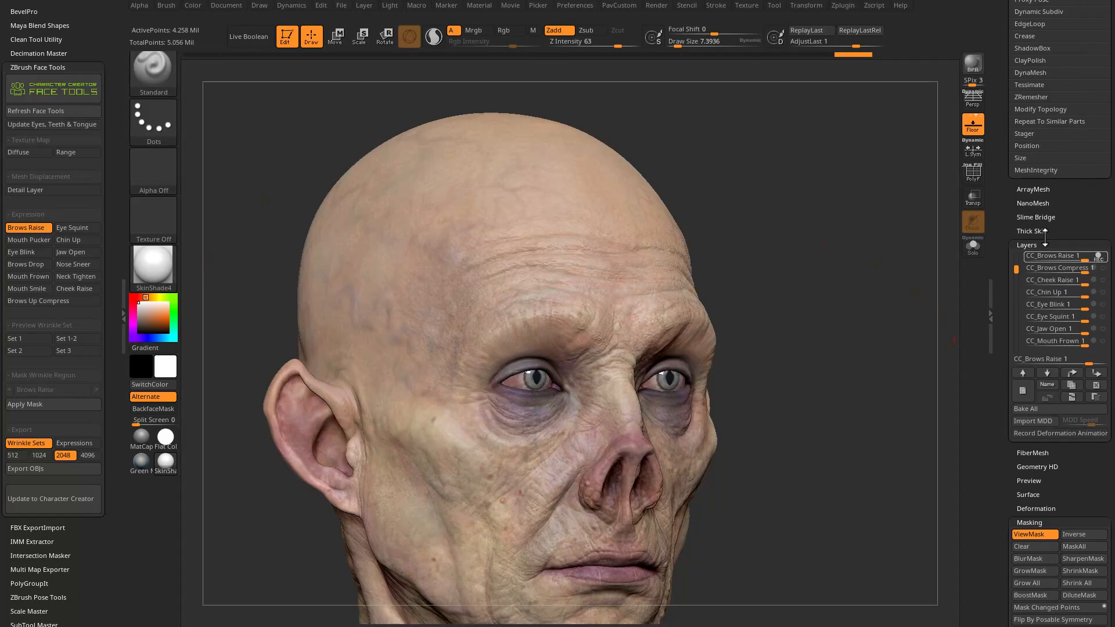
Lower the head to subdivision level 3.
left_click_drag(1003, 302, 987, 422)
left_click_drag(999, 362, 1001, 188)
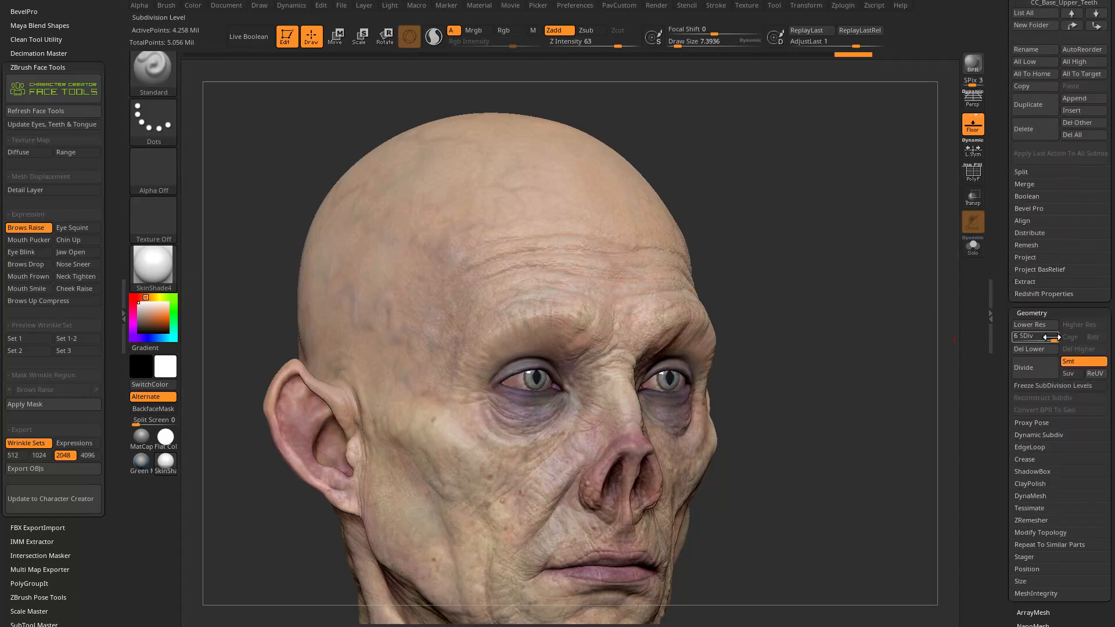
left_click_drag(1036, 338, 1034, 337)
left_click(1031, 338)
Select the Dam_Standard brush and enlarge its draw size to about 79 over the level 3 forehead.
left_click_drag(896, 370, 896, 371)
key("b")
key("d")
key("s")
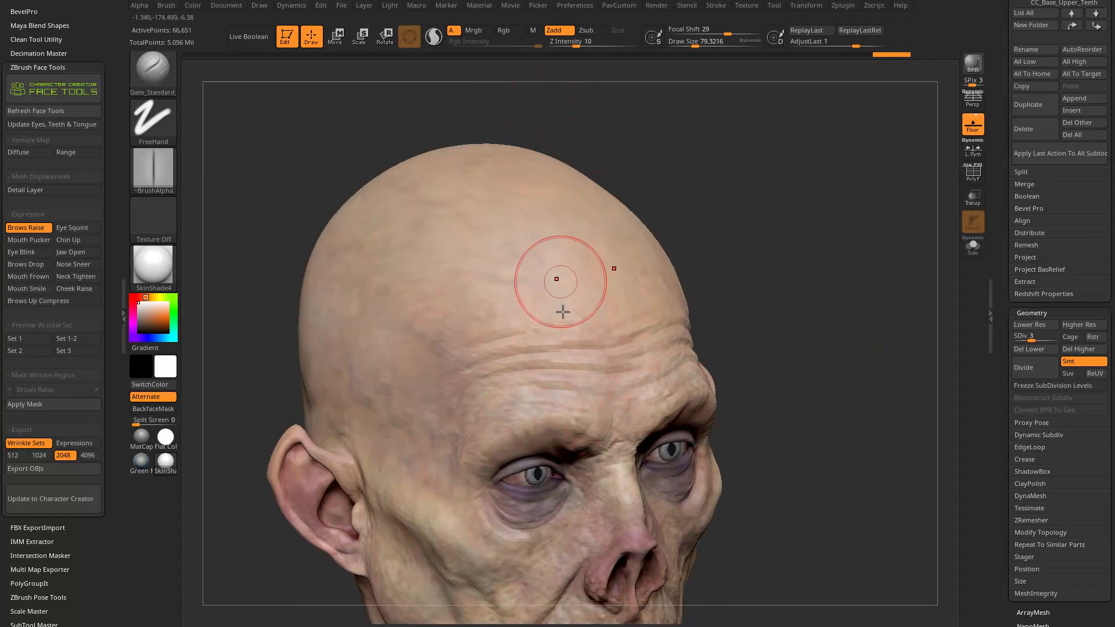
left_click_drag(753, 303, 694, 313)
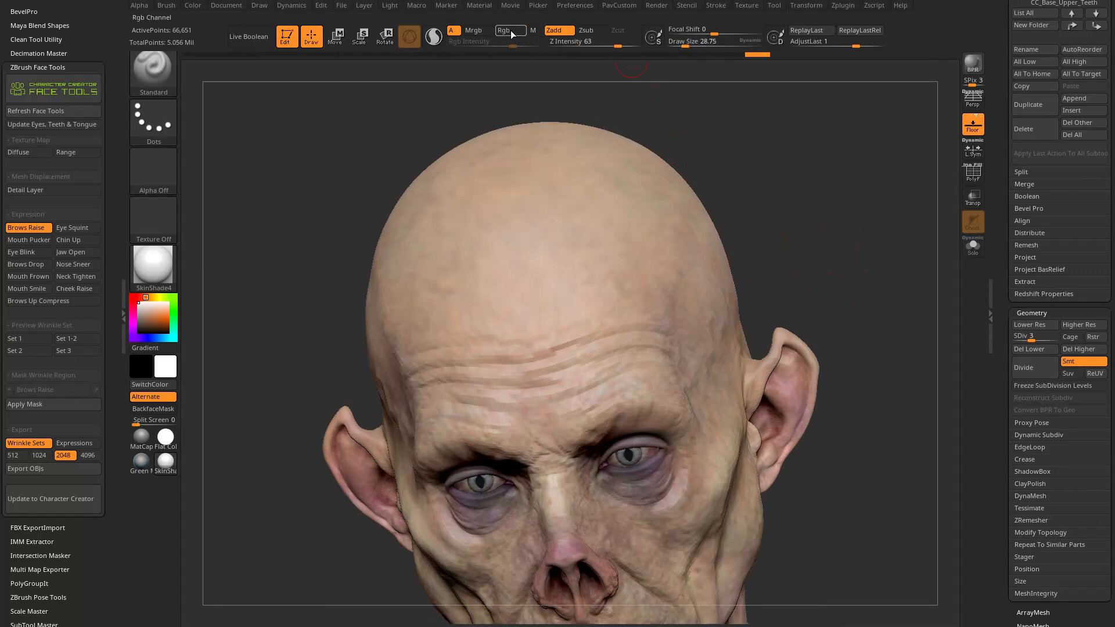
Set the Standard brush's Z Intensity to 22 and sculpt along the forehead wrinkles.
mouse_move(685, 126)
left_mouse_down()
mouse_move(477, 390)
mouse_move(522, 72)
left_mouse_up()
left_click_drag(616, 43, 593, 45)
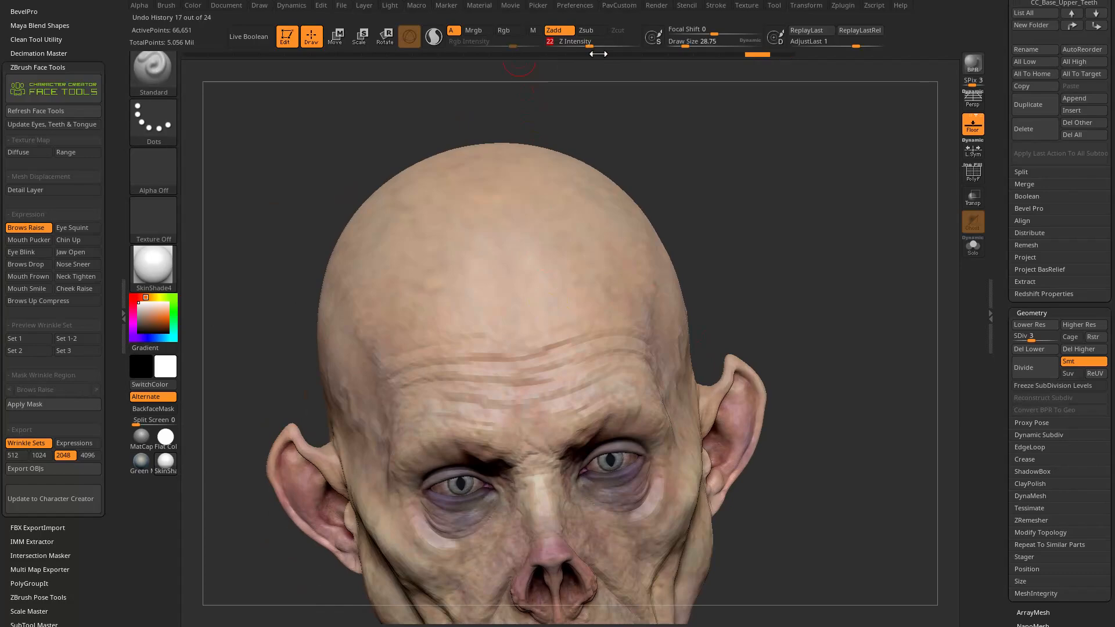
left_click_drag(560, 88, 540, 145)
mouse_move(498, 393)
left_mouse_down()
mouse_move(602, 373)
mouse_move(683, 425)
left_mouse_up()
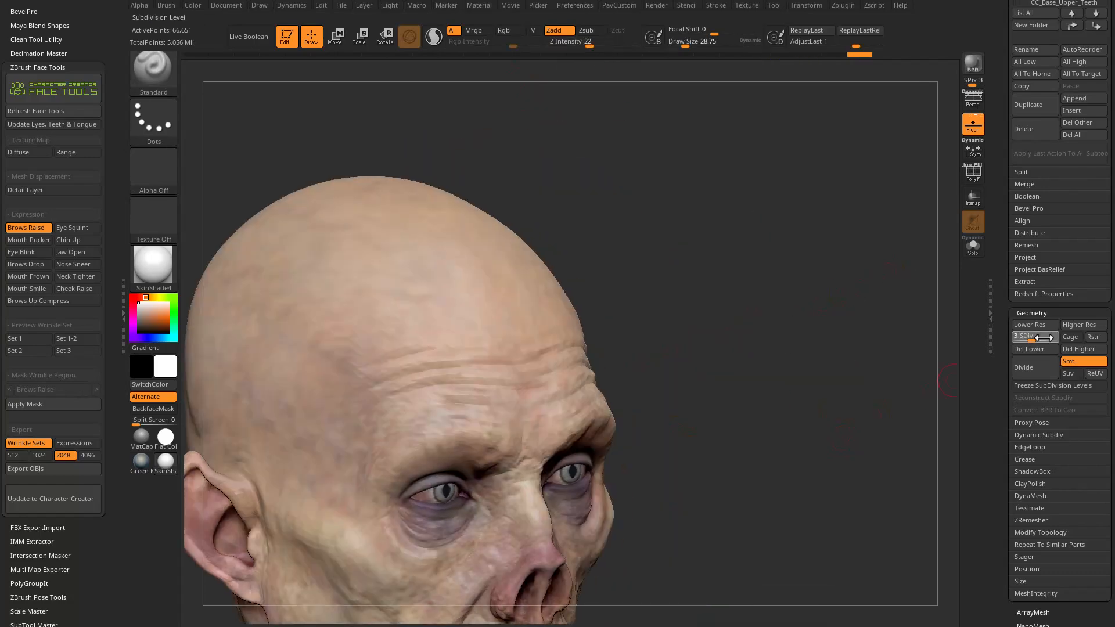
Lower the head to subdivision level 1 and examine the coarse forehead from front and three-quarter views.
left_click(1048, 370)
left_click_drag(842, 375, 758, 376)
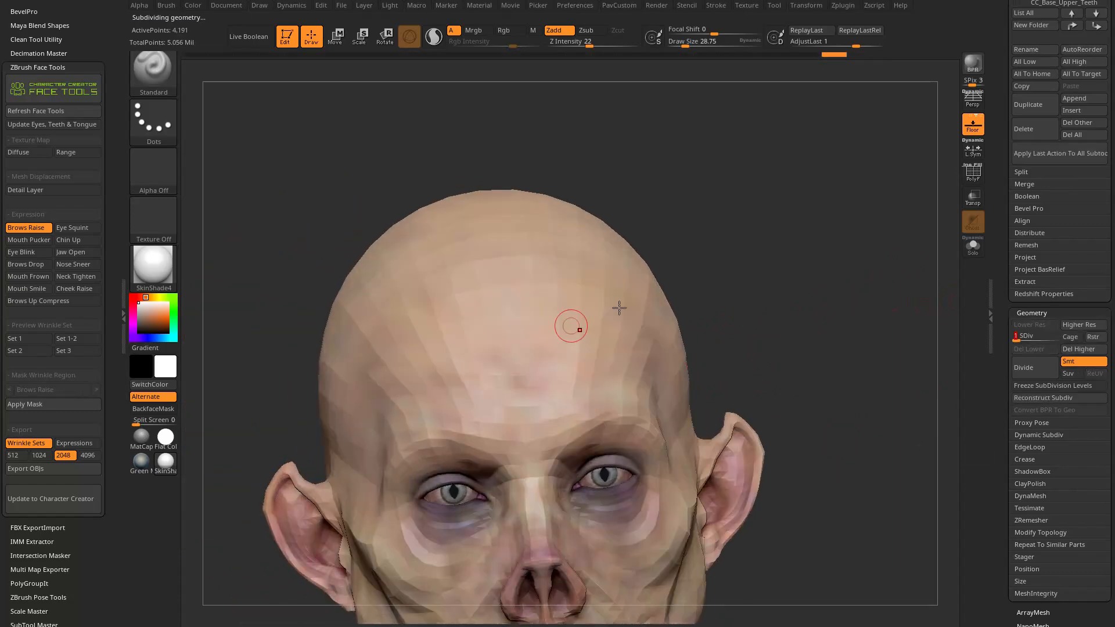
right_click_drag(533, 341, 362, 428)
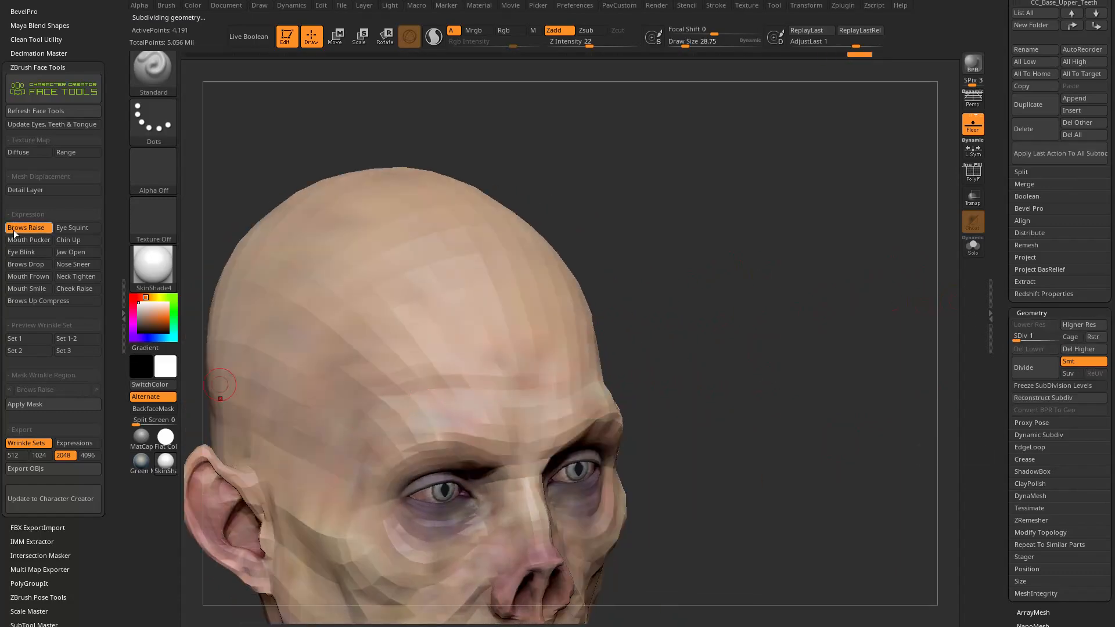
left_click_drag(717, 245, 322, 436)
Raise the head's subdivision to level 6 and bring the forehead wrinkles into close view.
left_click_drag(1034, 336, 1054, 337)
right_click_drag(872, 338, 897, 341, "ctrl")
mouse_move(876, 323)
left_mouse_down()
mouse_move(800, 304)
mouse_move(811, 324)
mouse_move(819, 302)
mouse_move(818, 314)
left_mouse_up()
Select the Dam_Standard brush and enlarge its draw size to about 95.
key("b")
key("d")
key("s")
key("bracketright")
key("bracketright")
key("bracketright")
key("bracketright")
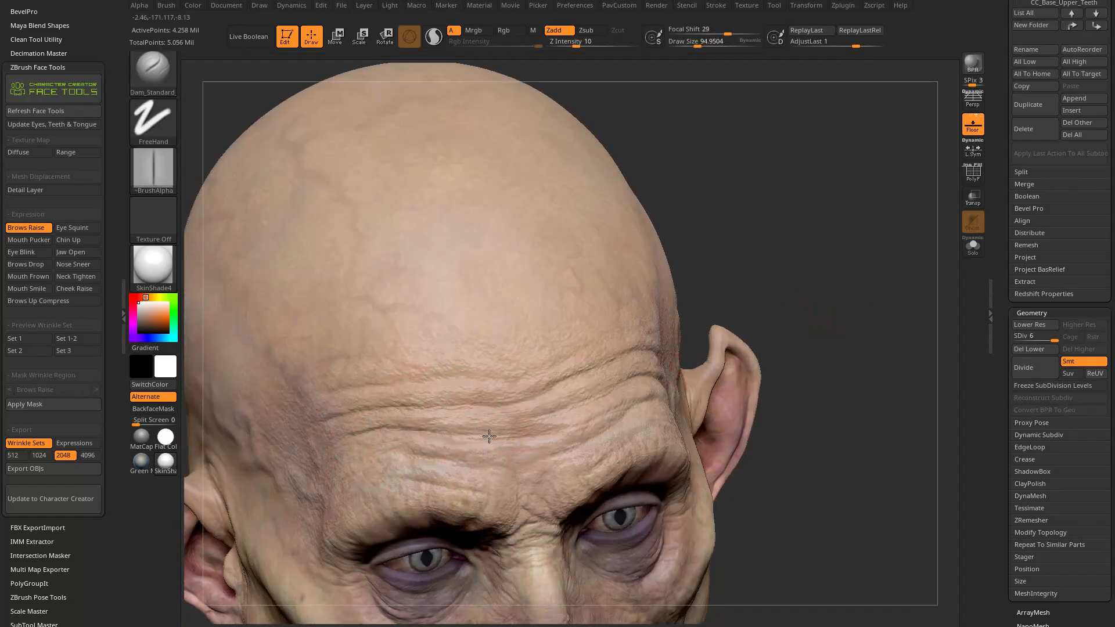
Carve deeper horizontal wrinkle creases across both sides of the forehead with the Dam_Standard brush.
right_click_drag(472, 436, 595, 441)
left_click_drag(578, 438, 634, 404)
left_click_drag(869, 249, 881, 156)
left_click_drag(584, 474, 682, 422)
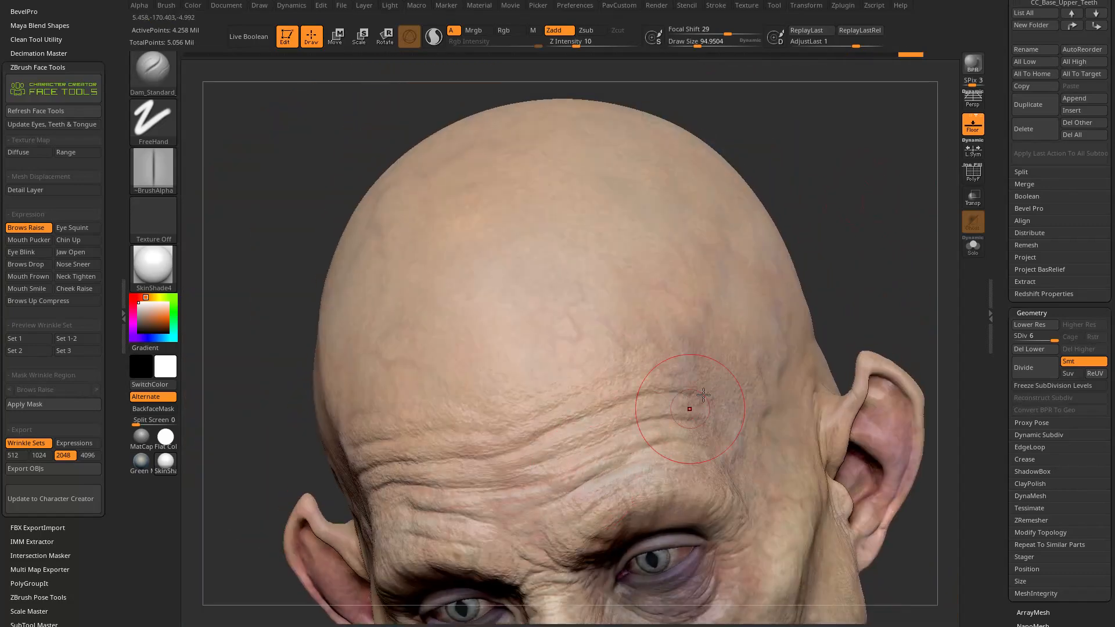
right_click_drag(682, 423, 732, 374)
left_click_drag(702, 414, 663, 423)
right_click_drag(608, 423, 548, 439)
left_click_drag(549, 439, 563, 443)
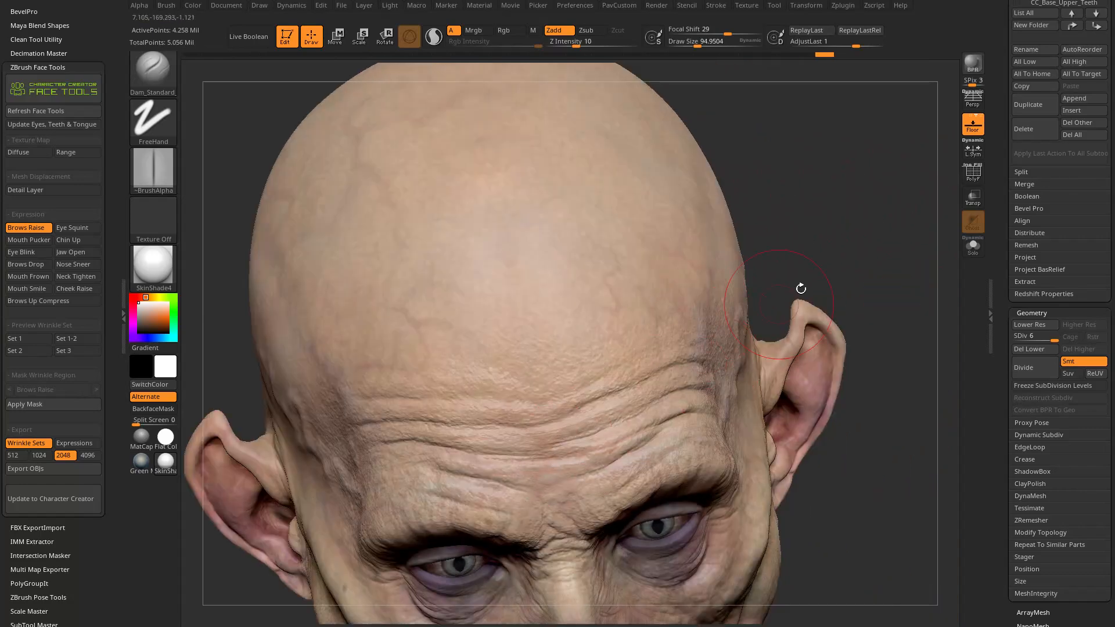
right_click_drag(764, 313, 461, 410)
right_click_drag(680, 314, 377, 407)
left_click_drag(372, 411, 494, 406)
right_click_drag(727, 323, 493, 372)
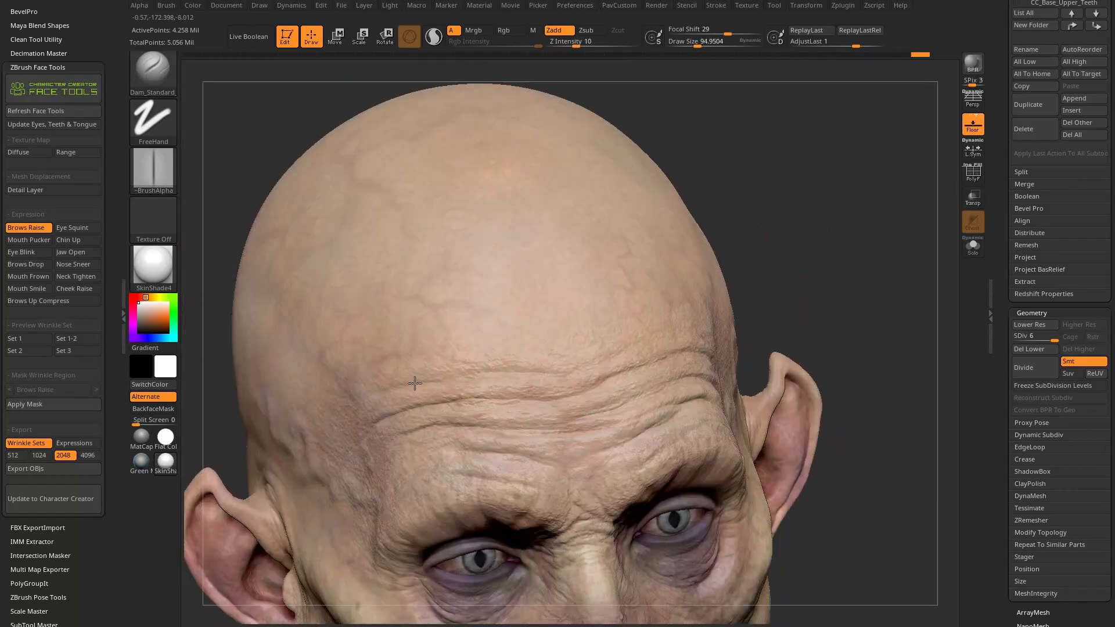
Undo and redo the recent wrinkle strokes to compare the forehead before and after.
key("ctrl+z")
key("ctrl+z")
key("ctrl+shift+z")
key("ctrl+shift+z")
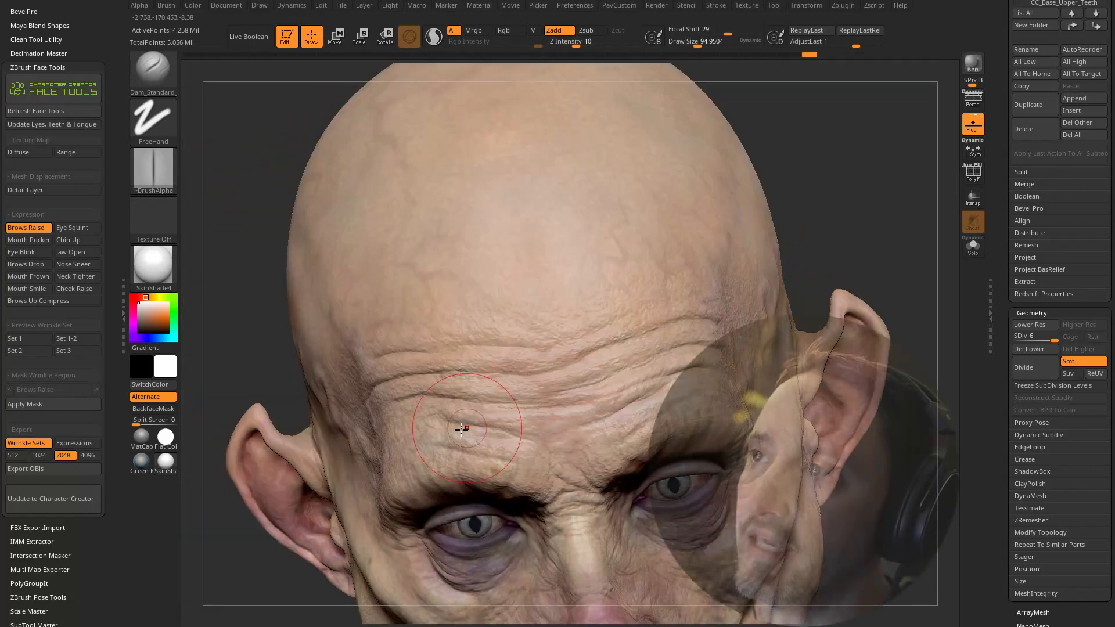
key("ctrl+shift+z")
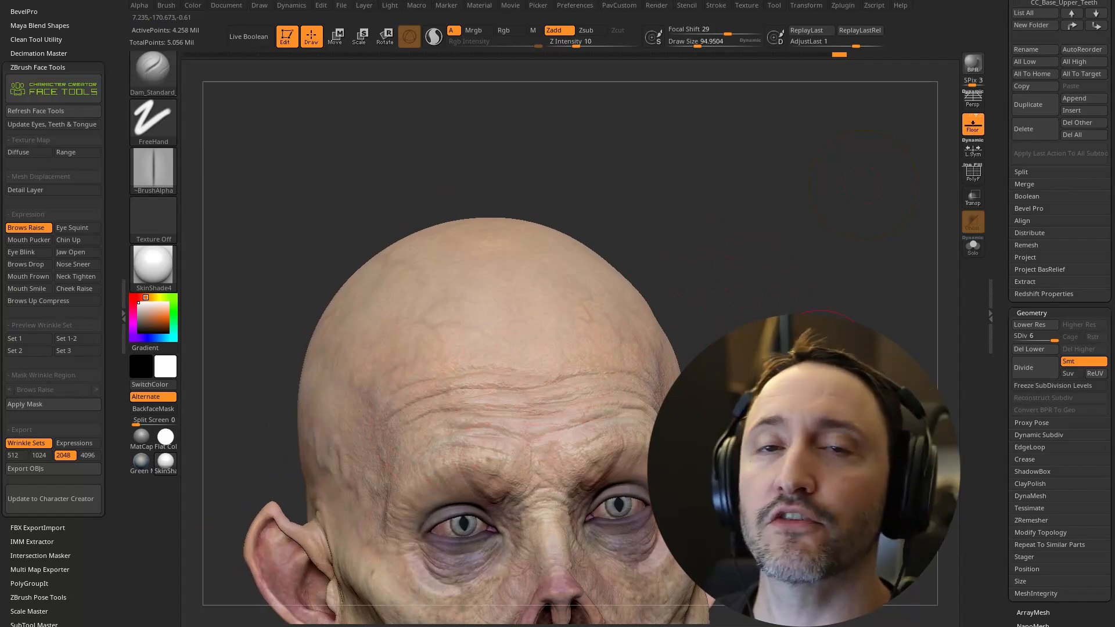
Refine the forehead creases with further Dam_Standard strokes, undoing and redoing the last one for comparison.
mouse_move(778, 350)
left_mouse_down()
mouse_move(781, 378)
mouse_move(818, 395)
left_mouse_up()
left_click_drag(510, 460, 536, 471)
mouse_move(790, 342)
left_mouse_down("alt")
mouse_move(813, 296)
mouse_move(535, 431)
left_mouse_up("alt")
mouse_move(923, 174)
left_mouse_down()
mouse_move(950, 142)
mouse_move(679, 409)
left_mouse_up()
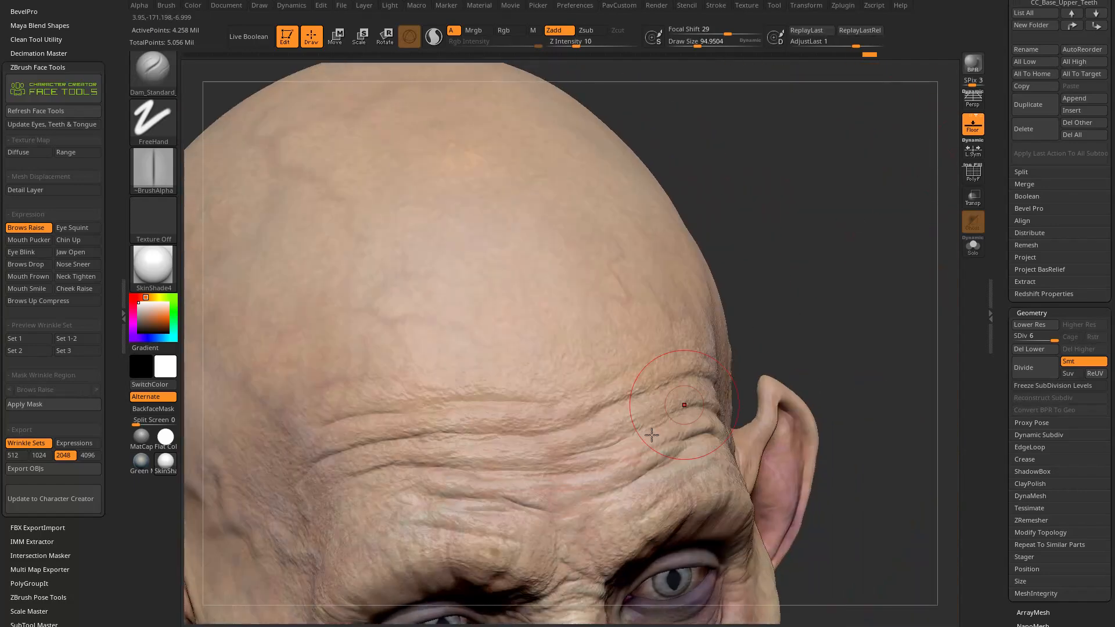
right_click_drag(456, 456, 518, 449)
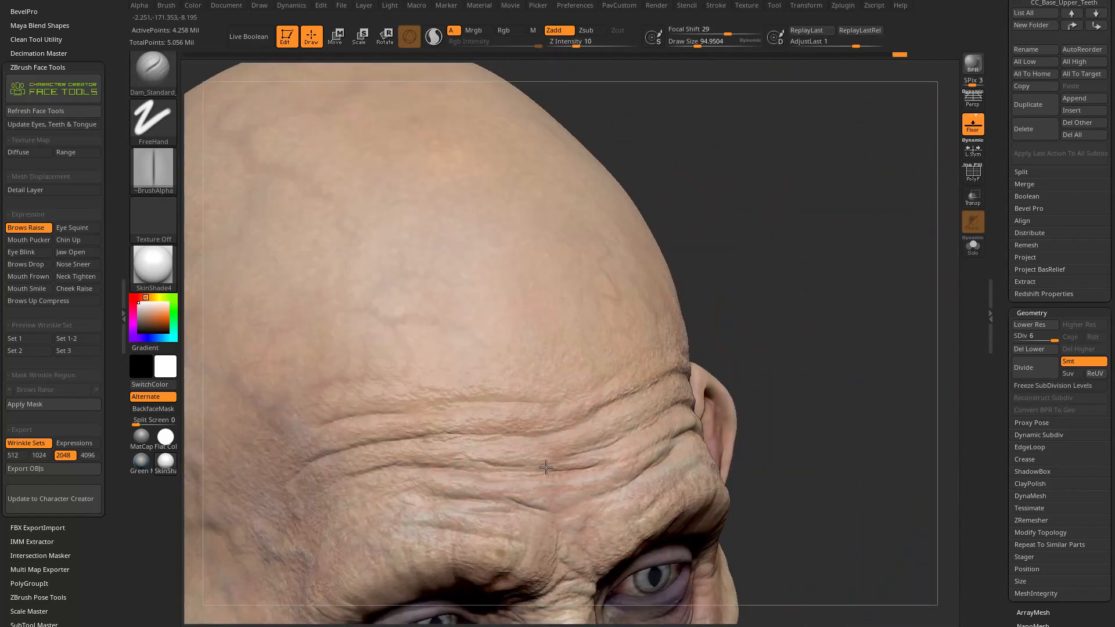
key("ctrl+z")
key("ctrl+shift+z")
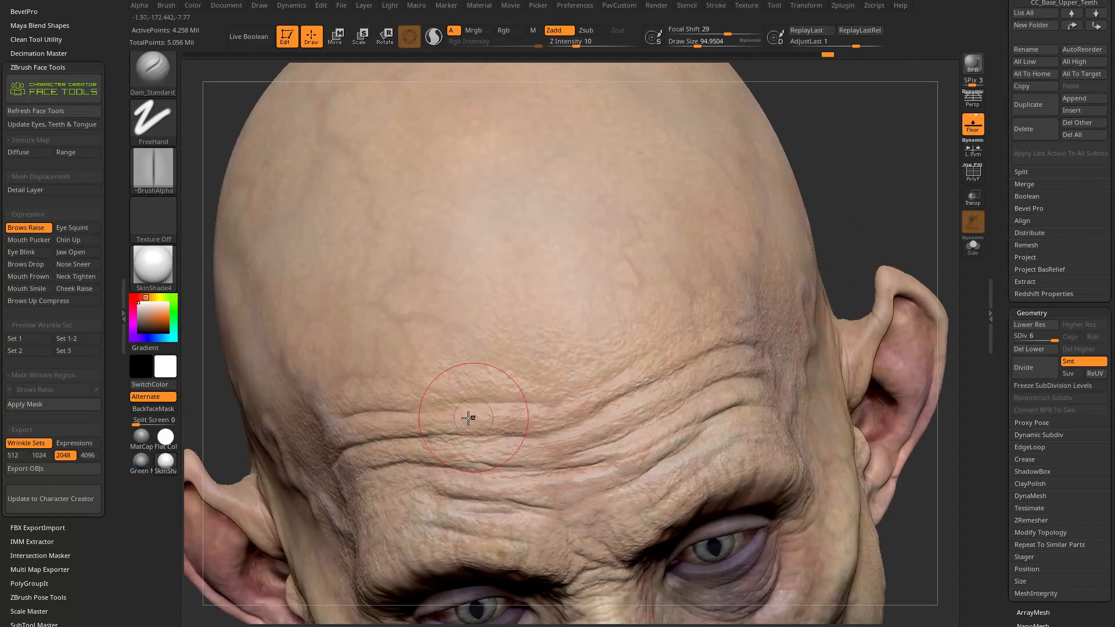
Review the Exp_BrowRaise.mp4 expression reference video from the ExpressionReference folder, then close the video player.
right_click_drag(897, 231, 871, 286)
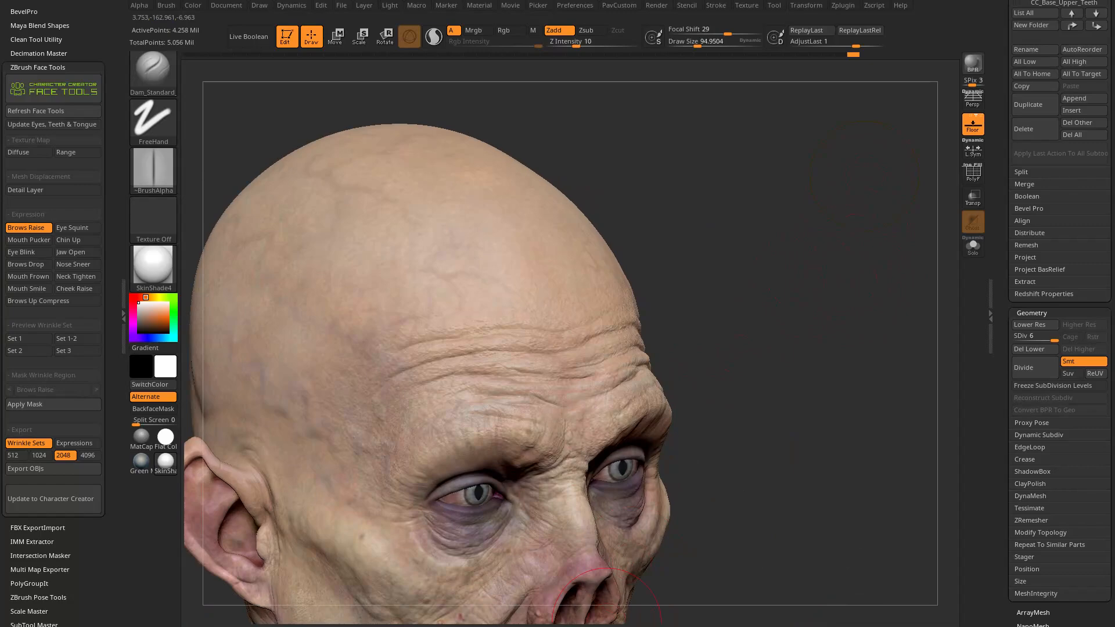
key("alt+Tab")
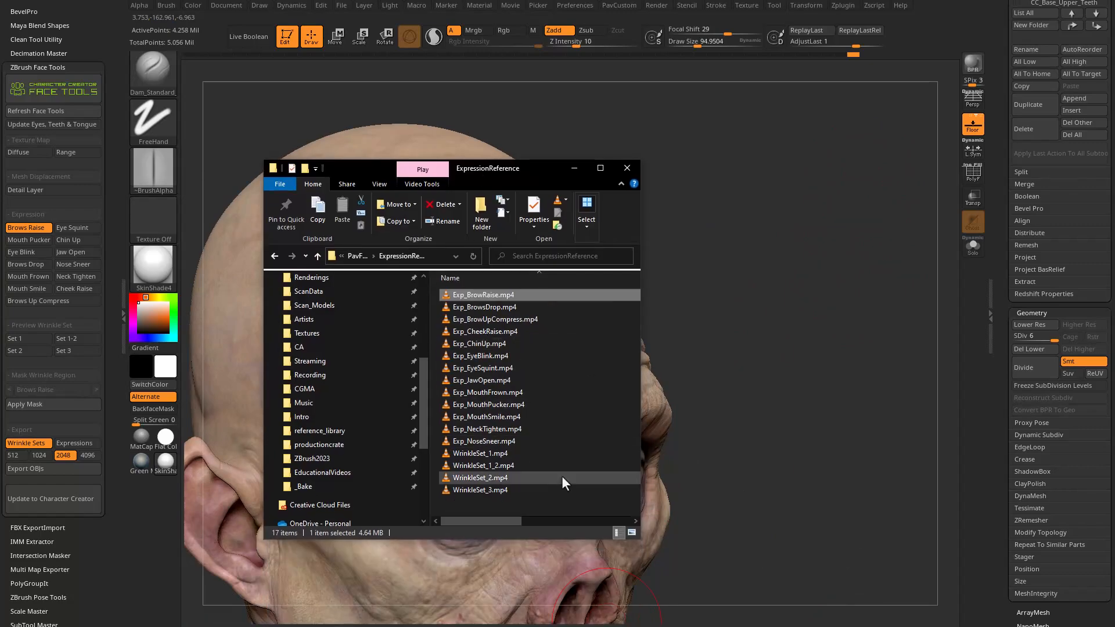
left_click(574, 168)
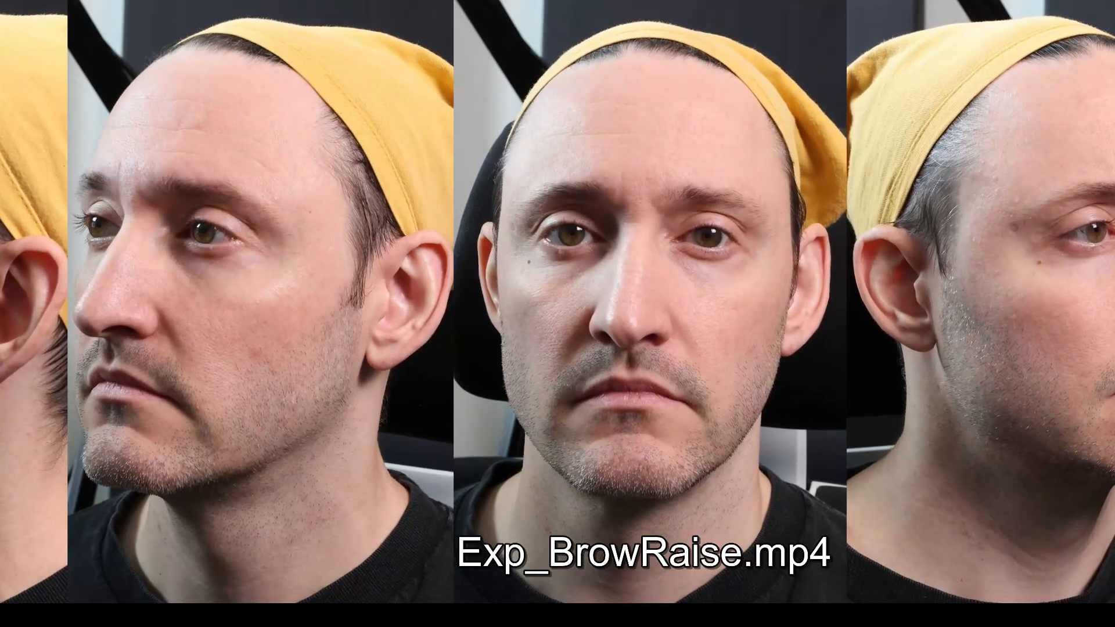
key("Escape")
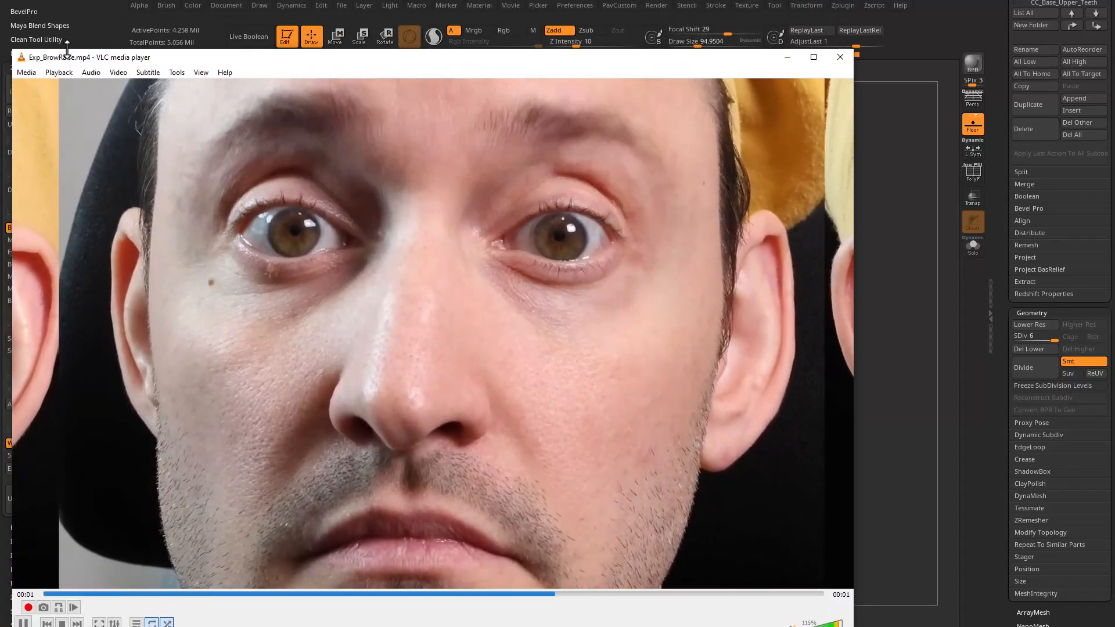
left_click(61, 72)
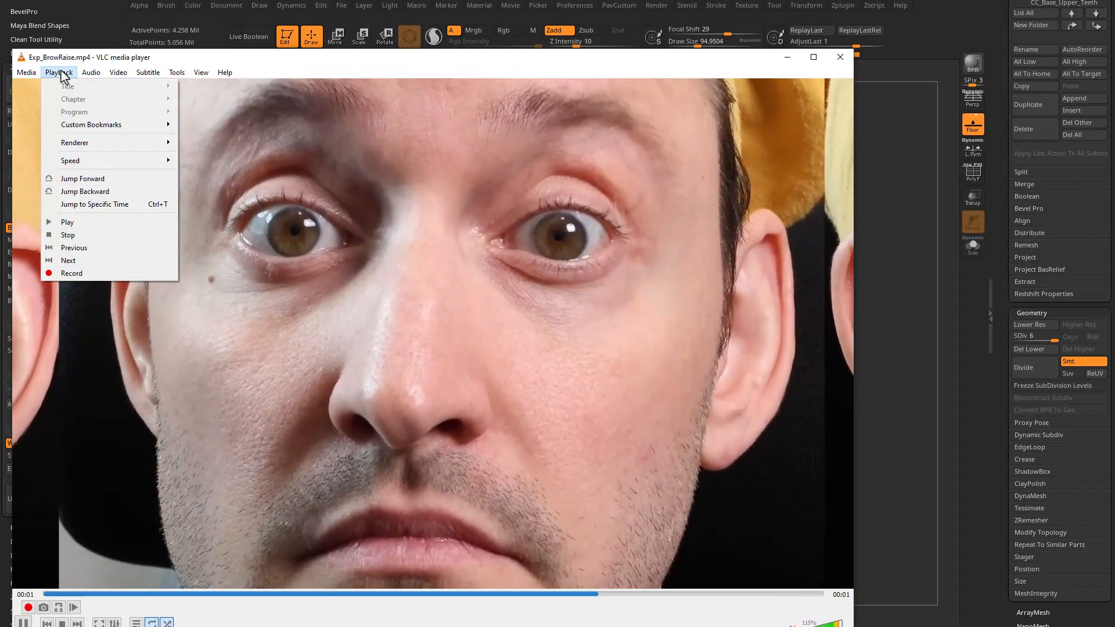
left_click(840, 57)
left_click(840, 57)
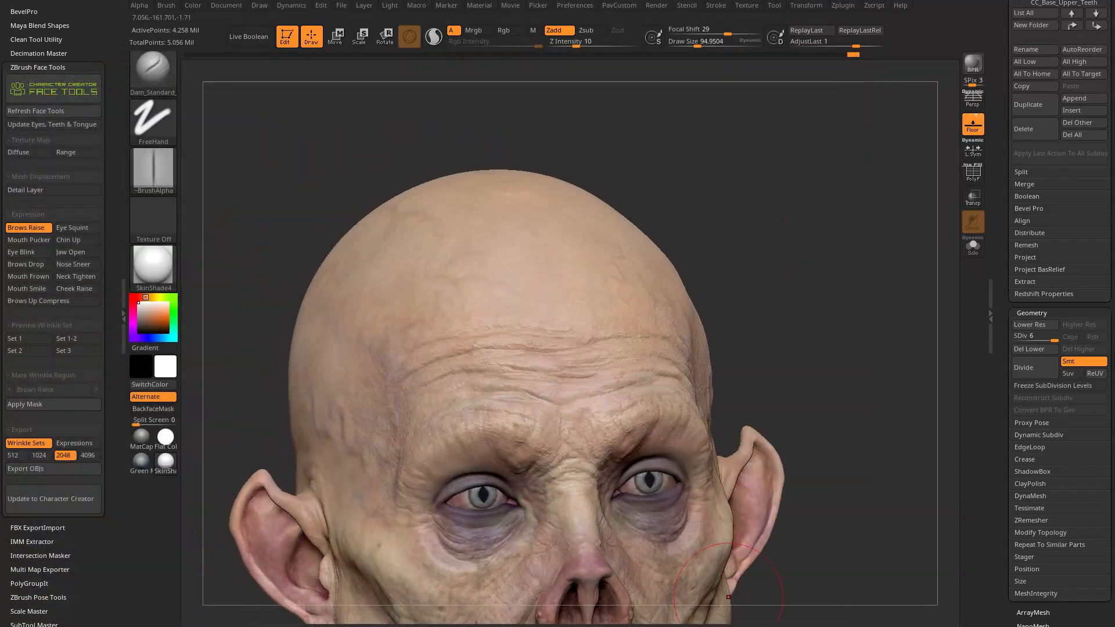
Switch to the Face Tools video on YouTube, enlarge it to theater mode, and review the mesh and texture projection section around 2:45.
left_click_drag(728, 597, 202, 2)
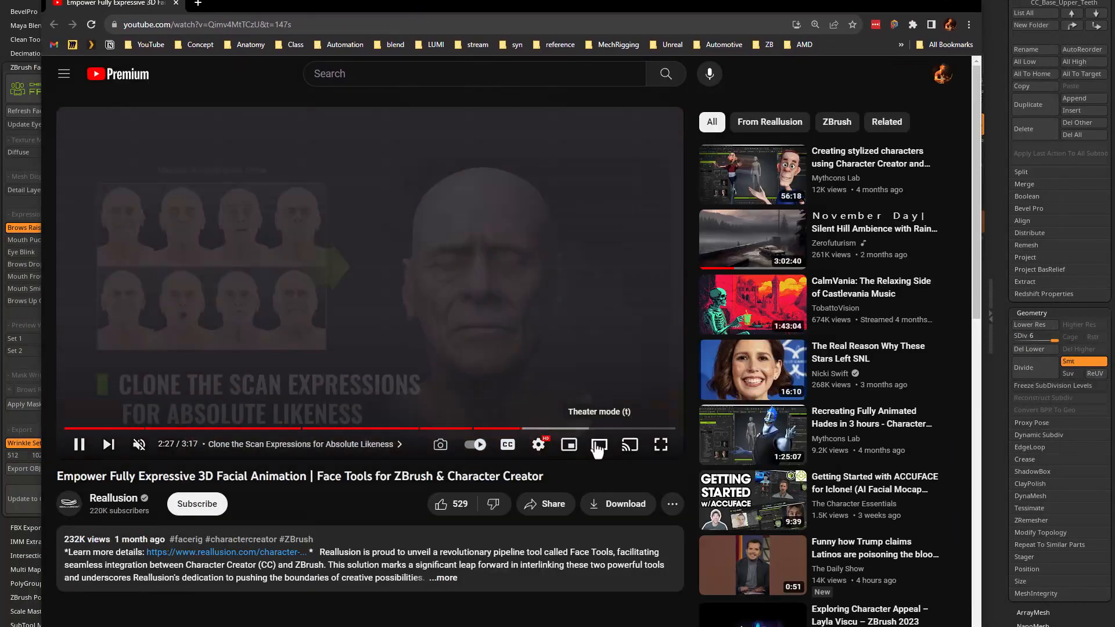
left_click(598, 446)
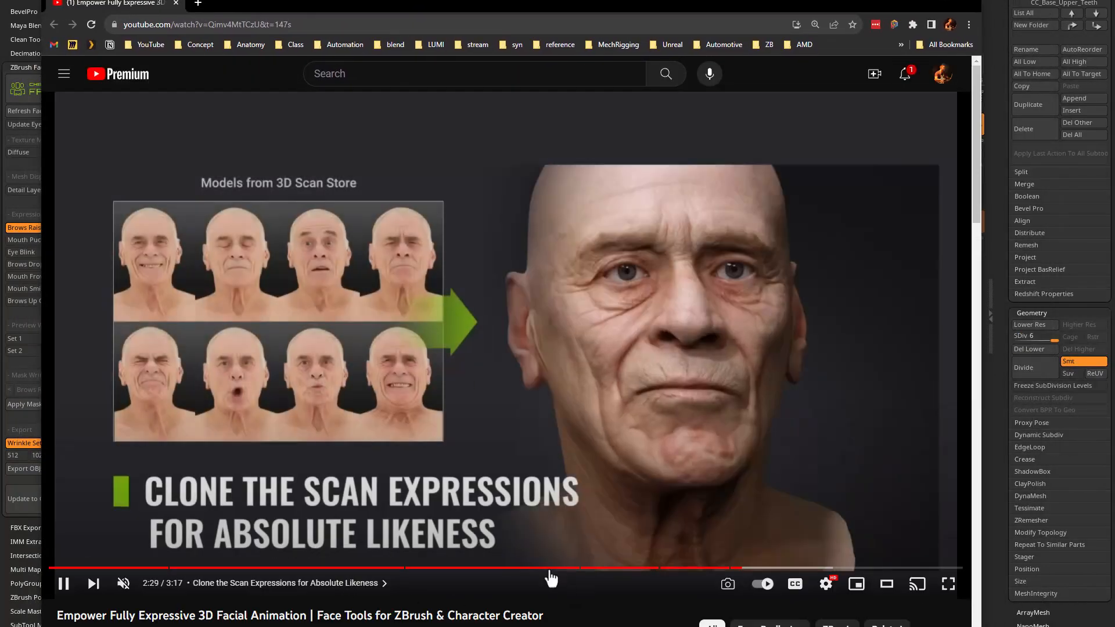
left_click(754, 574)
left_click_drag(759, 573, 803, 574)
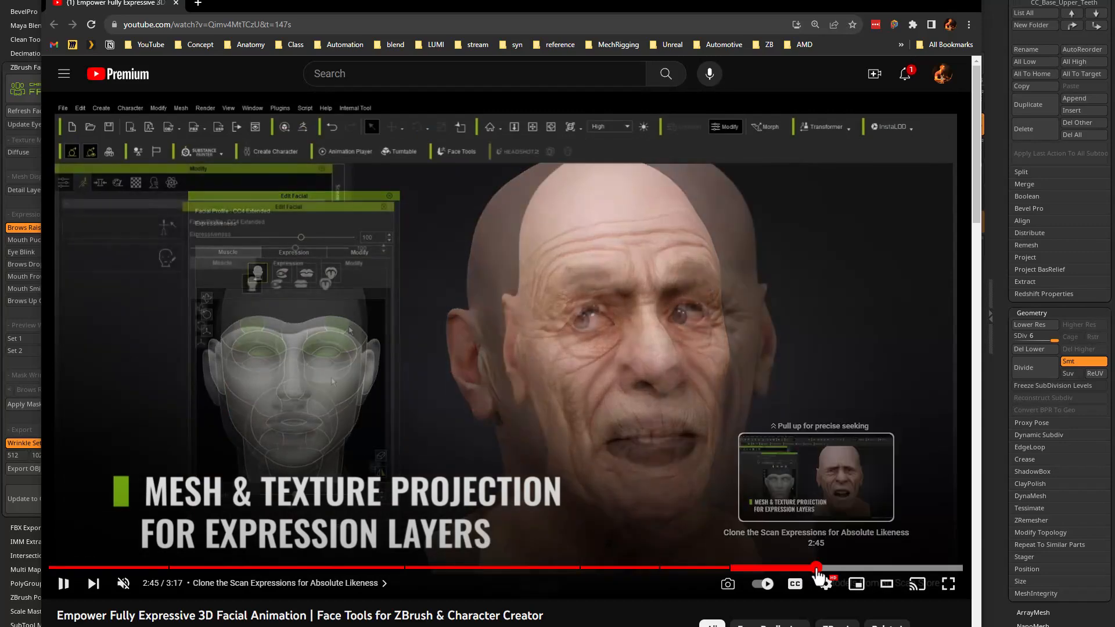
left_click(822, 576)
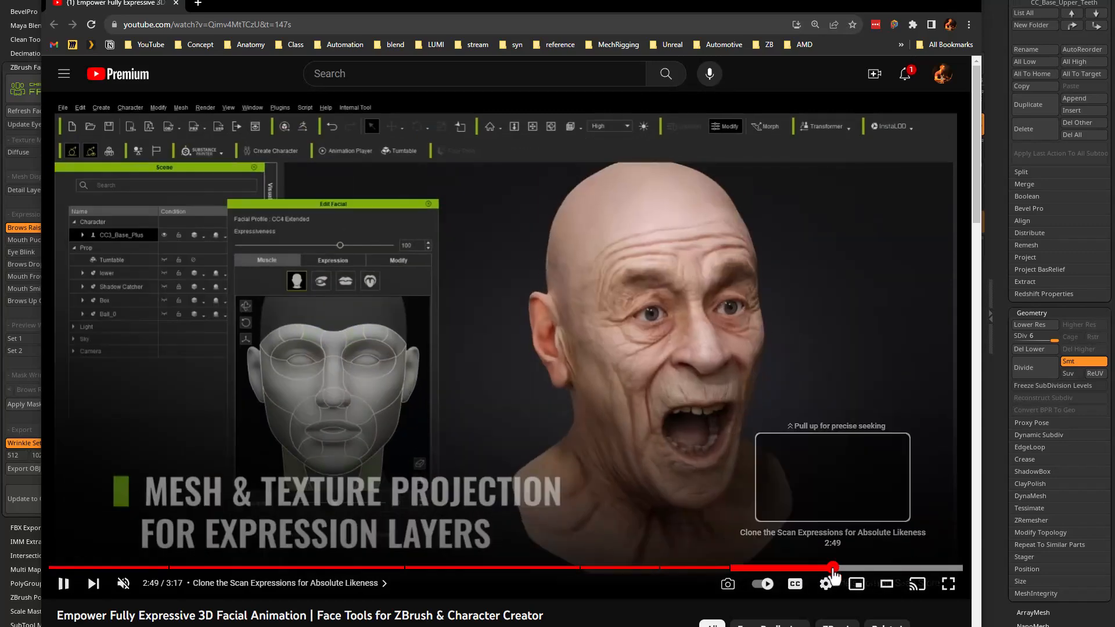
left_click(842, 569)
left_click(807, 569)
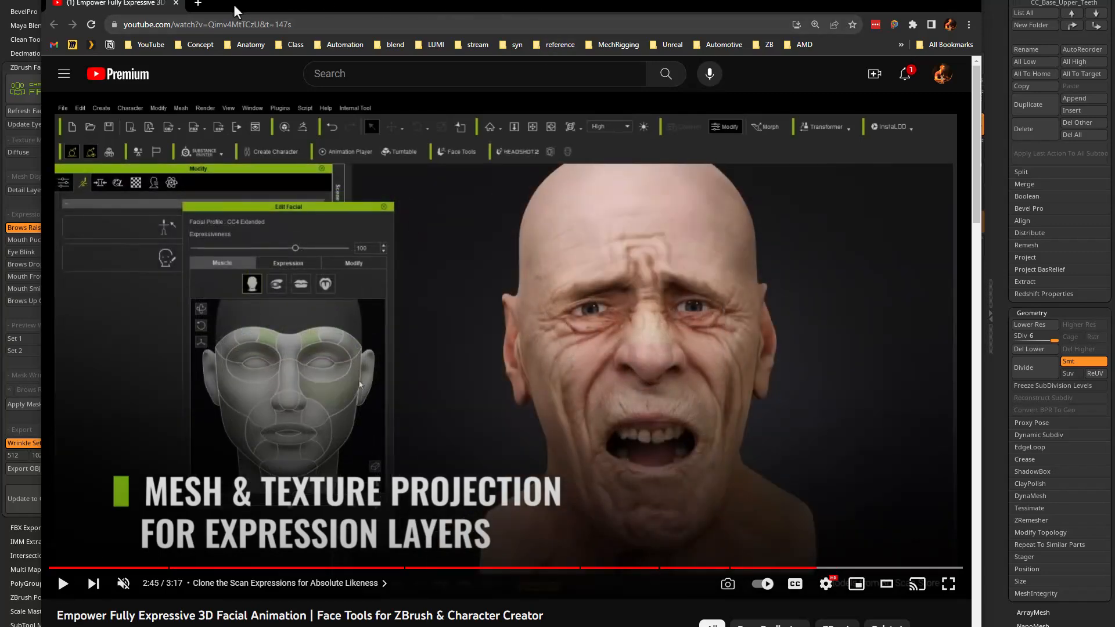
key("alt+Tab")
Return to ZBrush, select the Standard brush, and expand the Mask By Cavity and Mask By Curvature settings.
left_click_drag(801, 193, 448, 398)
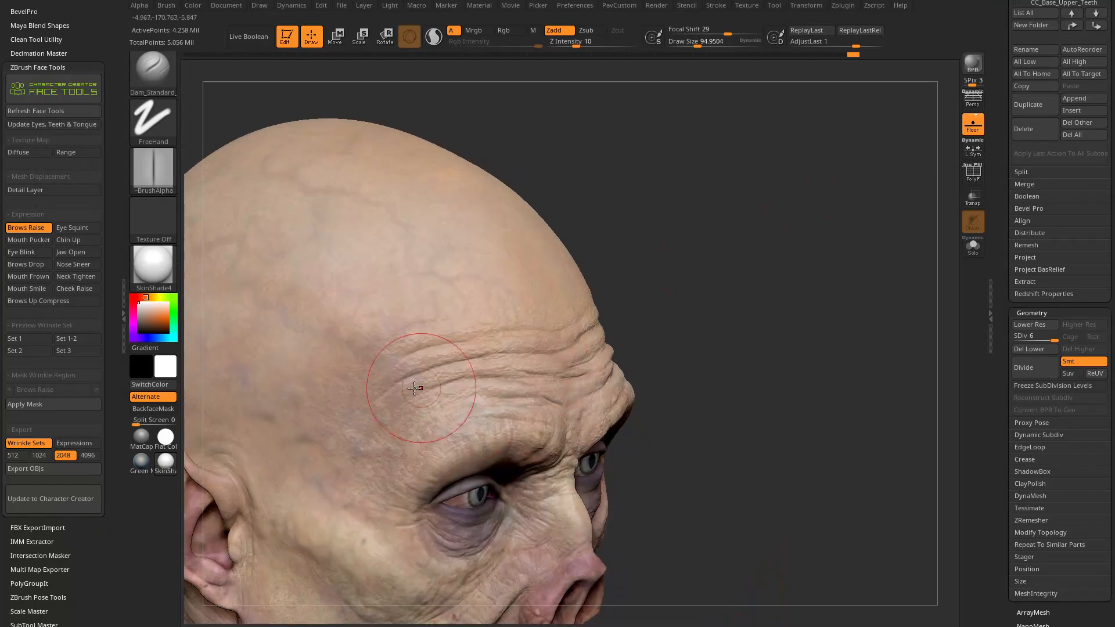
left_click_drag(696, 360, 644, 319)
mouse_move(720, 348)
left_mouse_down()
mouse_move(709, 316)
mouse_move(607, 335)
left_mouse_up()
key("b")
key("s")
key("t")
left_click_drag(998, 314, 1014, 139)
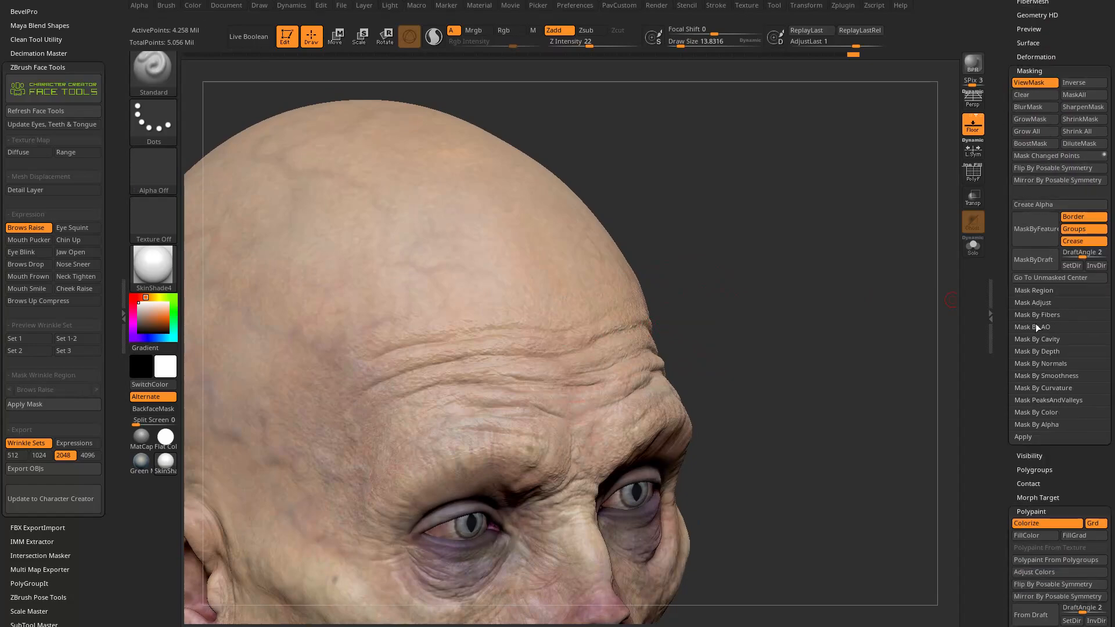
left_click(1035, 339, "shift")
key("shift")
left_click(1036, 425)
left_click(1038, 436)
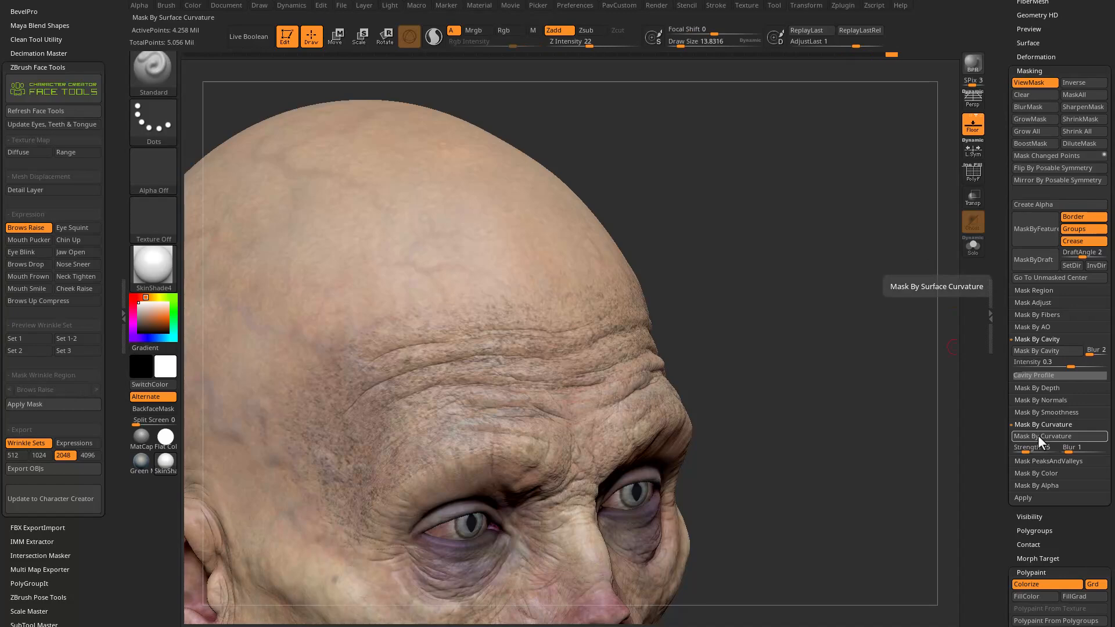
Bend the cavity profile curve upward, mask the head by cavity, and hide the mask display.
left_click(1032, 352)
left_click(1034, 375)
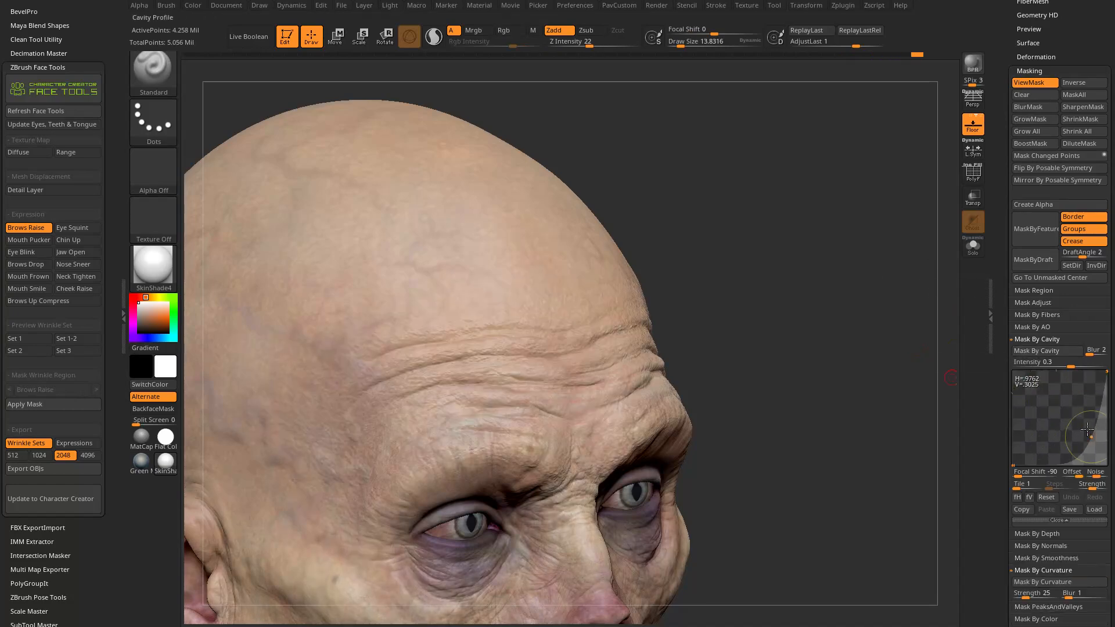
left_click(1046, 352)
left_click(1038, 417)
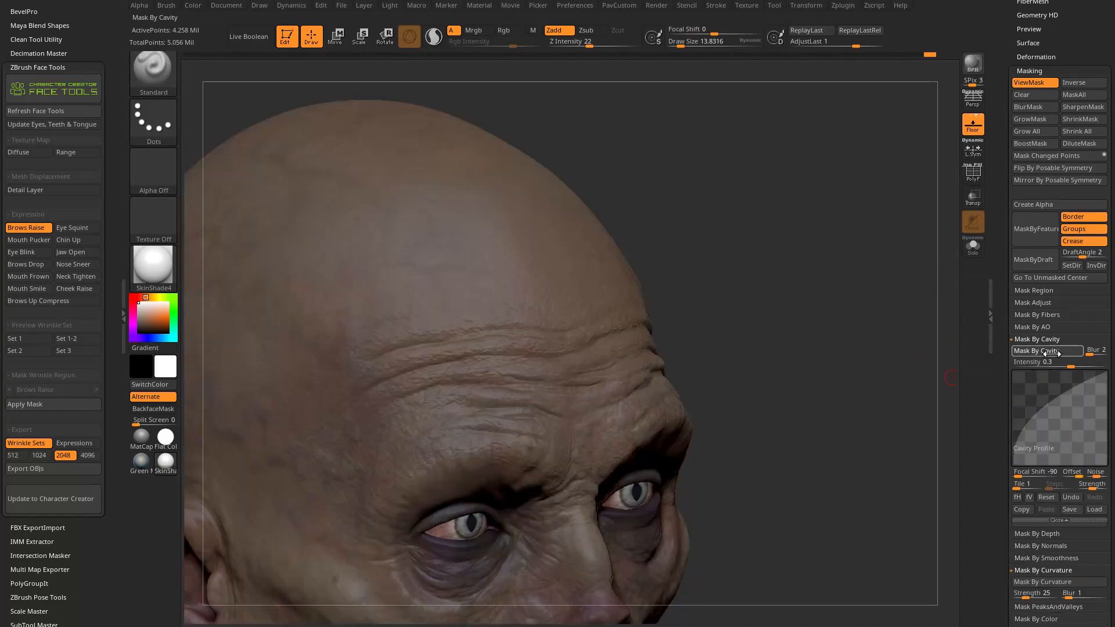
left_click(1047, 352)
key("ctrl+h")
left_click_drag(831, 347, 820, 346)
key("s")
mouse_move(819, 346)
left_mouse_down()
mouse_move(829, 346)
mouse_move(825, 332)
left_mouse_up()
key("s")
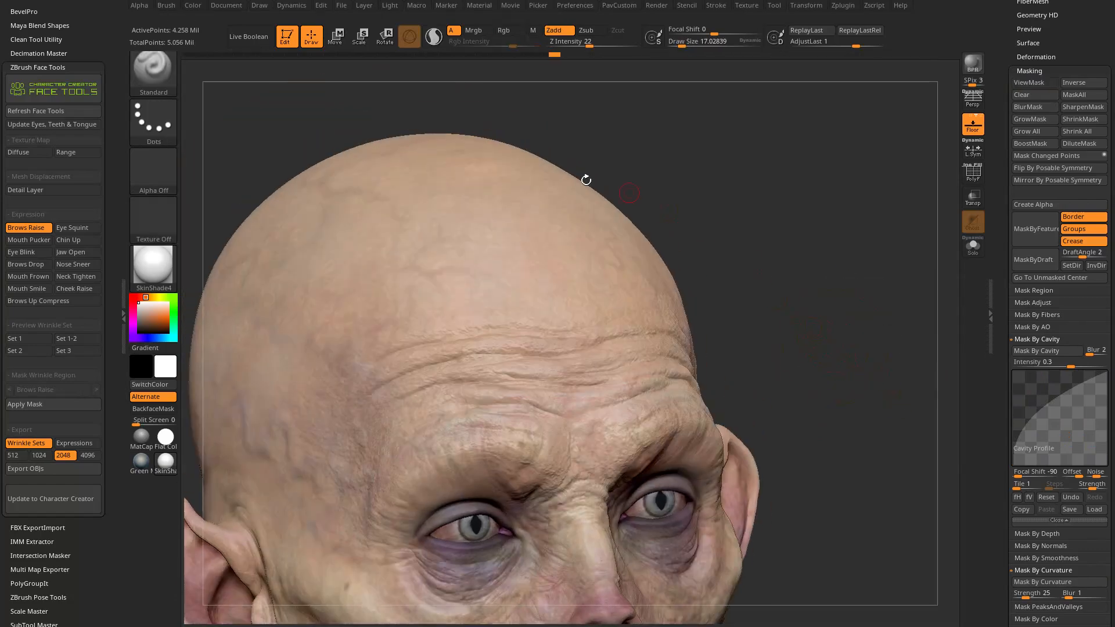
key("b")
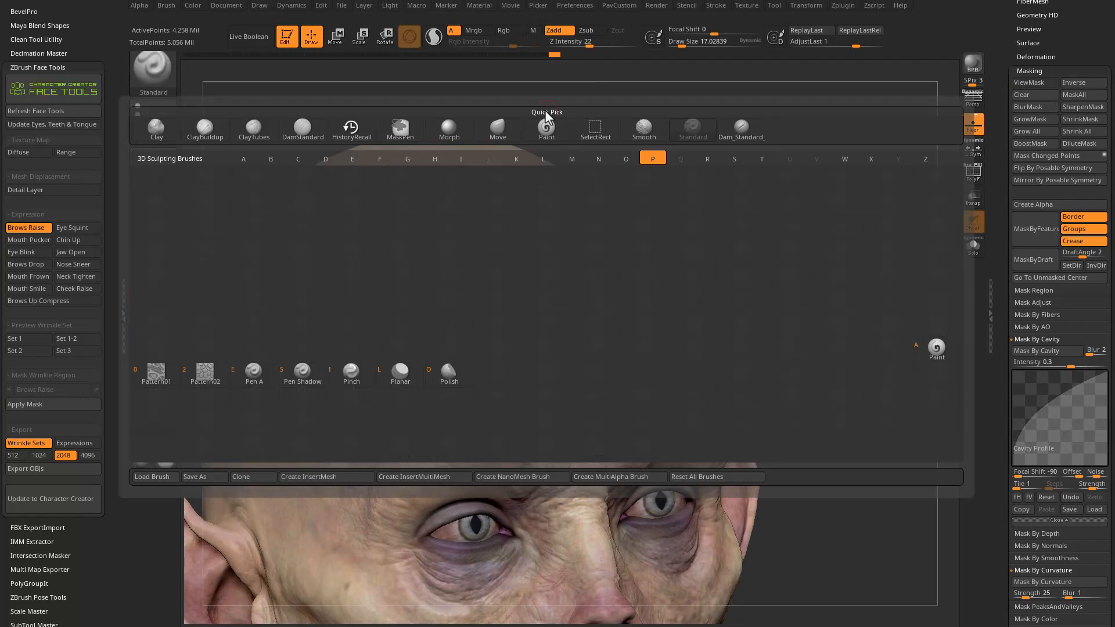
key("p")
key("a")
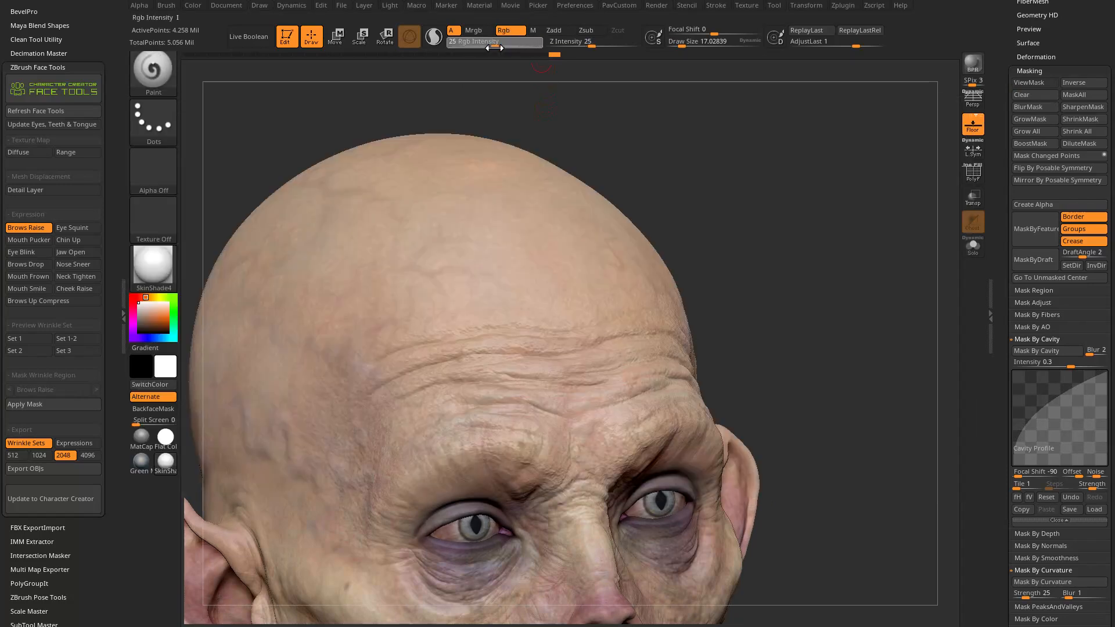
left_click_drag(502, 45, 504, 45)
left_click_drag(746, 187, 729, 167)
Select the Standard brush with Rgb enabled and set its Rgb Intensity to 48.
key("b")
key("s")
key("t")
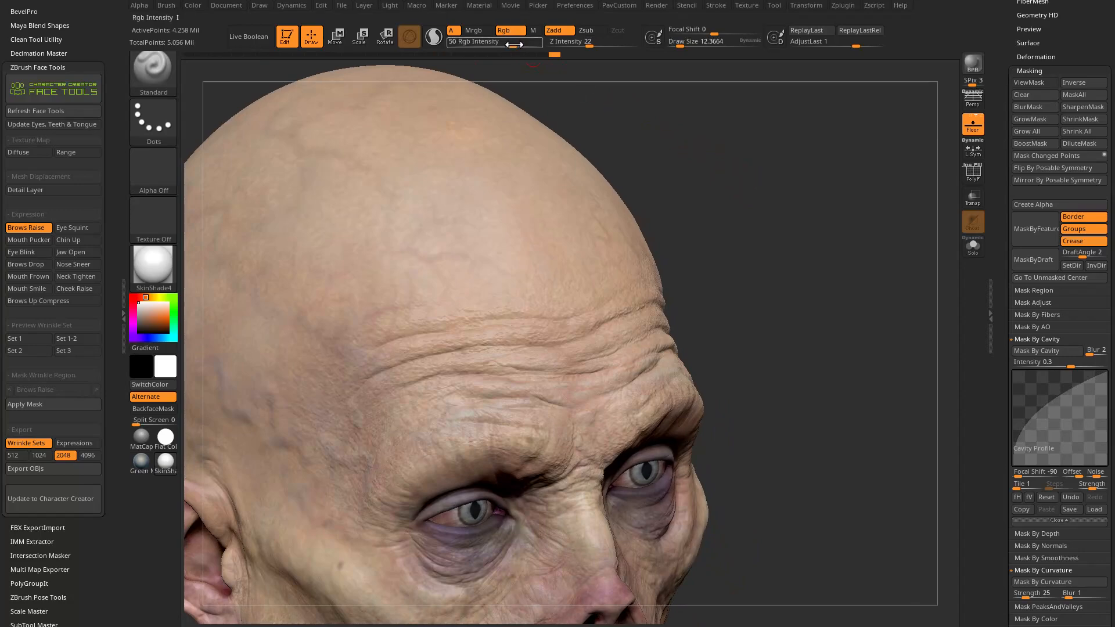
left_click_drag(502, 46, 511, 46)
right_click_drag(540, 191, 557, 212)
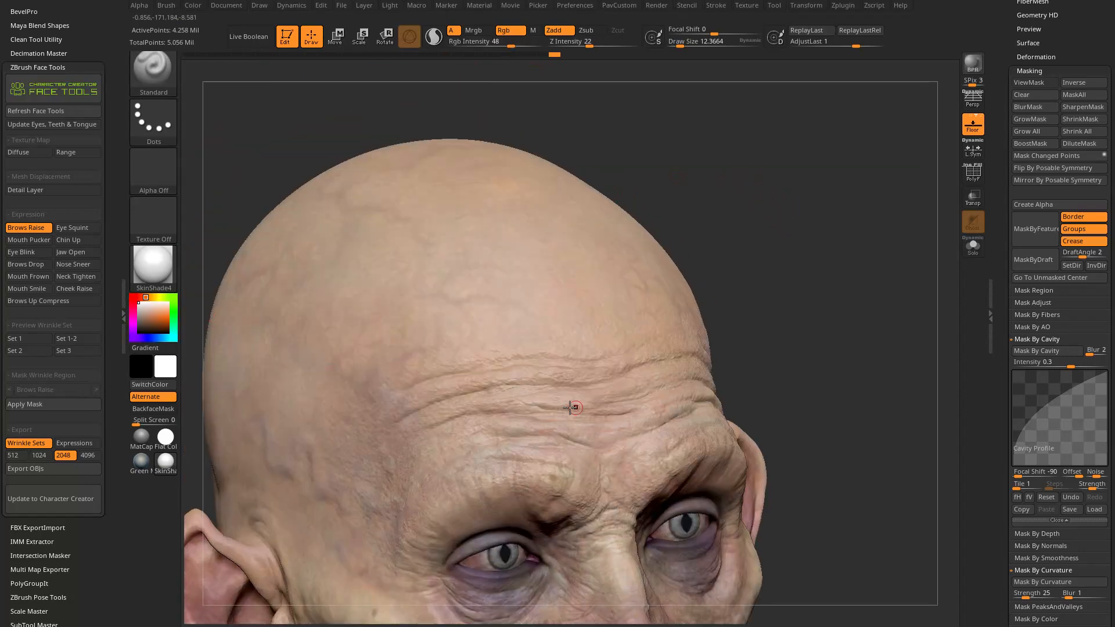
Choose a reddish-brown paint colour, enlarge the draw size to about 27, and turn off Zadd.
left_click(141, 295)
right_click_drag(697, 221, 466, 386)
left_click_drag(443, 386, 435, 389)
key("s")
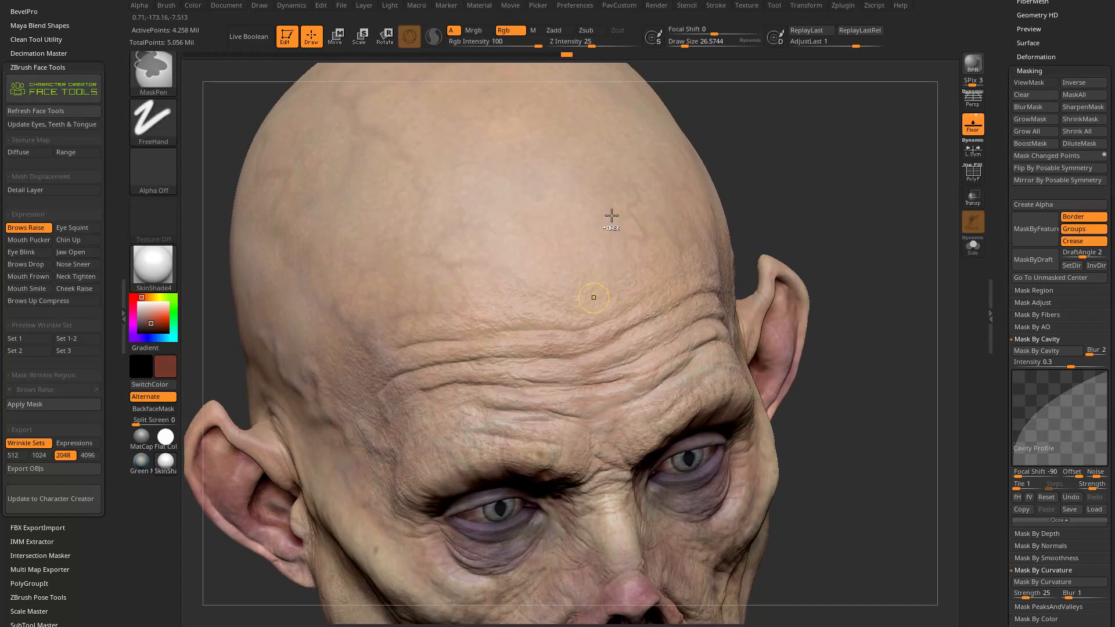
left_click(563, 32)
Paint the reddish-brown colour into the wrinkle creases across both sides of the forehead.
right_click_drag(667, 145, 539, 336)
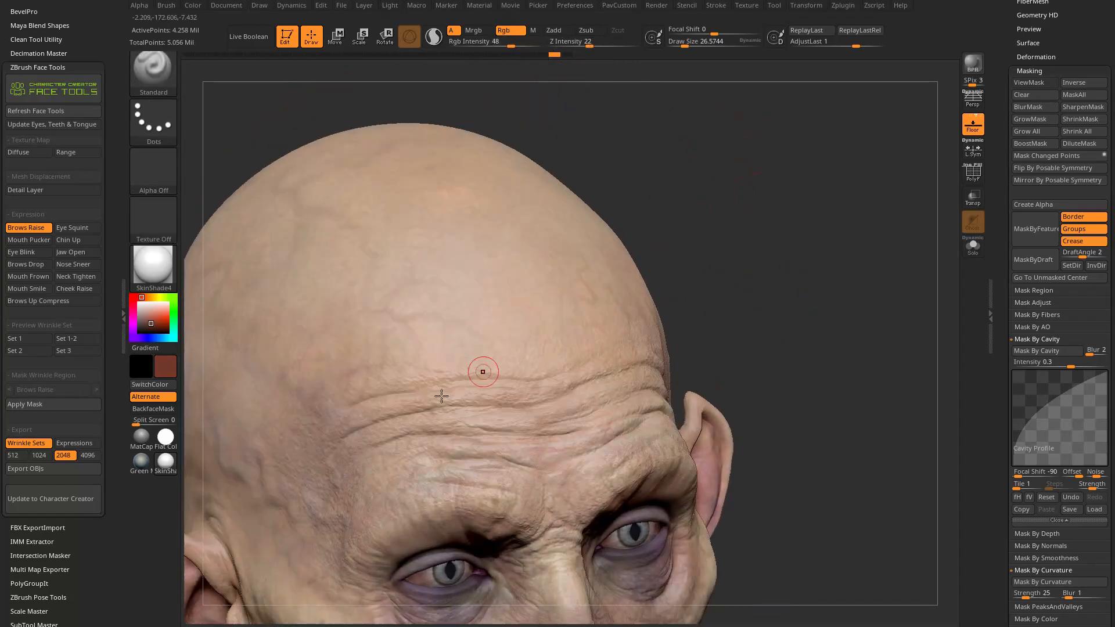
right_click_drag(712, 356, 440, 431)
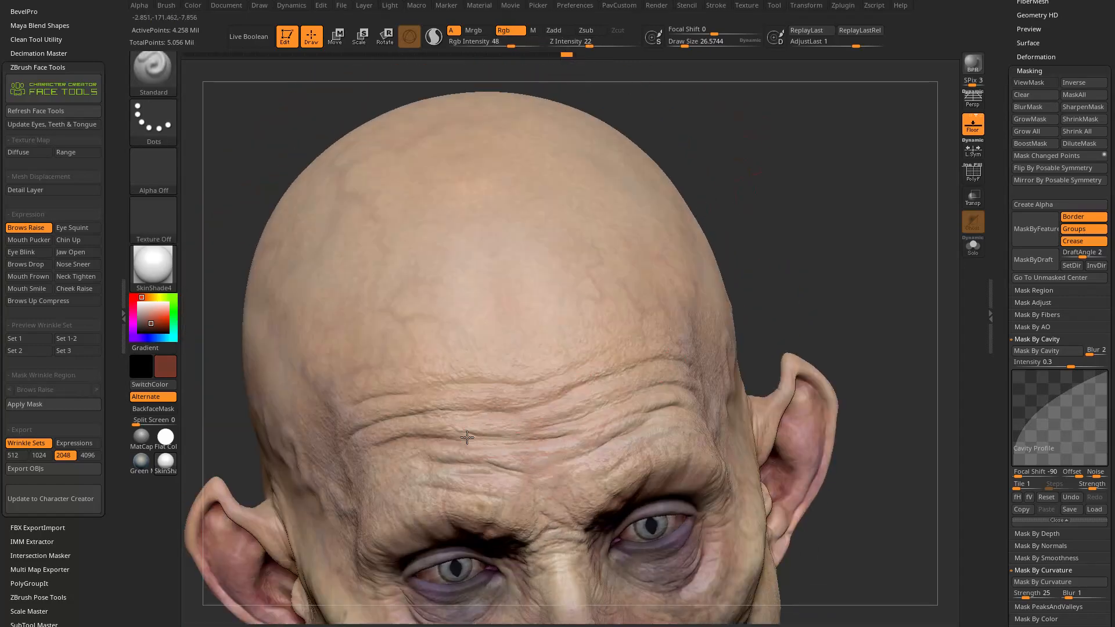
right_click_drag(786, 308, 561, 422)
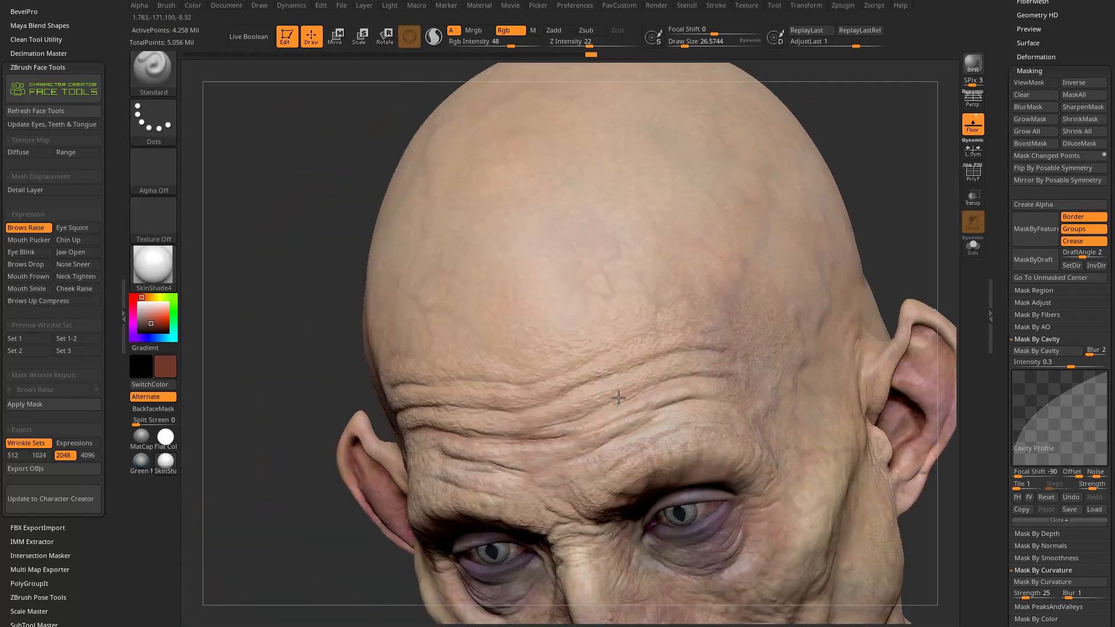
right_click_drag(737, 371, 699, 405)
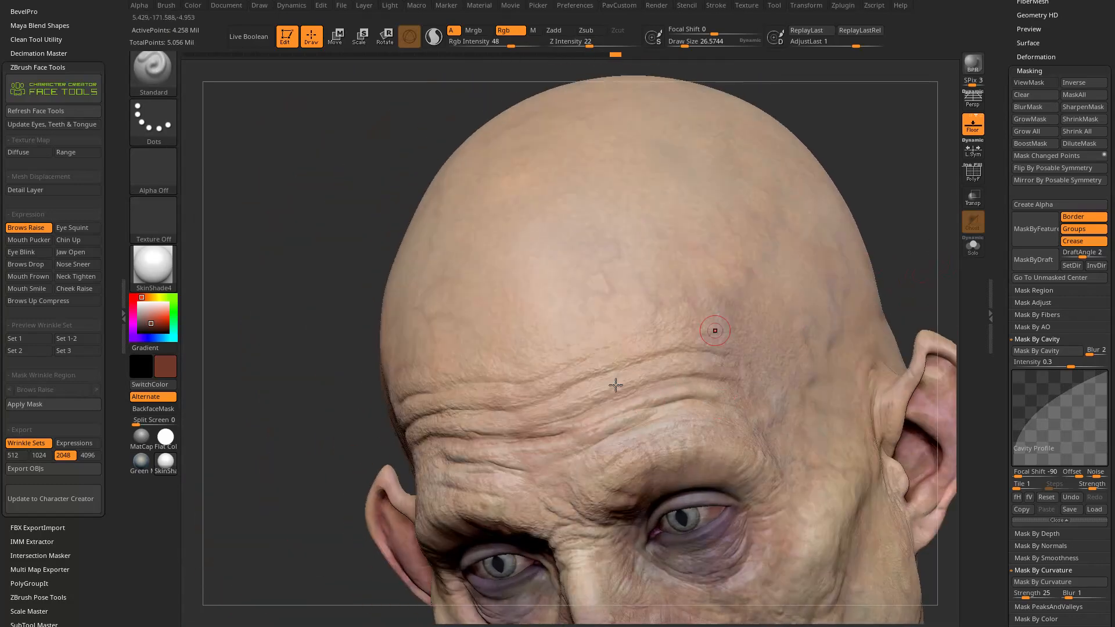
right_click_drag(919, 225, 486, 446)
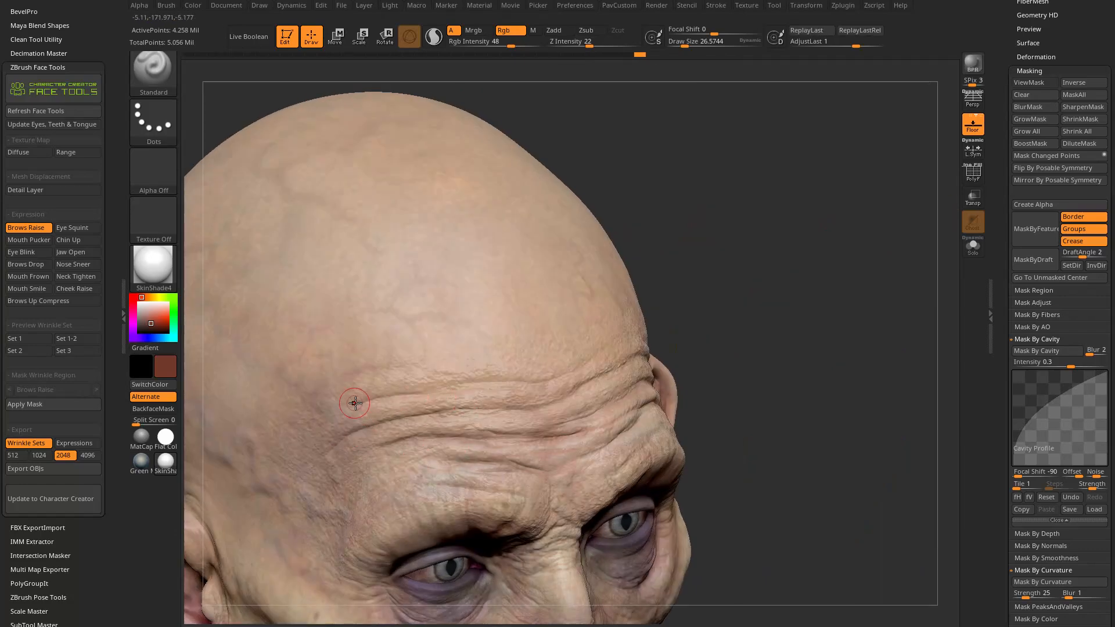
right_click_drag(415, 389, 703, 321)
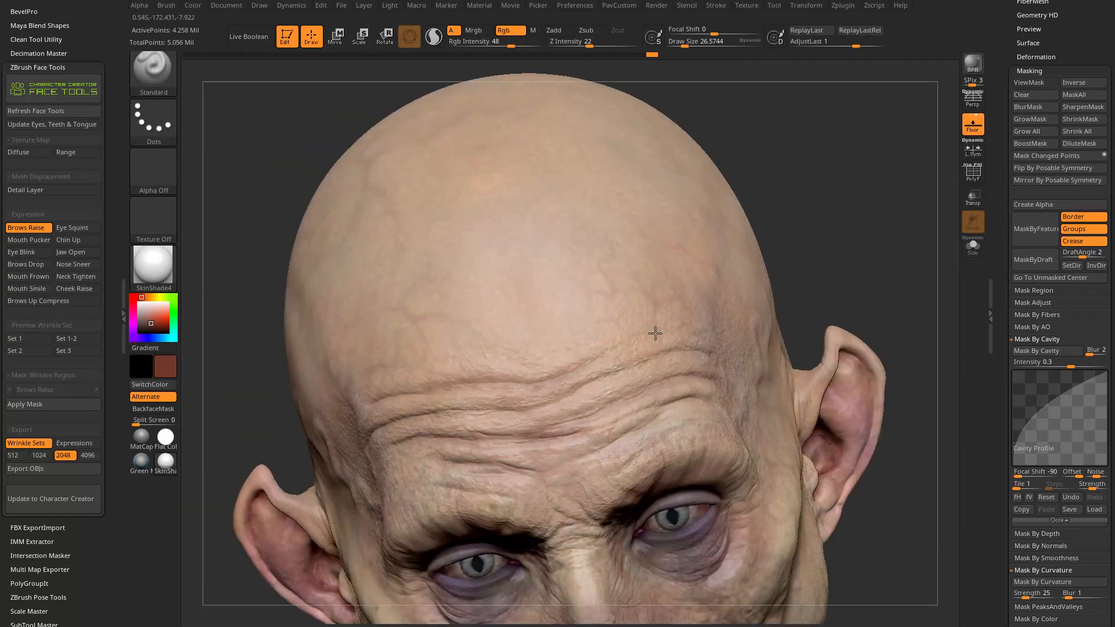
right_click_drag(615, 349, 643, 364)
right_click_drag(856, 309, 547, 410)
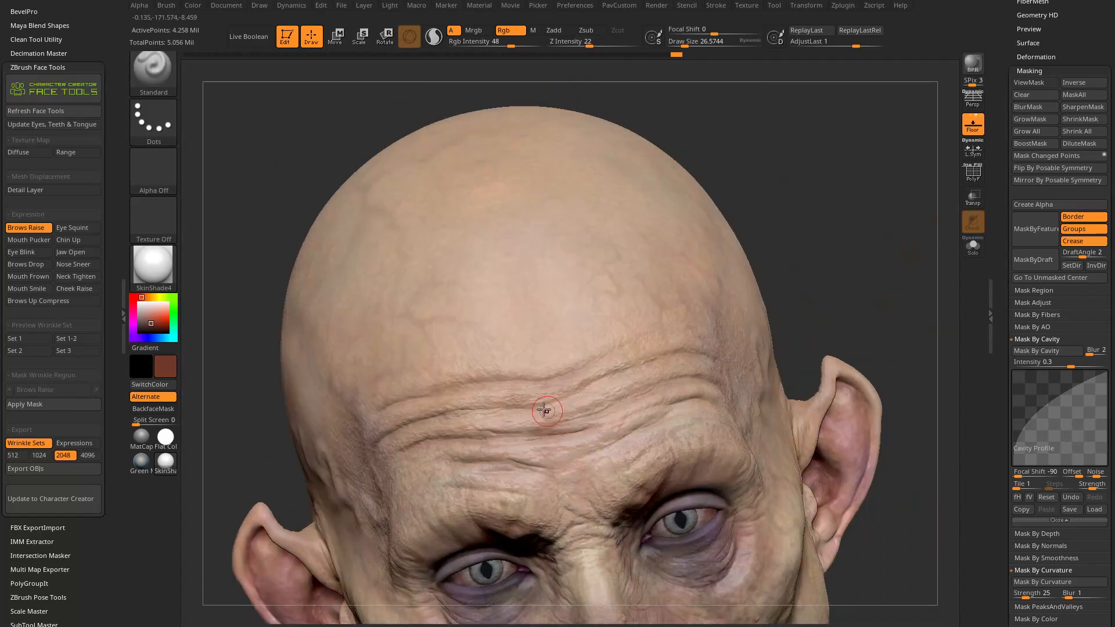
mouse_move(701, 316)
right_mouse_down()
mouse_move(786, 256)
mouse_move(773, 246)
right_mouse_up()
Reduce the draw size to about 7.4, raise Rgb Intensity to 76, and choose a darker red paint colour.
key("s")
key("s")
left_click(788, 256)
left_click_drag(676, 45, 676, 45)
right_click_drag(639, 113, 597, 103)
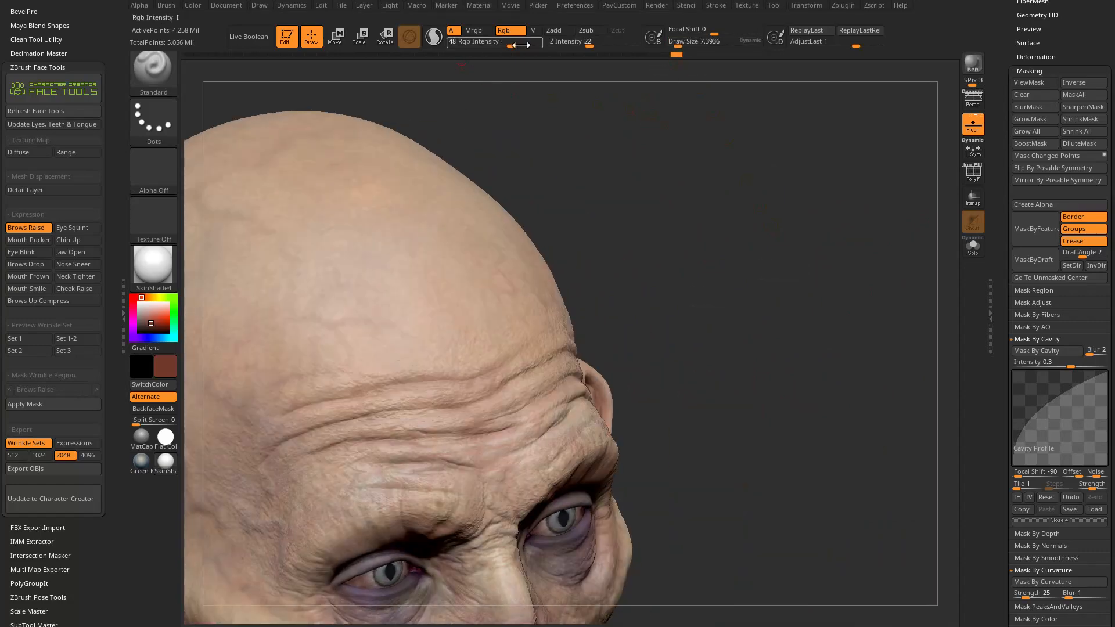
right_click_drag(628, 157, 698, 147)
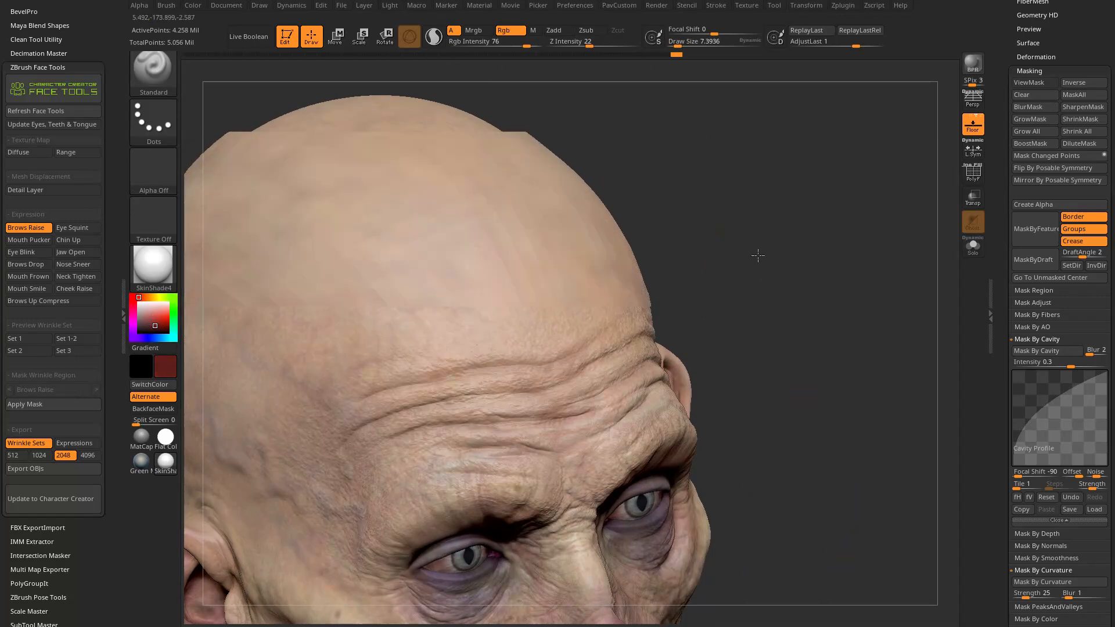
Paint a thin dark-red line along a forehead crease and switch the material to Flat Color to inspect the polypaint.
right_click_drag(759, 251, 368, 426)
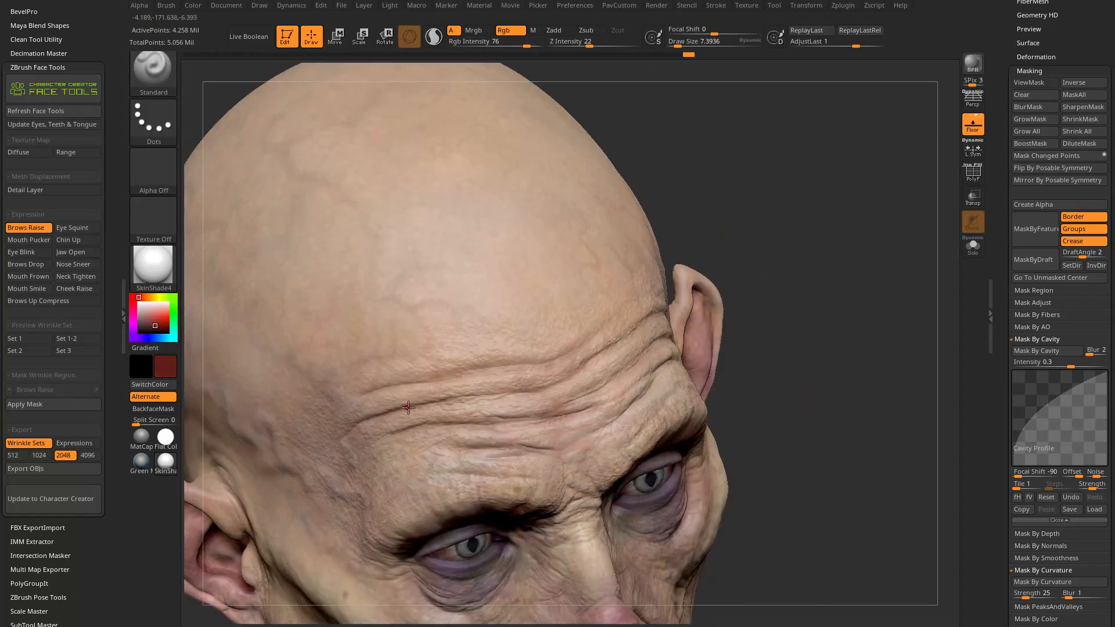
right_click_drag(682, 327, 353, 329)
left_click(150, 266)
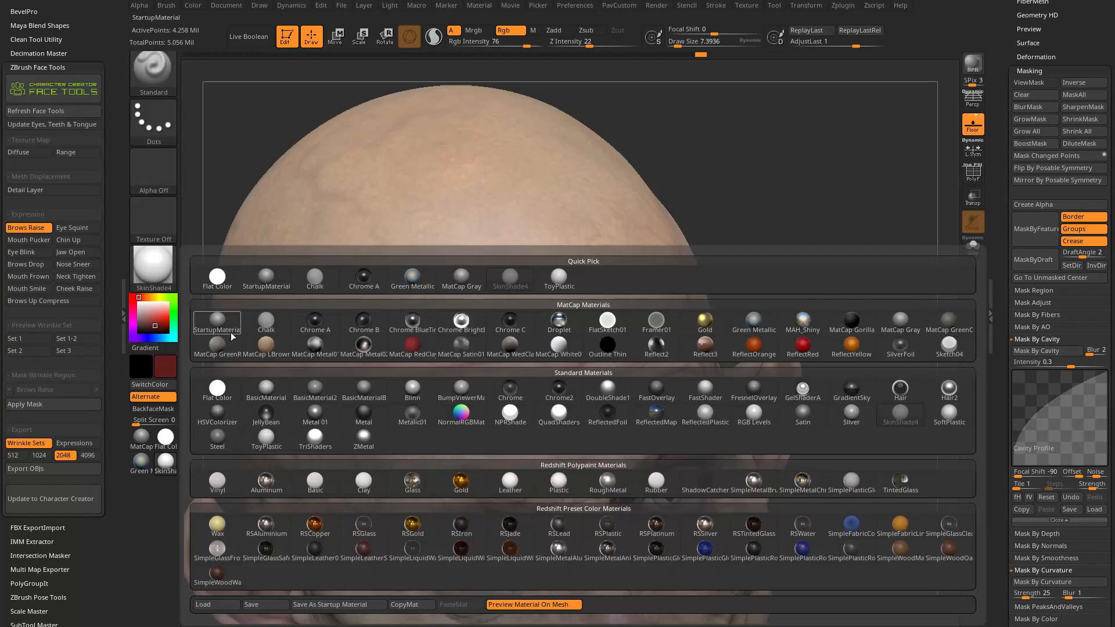
left_click(222, 384)
right_click_drag(820, 282, 820, 250)
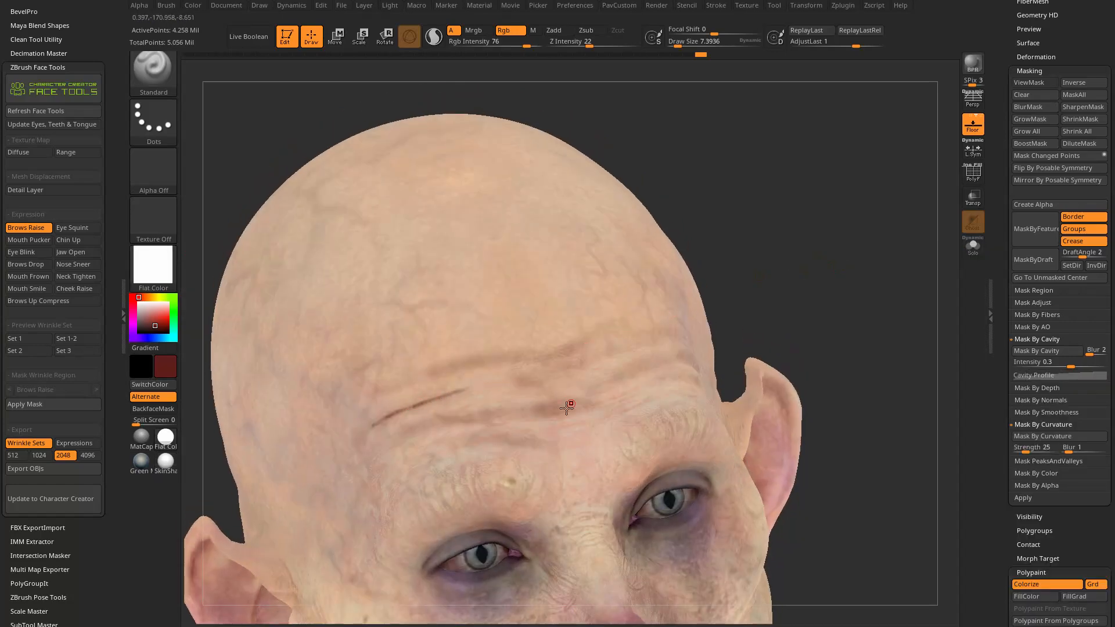
right_click_drag(590, 363, 618, 401)
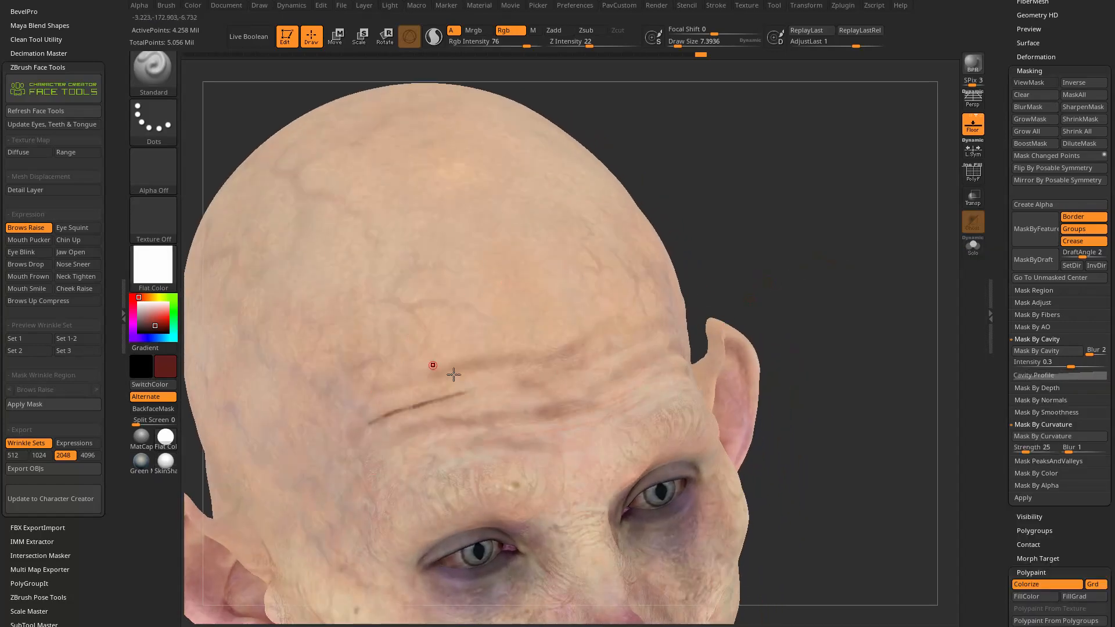
Undo the thin dark-red loop painted below the forehead crease and switch the material back to SkinShade4.
right_click_drag(405, 368, 726, 301)
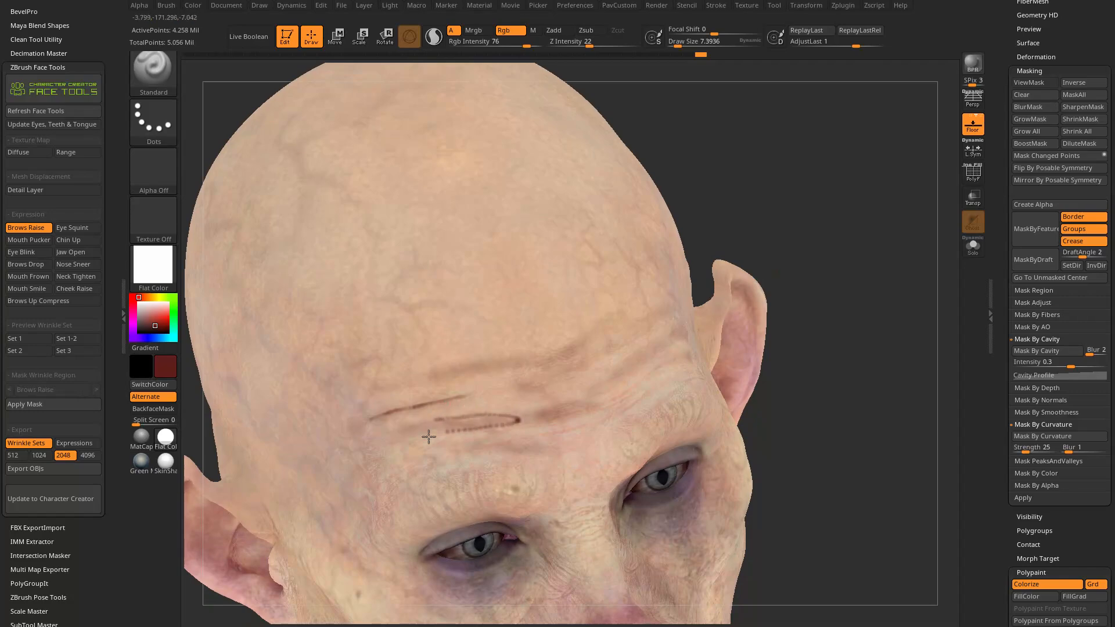
key("ctrl+z")
left_click(173, 282)
left_click(169, 441)
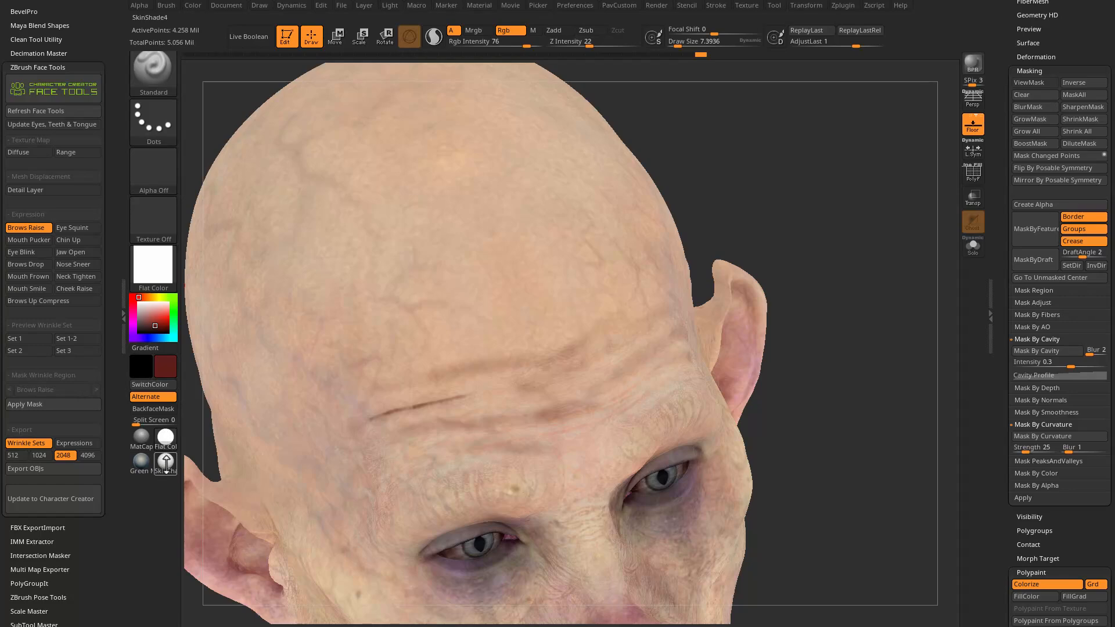
left_click(165, 462)
Examine the painted forehead wrinkles under SkinShade4 from several angles and enlarge the draw size to about 36.
right_click_drag(837, 254, 457, 396)
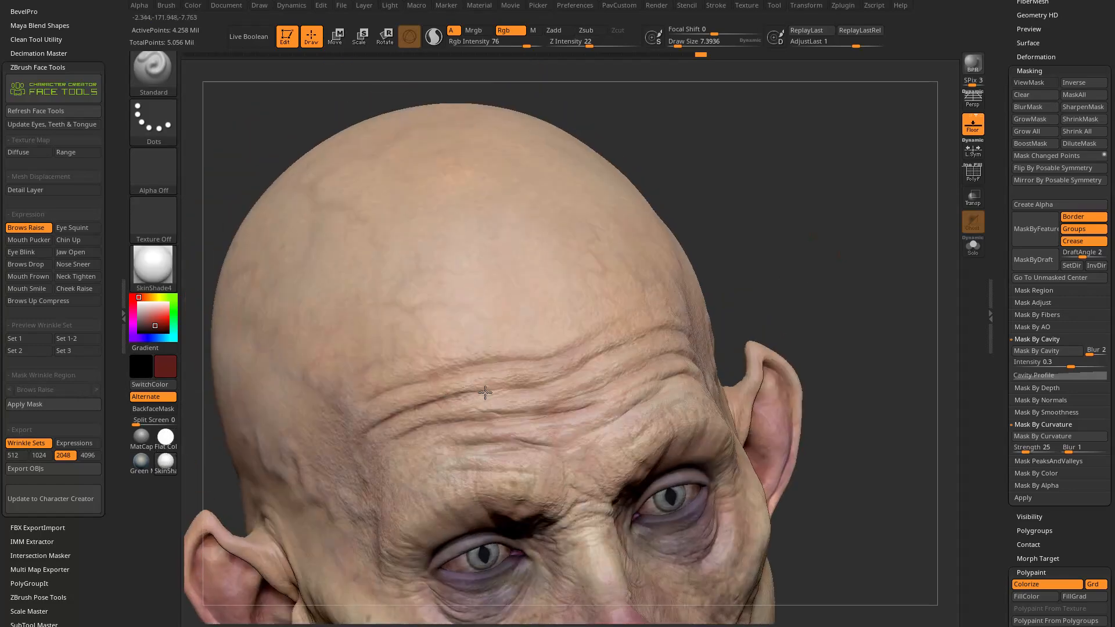
right_click_drag(629, 328, 516, 388)
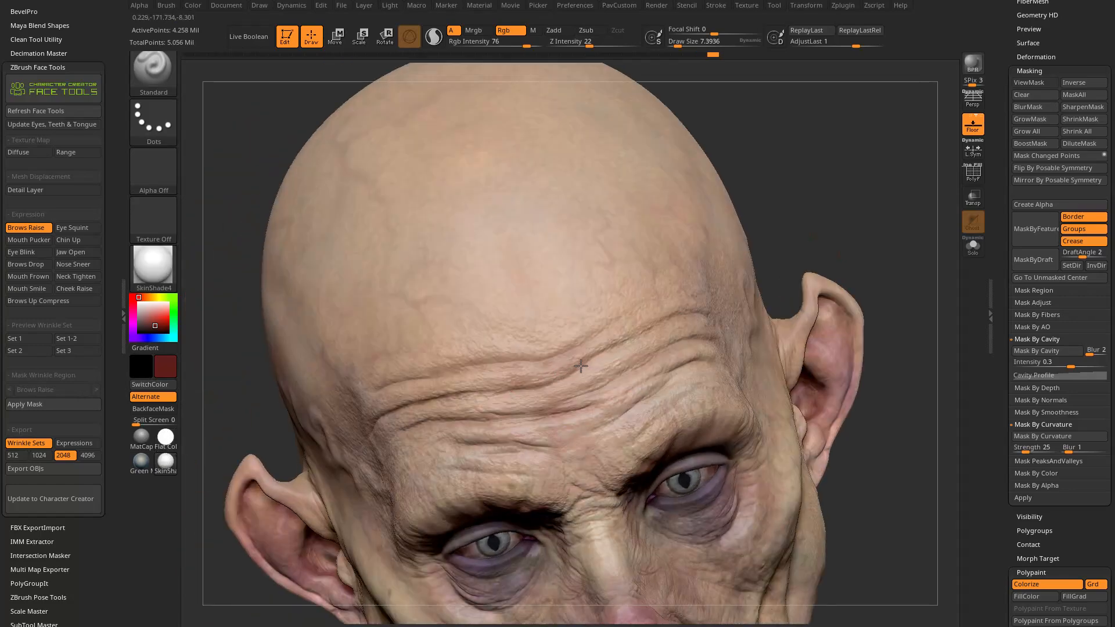
right_click_drag(579, 367, 732, 273)
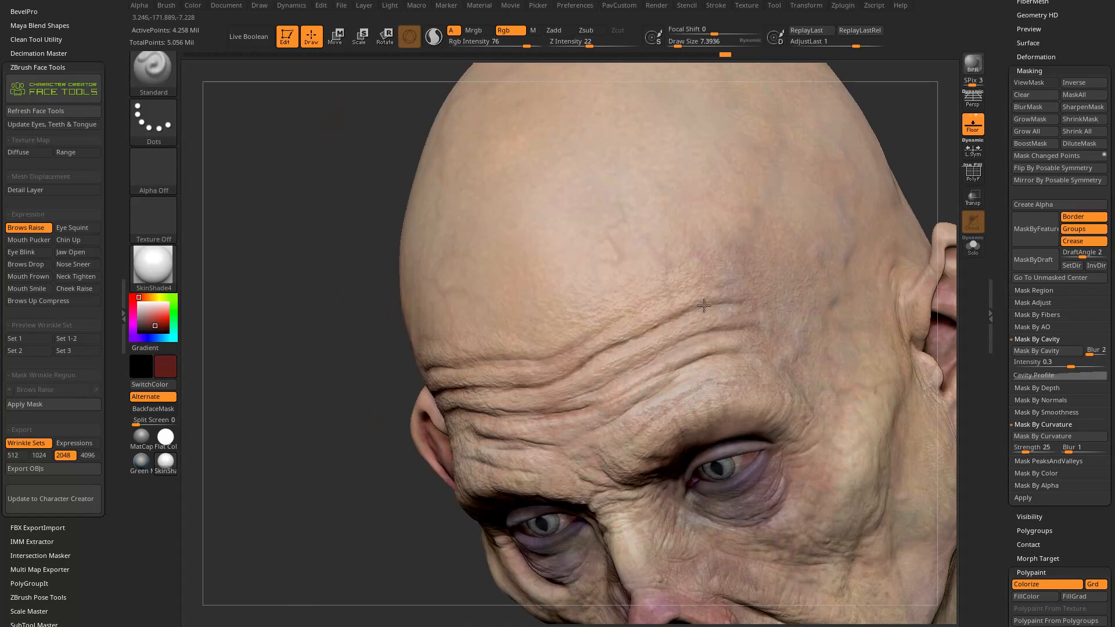
mouse_move(370, 507)
right_mouse_down()
mouse_move(828, 274)
mouse_move(829, 241)
mouse_move(819, 271)
mouse_move(841, 274)
right_mouse_up()
key("s")
left_click_drag(839, 274, 824, 273)
right_click_drag(825, 274, 644, 345)
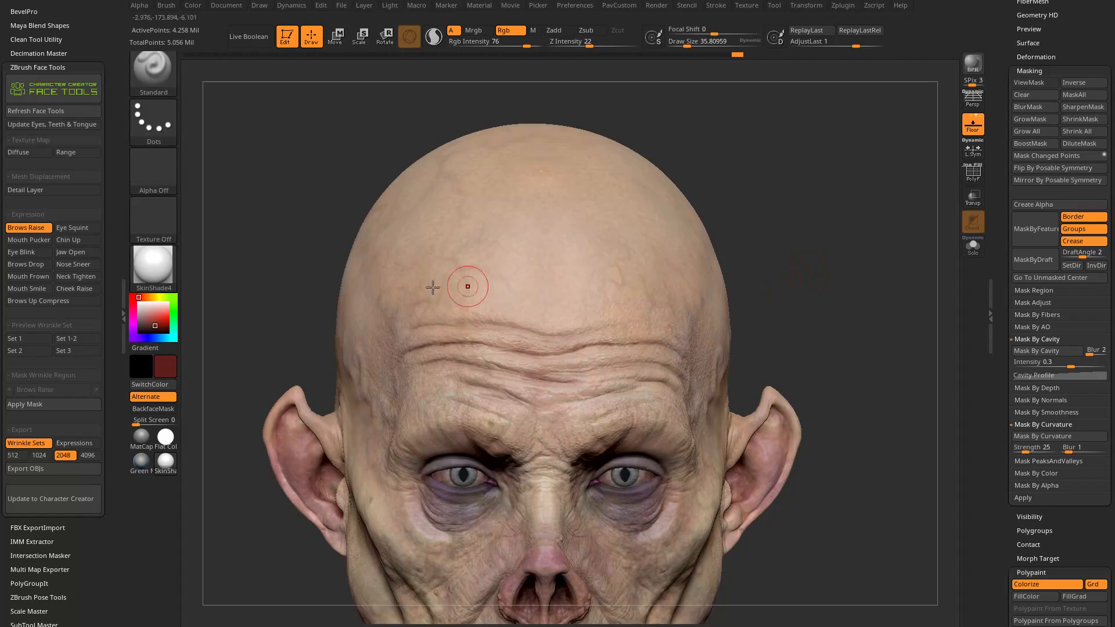
Apply the Brows Raise wrinkle region mask and paint two dark-red dots on the forehead with a draw size of about 12.4.
left_click(42, 405)
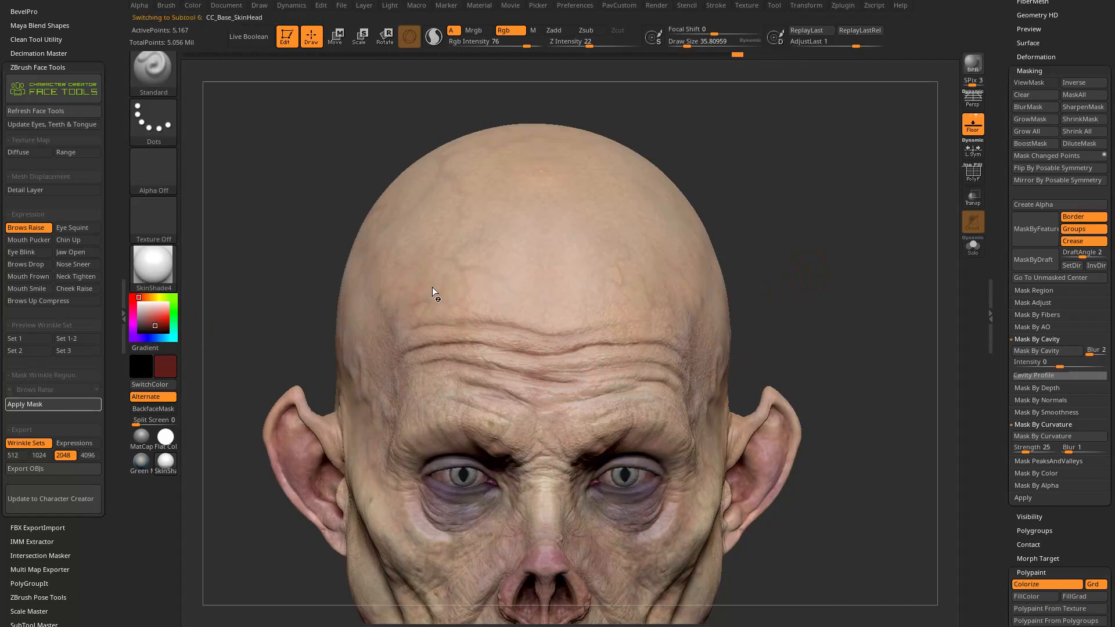
right_click_drag(412, 336, 821, 281)
mouse_move(795, 308)
left_mouse_down()
mouse_move(760, 293)
mouse_move(797, 284)
left_mouse_up()
key("s")
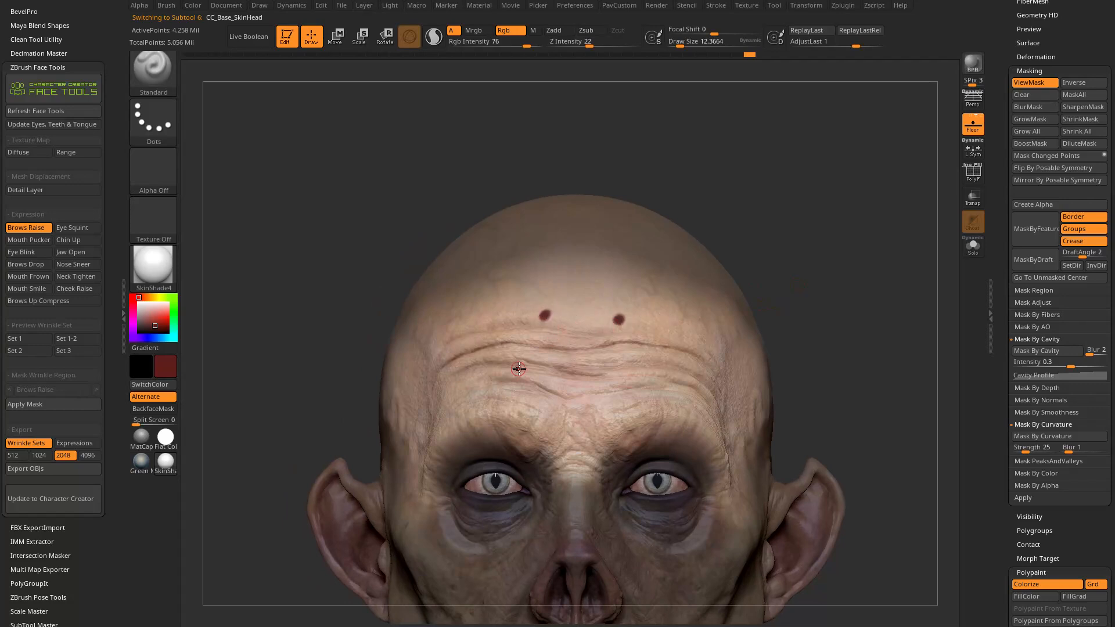
right_click_drag(825, 319, 534, 384)
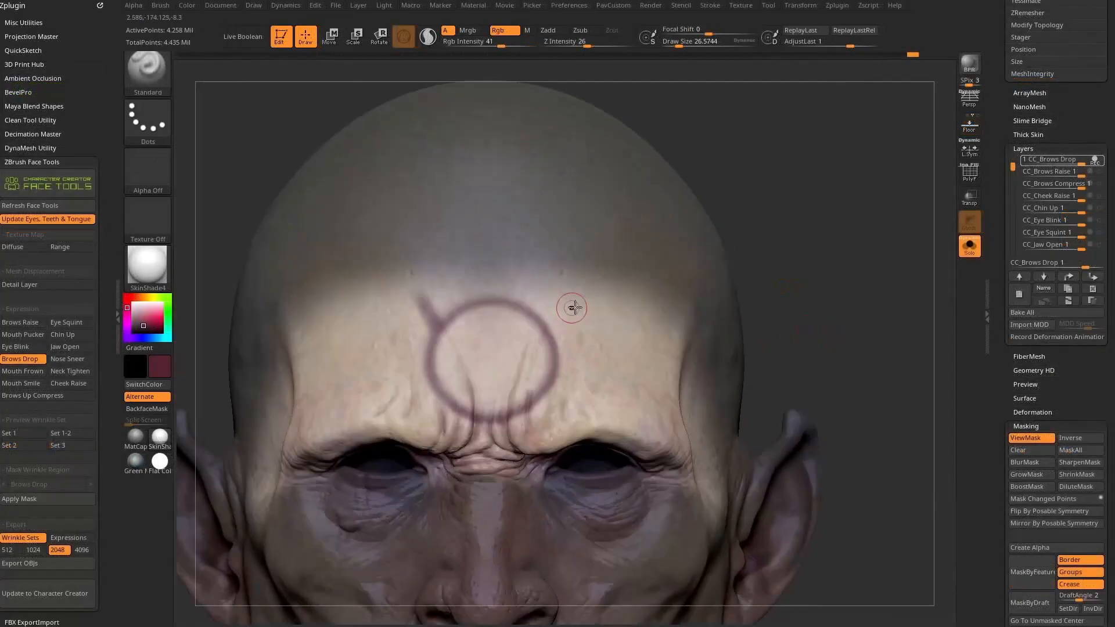
Paint test lines in the unmasked forehead area, including a dark-red smile below the two dots.
left_click_drag(570, 306, 557, 348)
left_click_drag(441, 429, 447, 470)
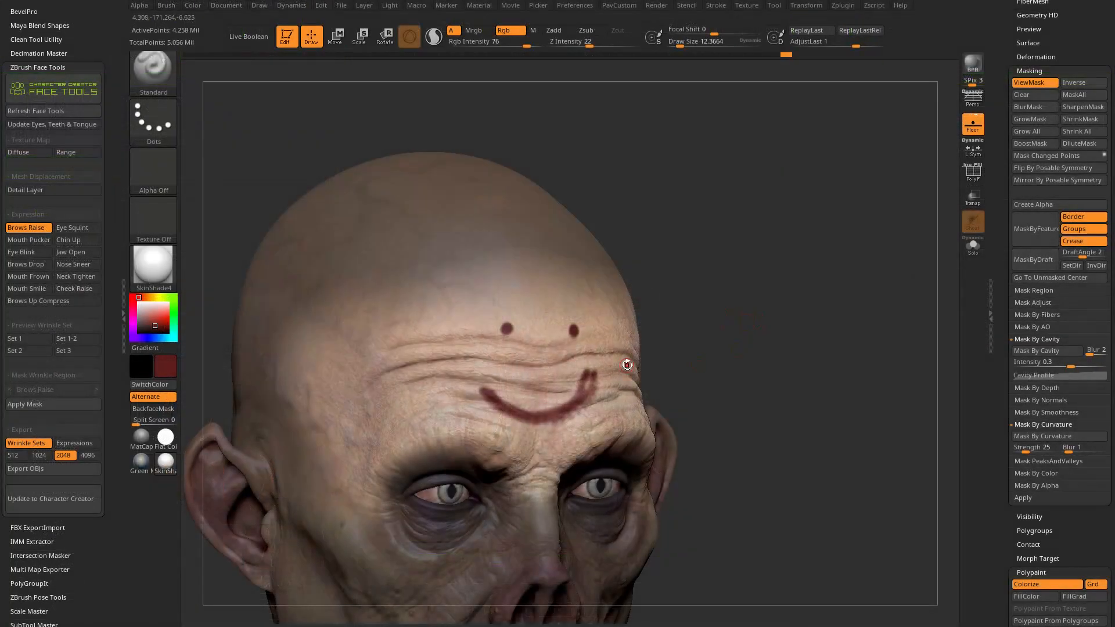
left_click_drag(776, 291, 749, 278, "shift")
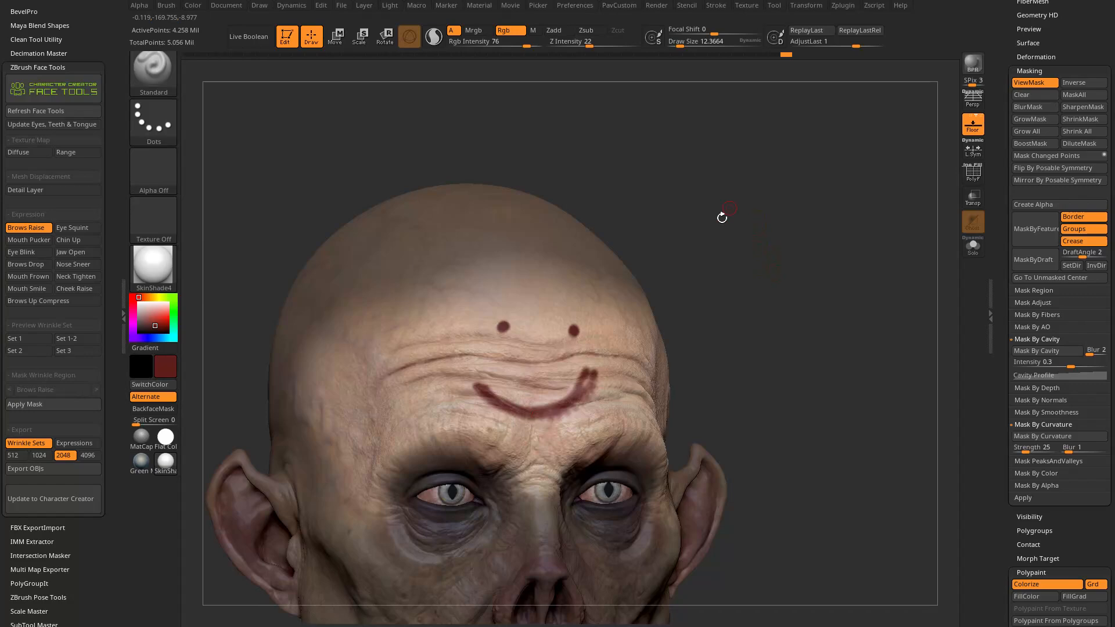
Undo the smiley paint on the forehead and clear the mask from the head.
key("ctrl")
key("ctrl+z")
mouse_move(775, 247)
left_mouse_down()
mouse_move(802, 281)
mouse_move(791, 294)
mouse_move(717, 321)
mouse_move(744, 231)
mouse_move(746, 280)
left_mouse_up()
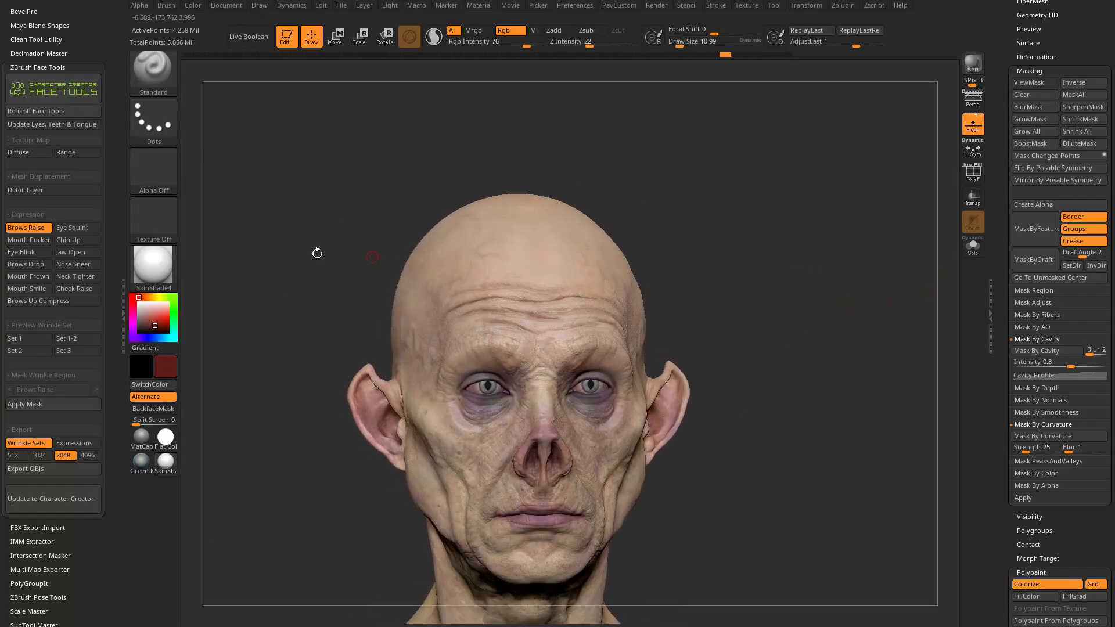
Turn off Brows Raise, activate the Jaw Open expression, set the draw size to about 31, and apply the Jaw Open wrinkle region mask.
left_click(29, 228)
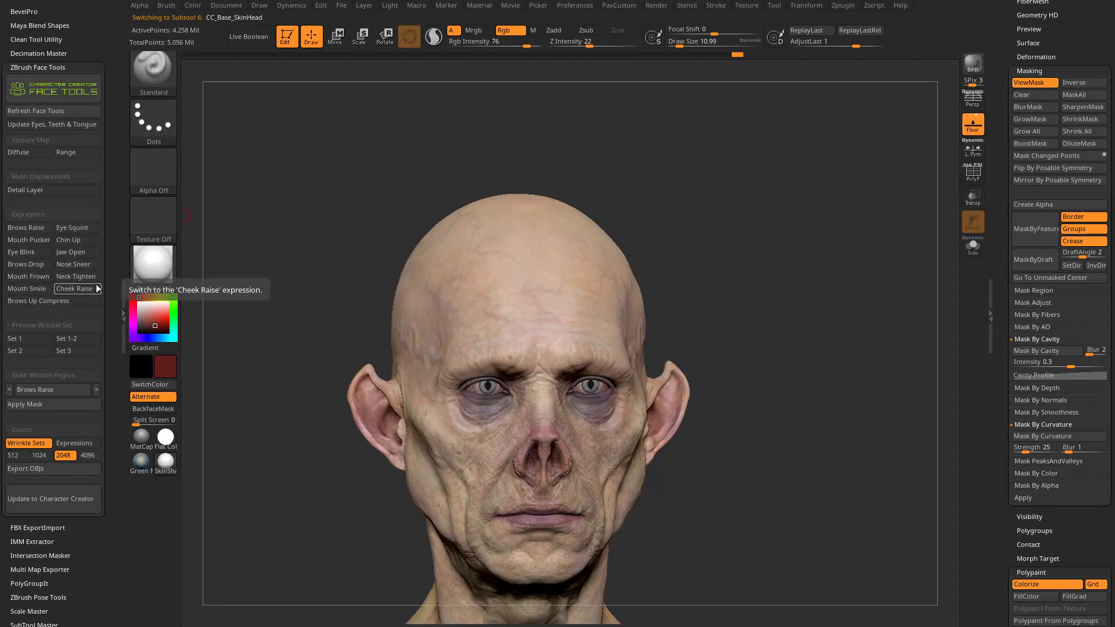
left_click(72, 254)
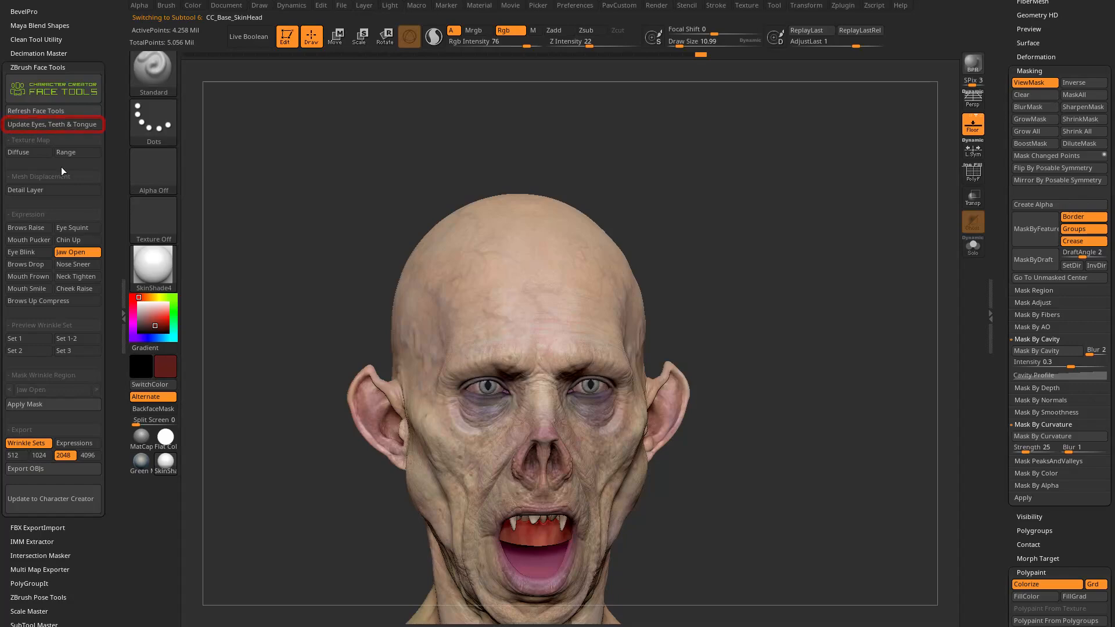
mouse_move(767, 298)
left_mouse_down()
mouse_move(786, 361)
mouse_move(796, 254)
mouse_move(751, 304)
left_mouse_up()
key("s")
mouse_move(775, 285)
left_mouse_down("alt")
mouse_move(784, 333)
mouse_move(702, 330)
left_mouse_up("alt")
left_click(44, 406)
Examine the unmasked Jaw Open region along the jaw and neck on both sides of the head.
left_click_drag(805, 360, 377, 235)
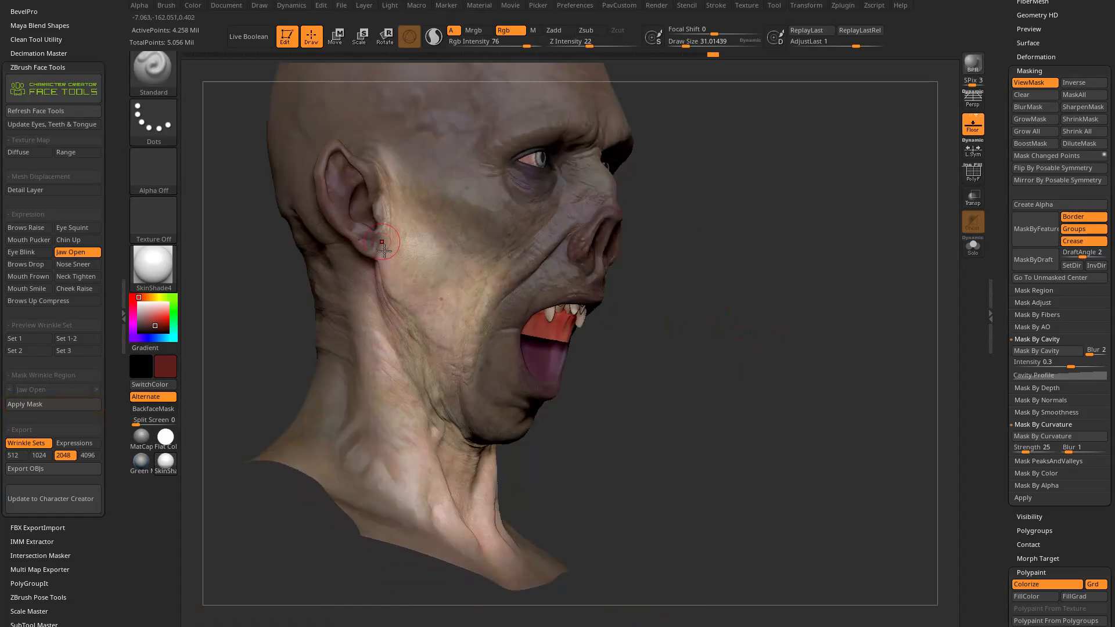
right_click_drag(422, 475, 548, 414)
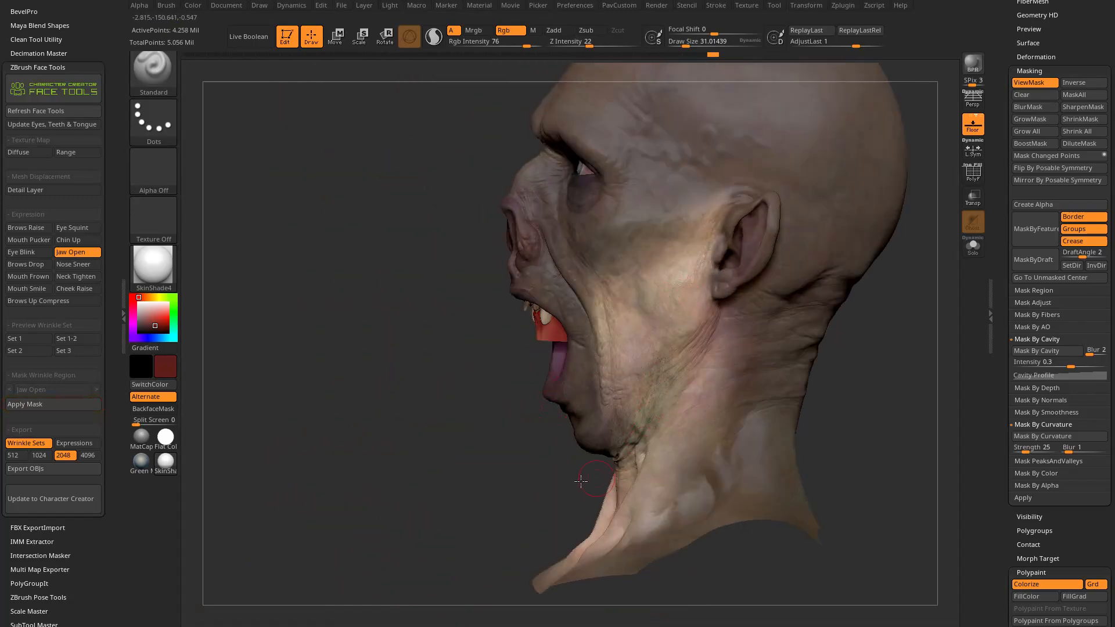
right_click_drag(611, 473, 577, 468)
right_click_drag(651, 361, 762, 433)
Remove the mask shading from the head and lower the mesh to subdivision level 1.
key("ctrl+h")
right_click_drag(845, 361, 858, 393, "ctrl")
left_click_drag(1005, 165, 1000, 427)
left_click(1014, 361)
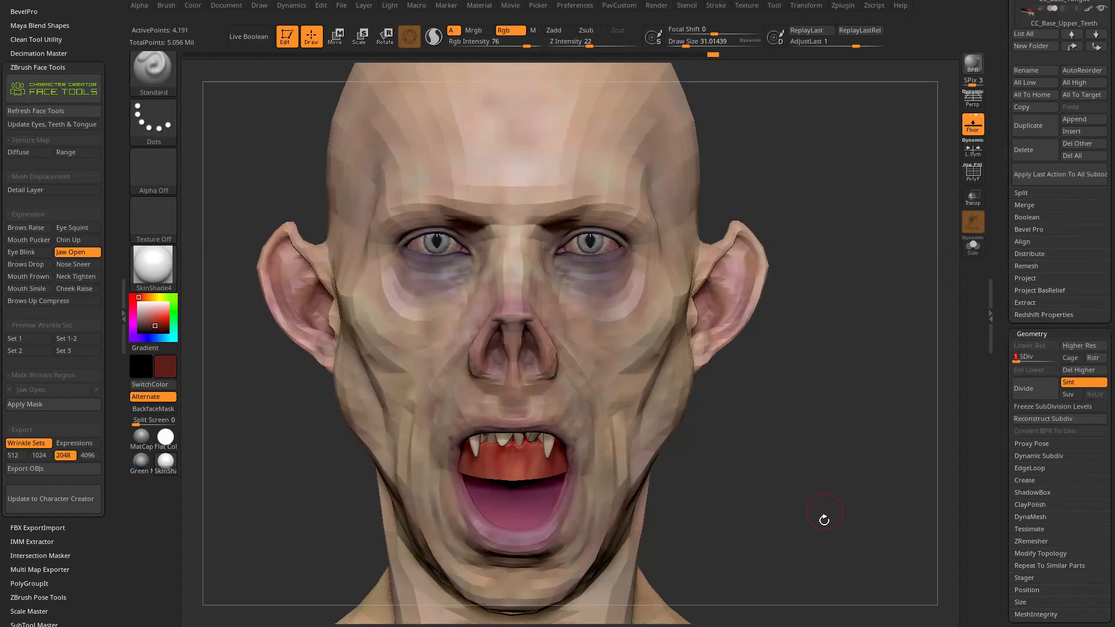
mouse_move(794, 451)
right_mouse_down("ctrl")
mouse_move(836, 385)
mouse_move(828, 323)
right_mouse_up("ctrl")
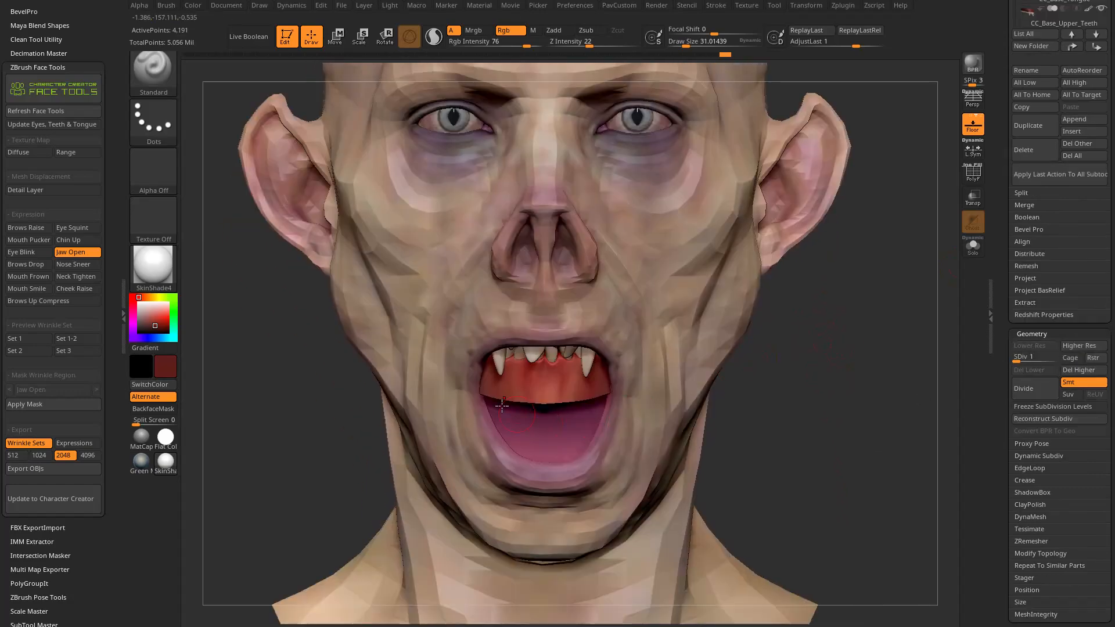
Choose the Move brush, adjust its draw size, and test reshaping strokes beside the open mouth.
key("b")
key("m")
key("v")
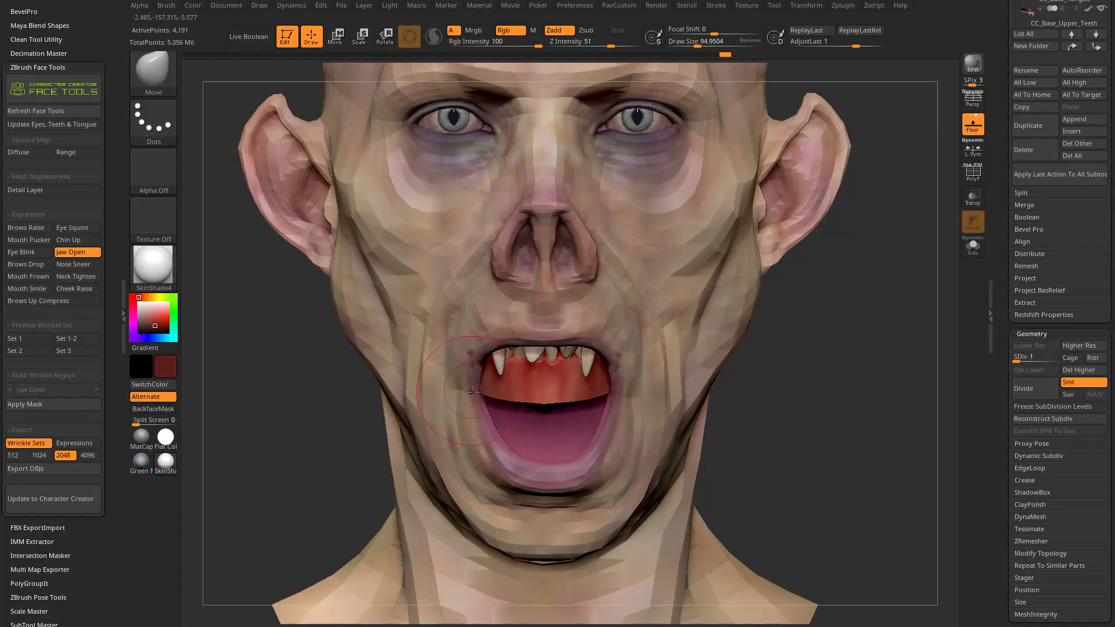
key("s")
left_click_drag(654, 410, 642, 410)
mouse_move(662, 348)
left_mouse_down()
mouse_move(817, 373)
mouse_move(679, 393)
mouse_move(672, 361)
left_mouse_up()
Switch back to the Standard brush and examine the low-resolution open-jaw shape from the side and front.
key("b")
key("s")
key("t")
mouse_move(430, 429)
left_mouse_down()
mouse_move(662, 403)
mouse_move(506, 542)
mouse_move(647, 372)
left_mouse_up()
left_click_drag(403, 476, 496, 396)
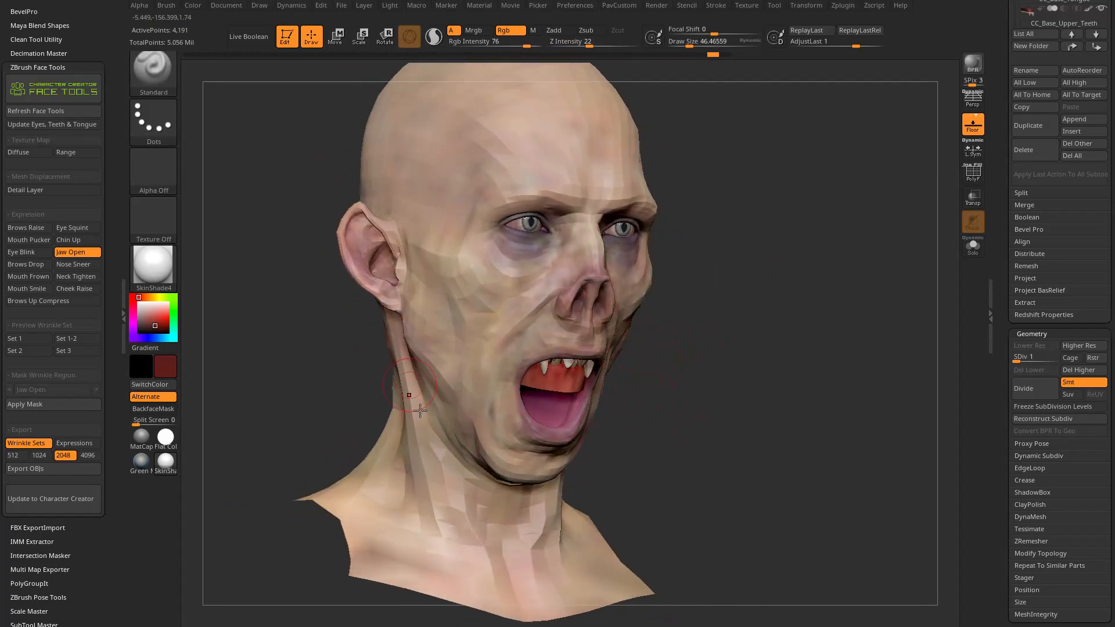
left_click_drag(721, 416, 821, 388)
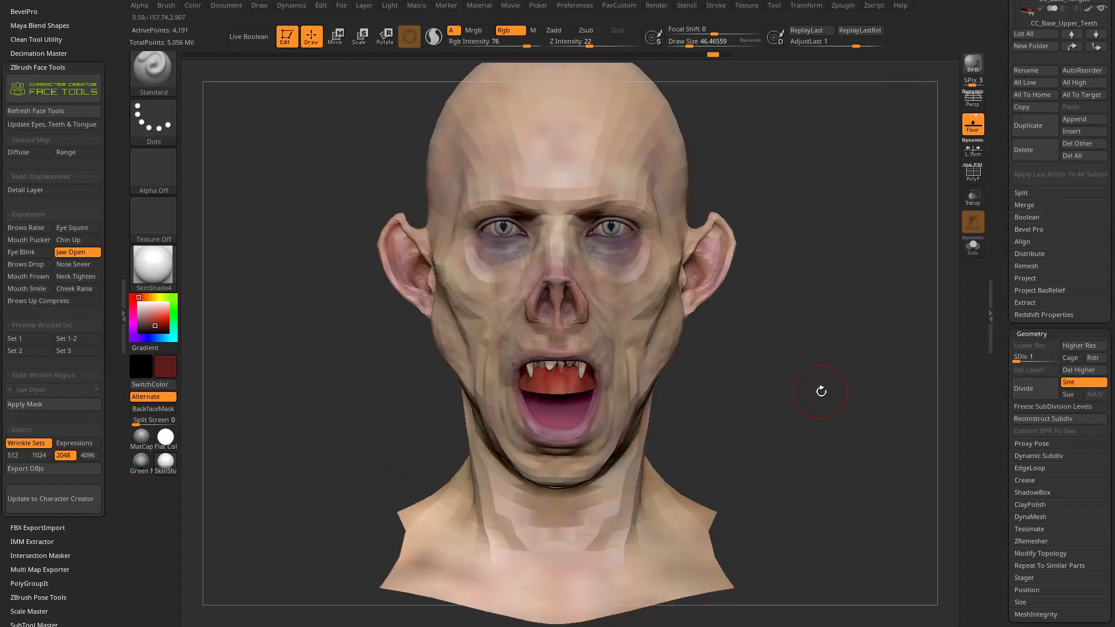
Return the head to its highest subdivision level and turn off the Jaw Open expression.
left_click_drag(998, 224, 998, 261)
left_click_drag(1017, 397, 1056, 391)
left_click_drag(809, 354, 816, 363)
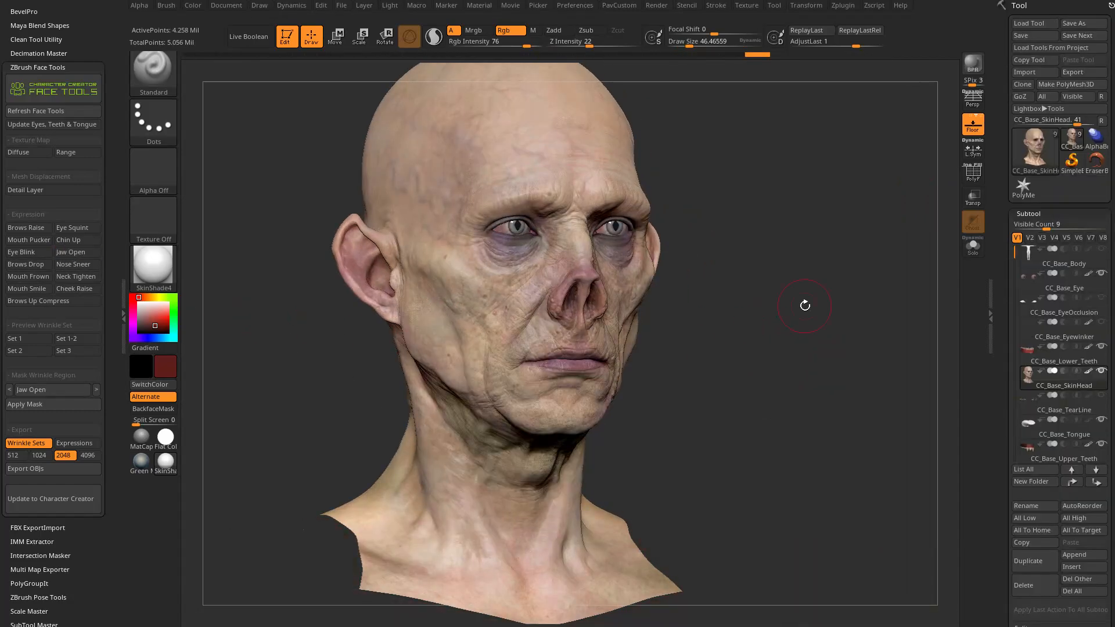
Examine the neutral head and neck from both sides and activate the Neck Tighten expression.
left_click_drag(673, 264, 726, 266)
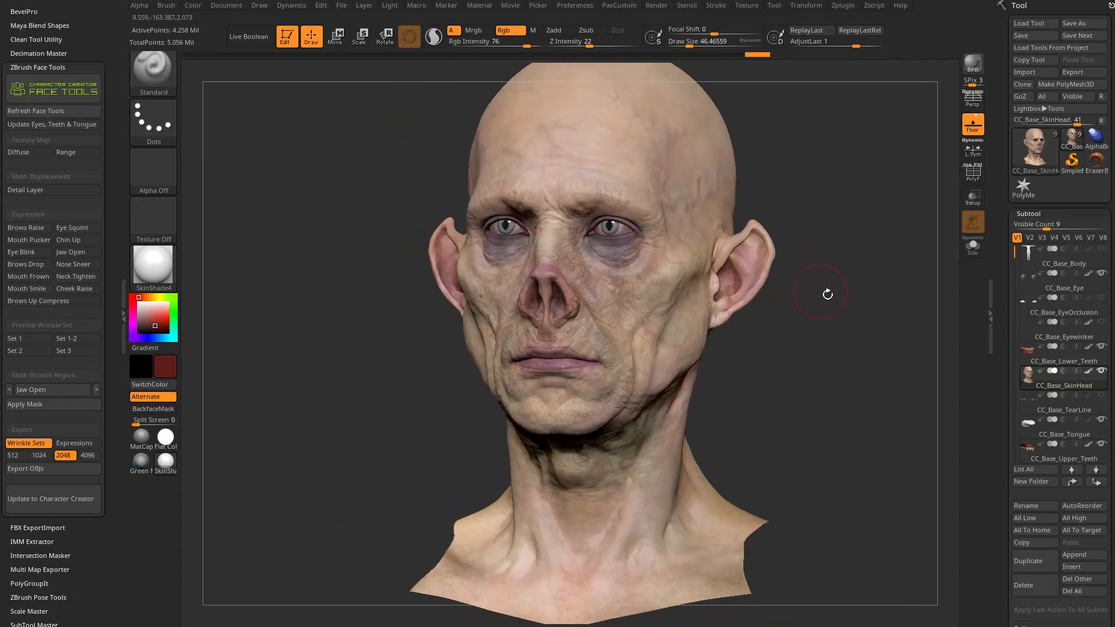
left_click_drag(822, 292, 779, 318)
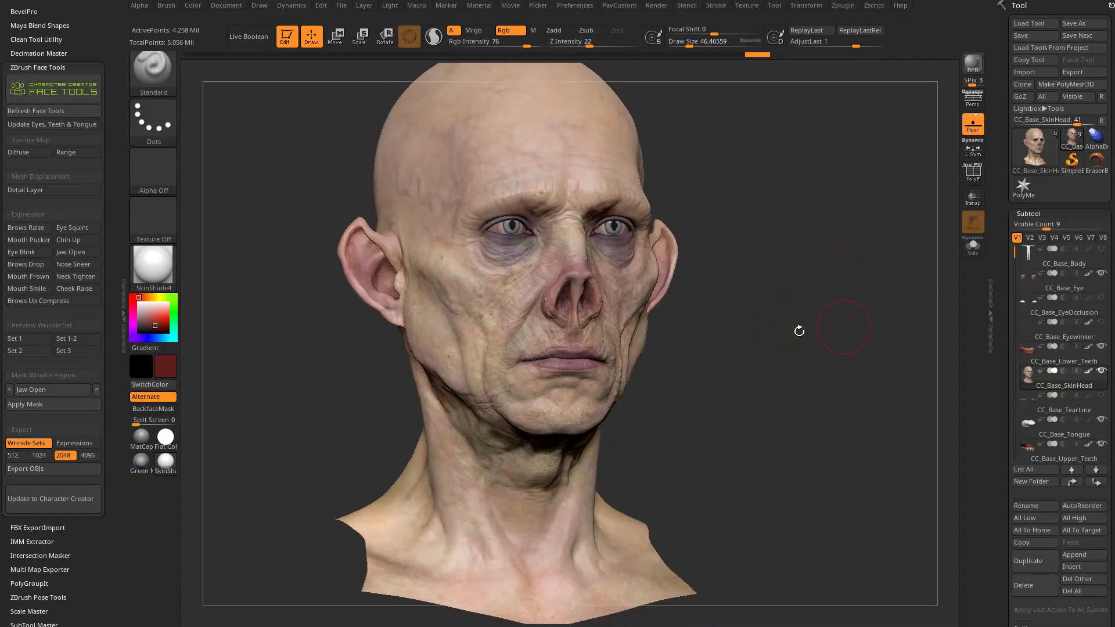
left_click(75, 277)
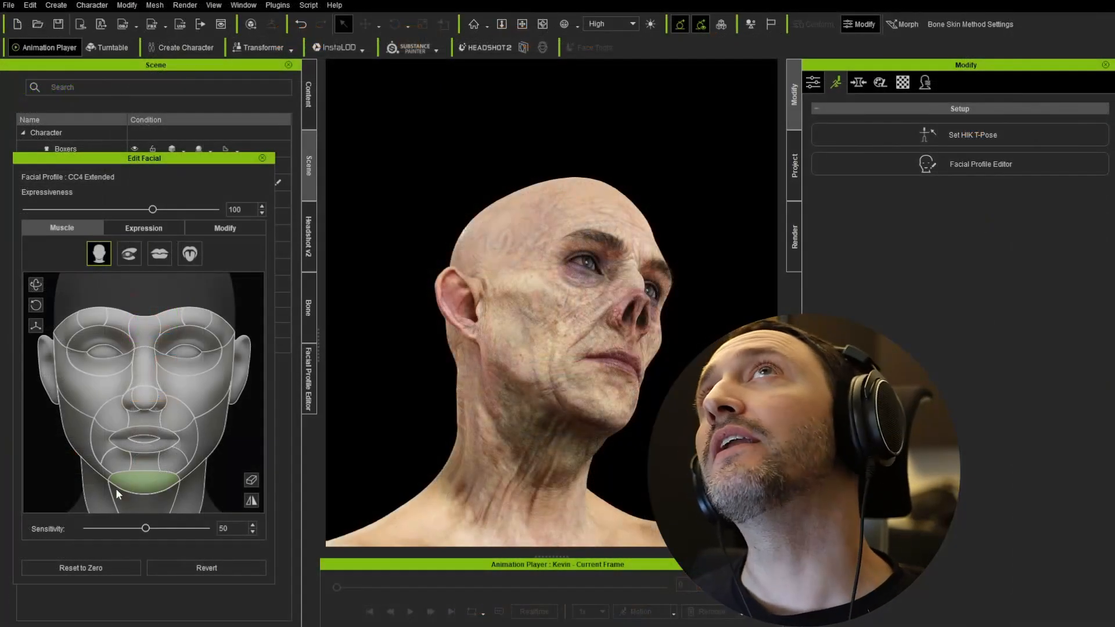
Switch to Character Creator, open Edit Facial, and pull the chin muscle area to test the neck's expression.
left_click_drag(116, 489, 238, 515)
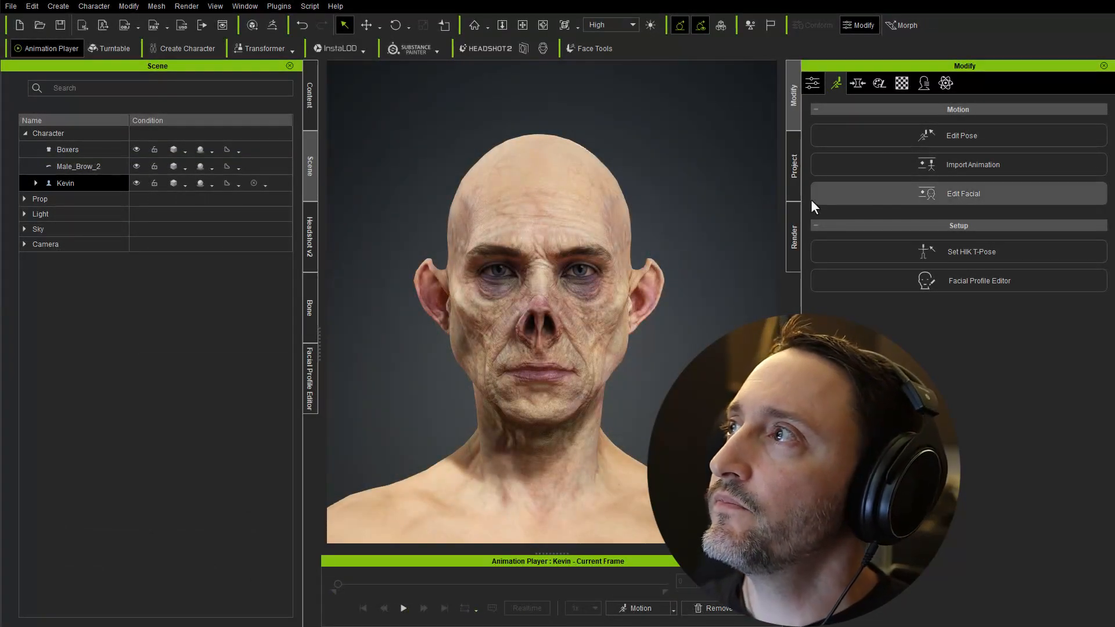
left_click(938, 191)
left_click(130, 244)
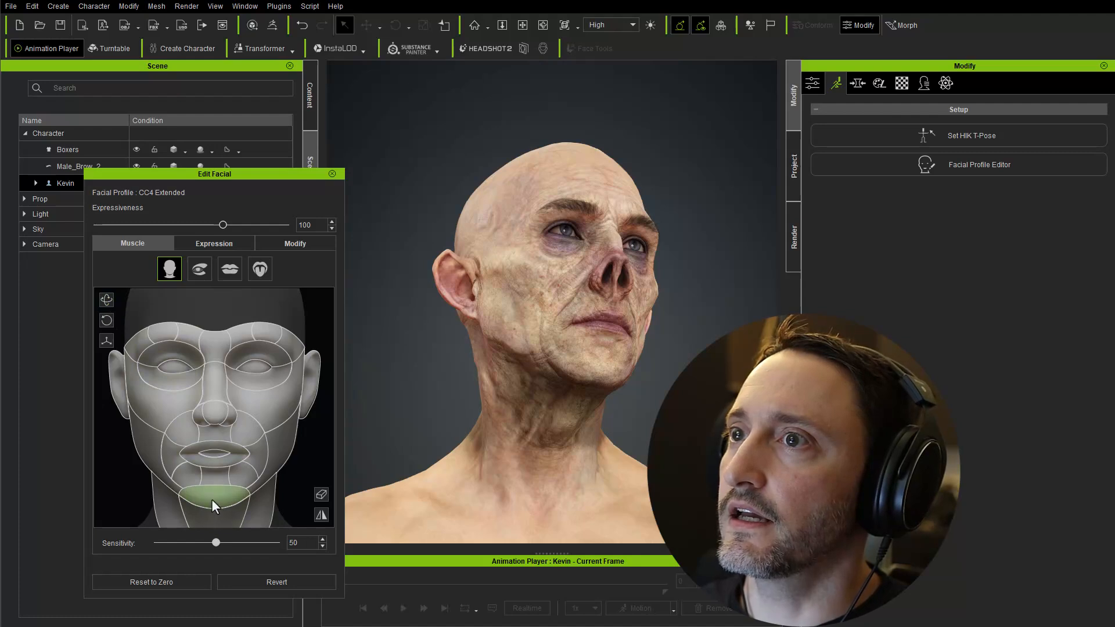
left_click_drag(214, 505, 71, 509)
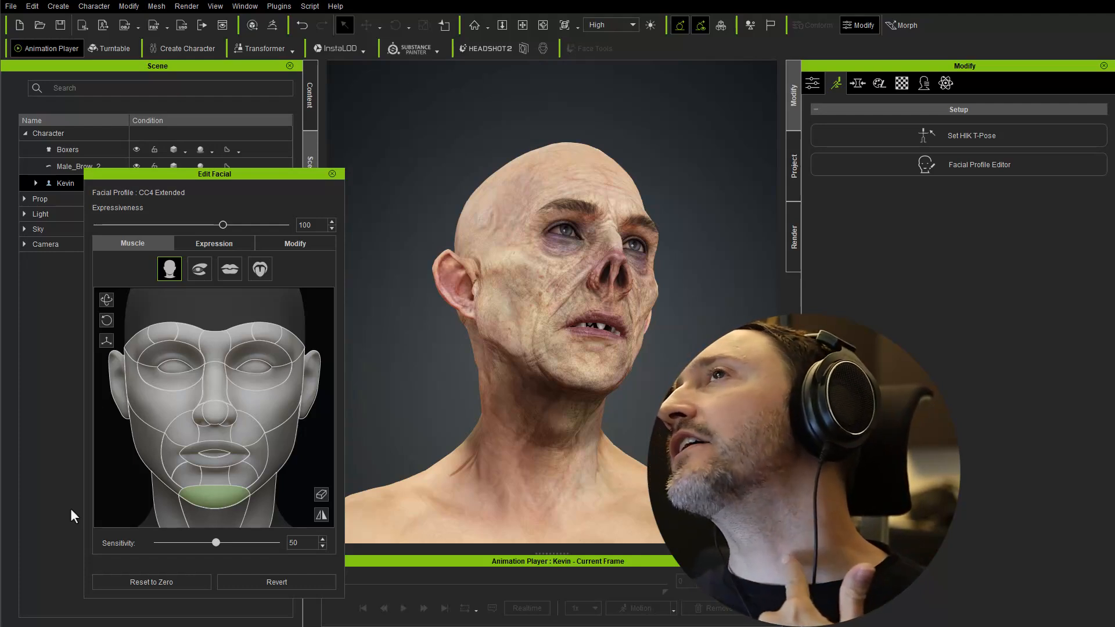
mouse_move(55, 510)
left_mouse_down()
mouse_move(133, 519)
mouse_move(50, 508)
mouse_move(75, 510)
left_mouse_up()
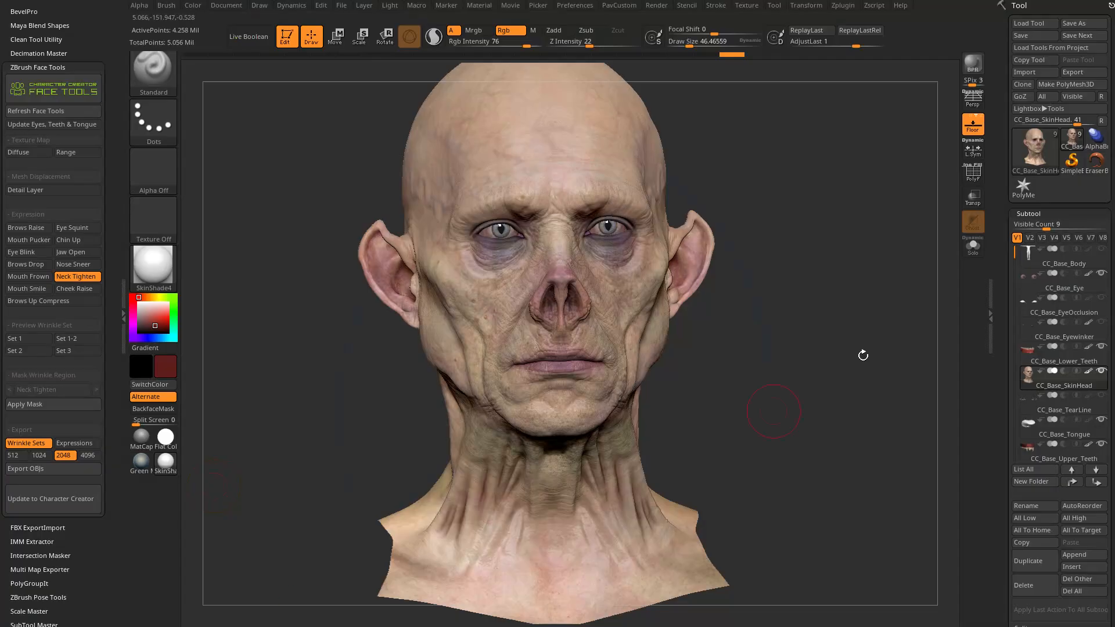
Switch to ZBrush, vary the CC_Neck Tighten layer's intensity through about 0.3 and 0.54, and return it to 1.
left_click_drag(792, 356, 729, 383)
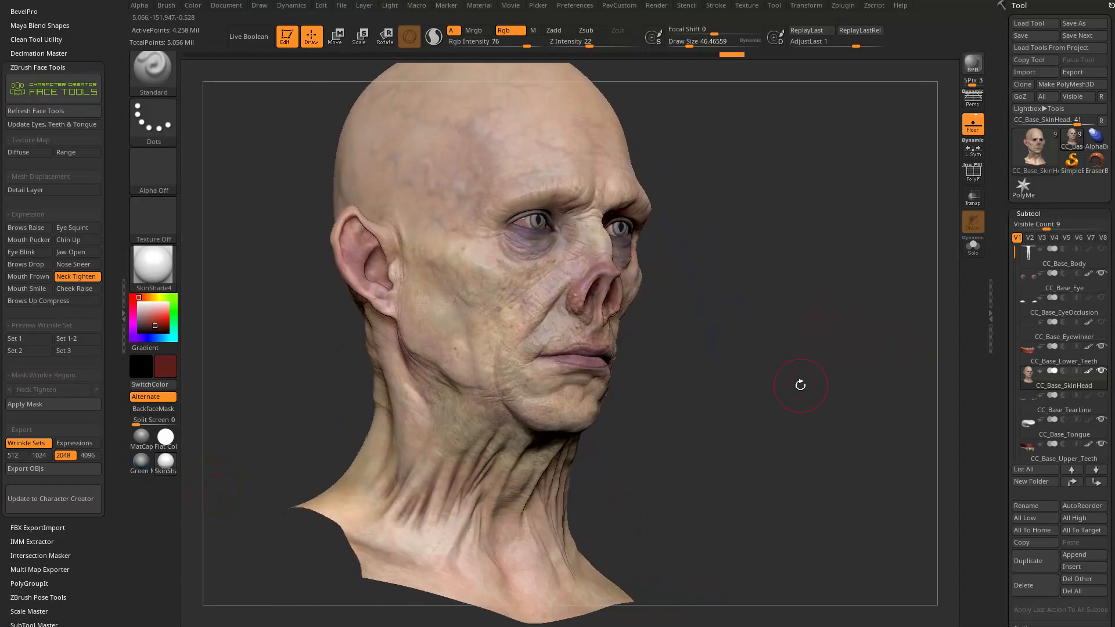
left_click_drag(1000, 368, 1000, 36)
left_click_drag(721, 304, 730, 463)
scroll(1045, 232, "down", 10)
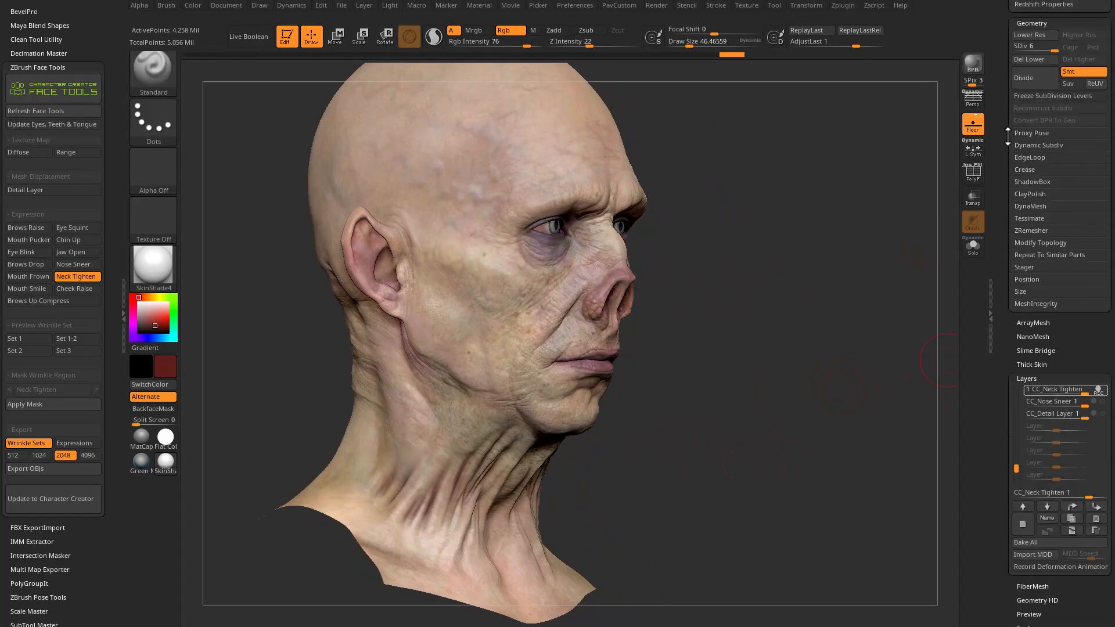
left_click_drag(1091, 227, 1067, 230)
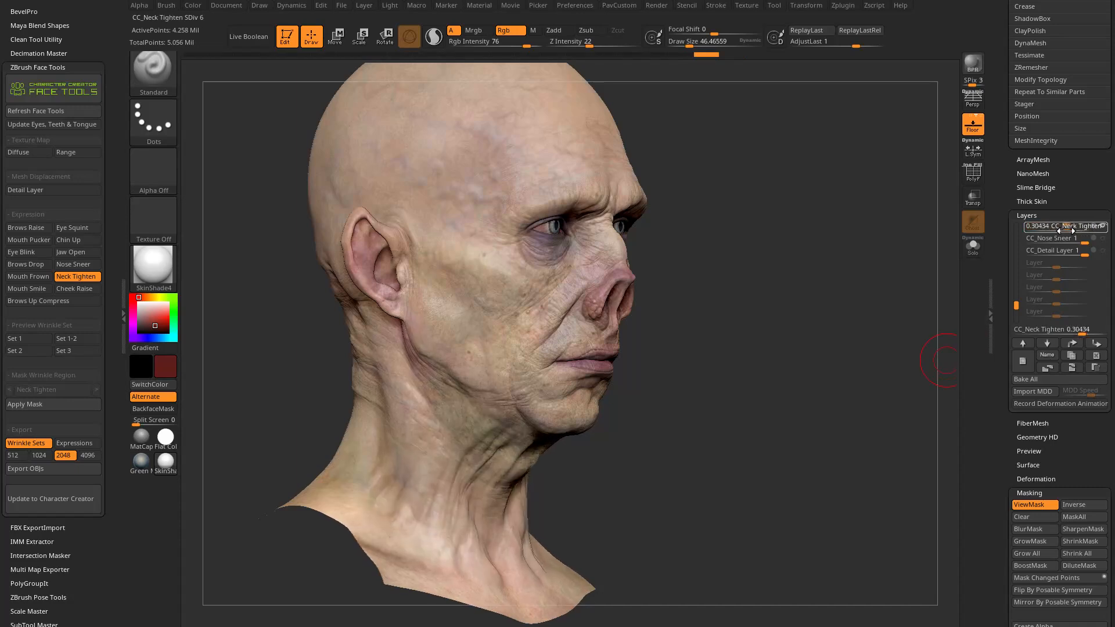
left_click_drag(946, 360, 862, 259)
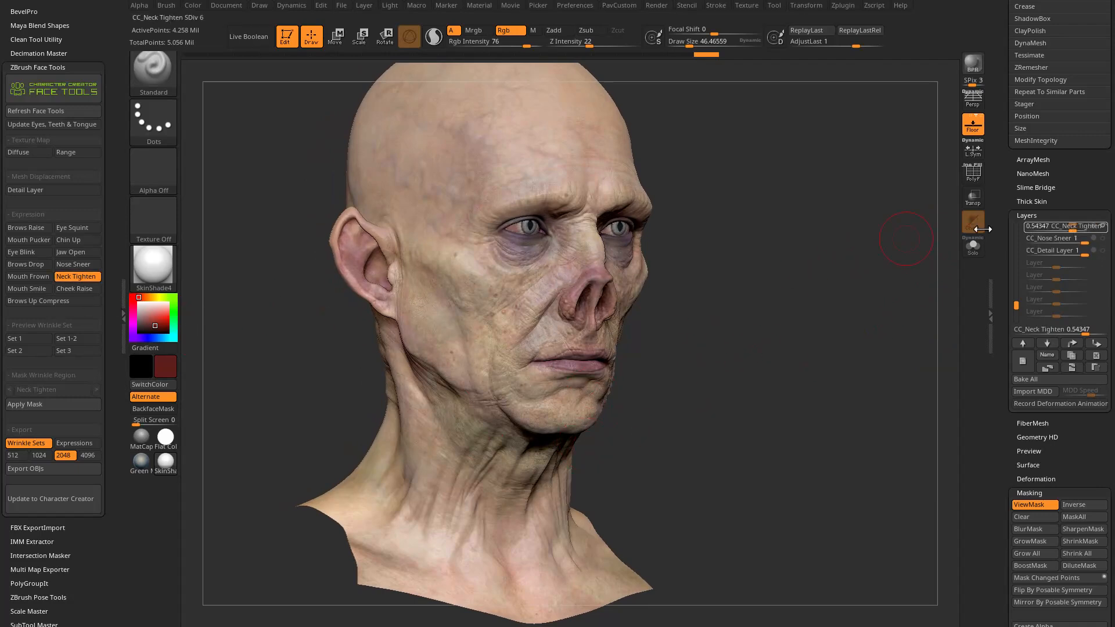
mouse_move(1084, 229)
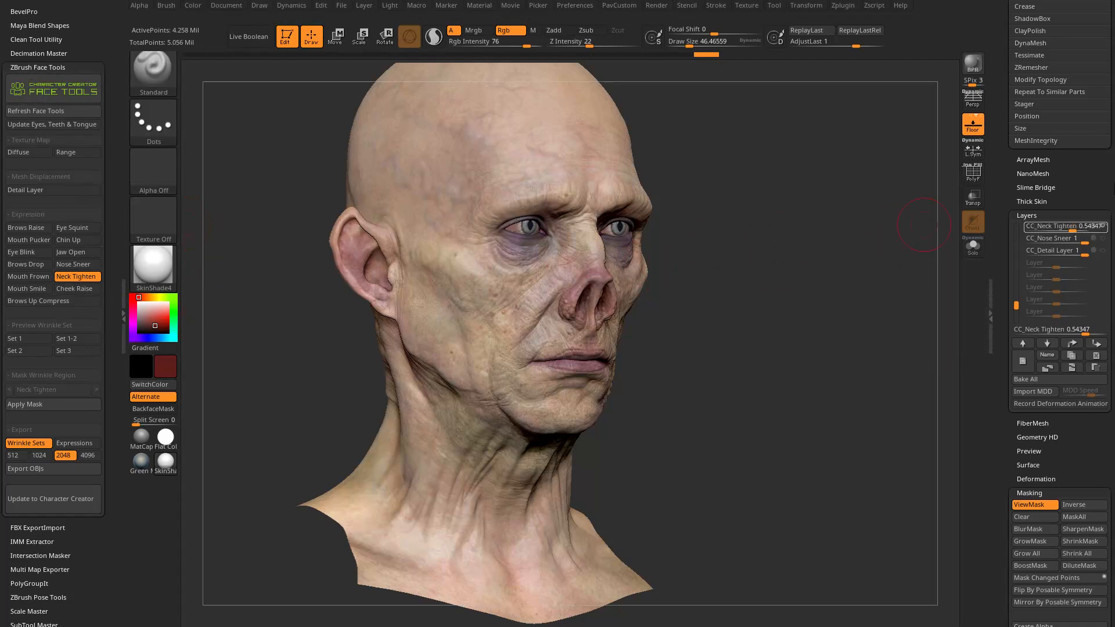
left_click_drag(1069, 231, 1093, 227)
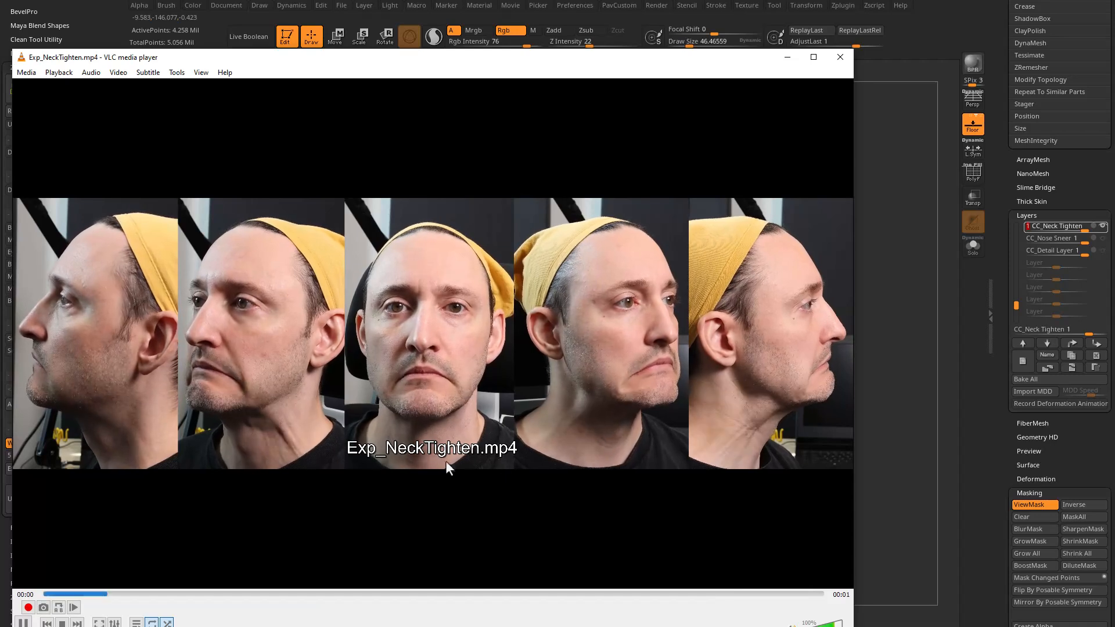
Close the Exp_NeckTighten.mp4 reference video and turn on recording for the CC_Neck Tighten layer.
left_click(840, 57)
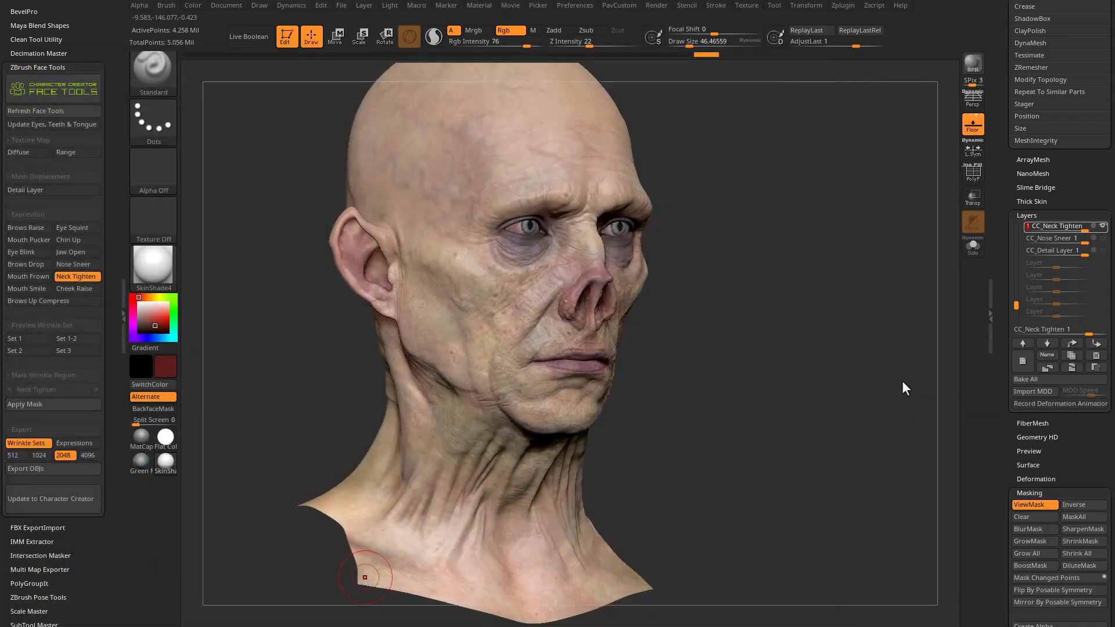
left_click_drag(1083, 234, 1104, 232)
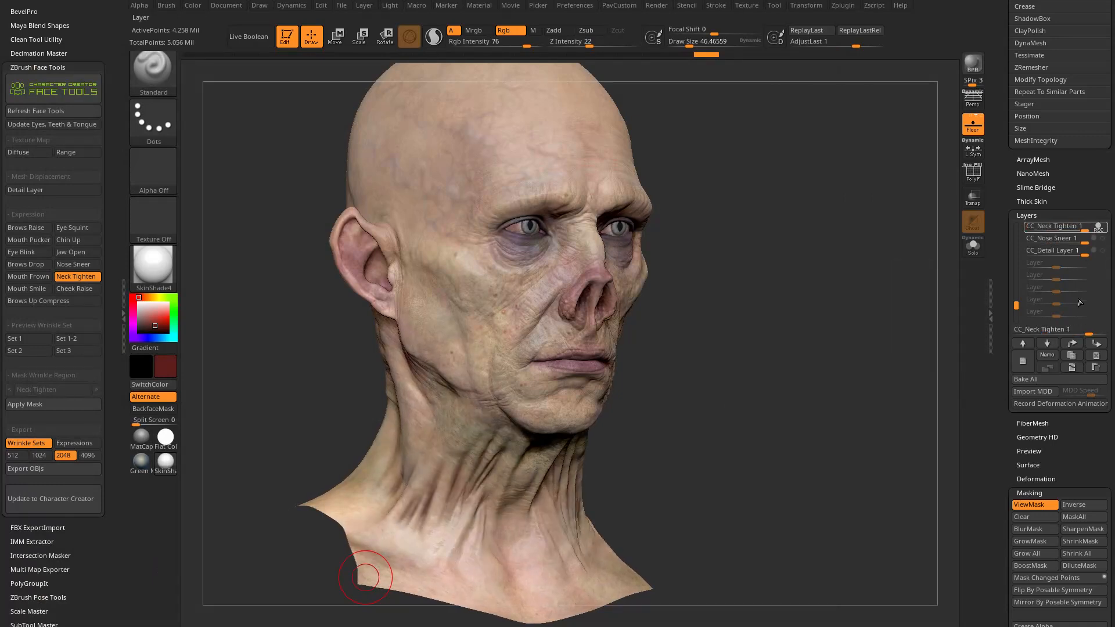
mouse_move(786, 332)
left_mouse_down()
mouse_move(836, 328)
mouse_move(773, 323)
left_mouse_up()
left_click_drag(824, 406, 845, 394)
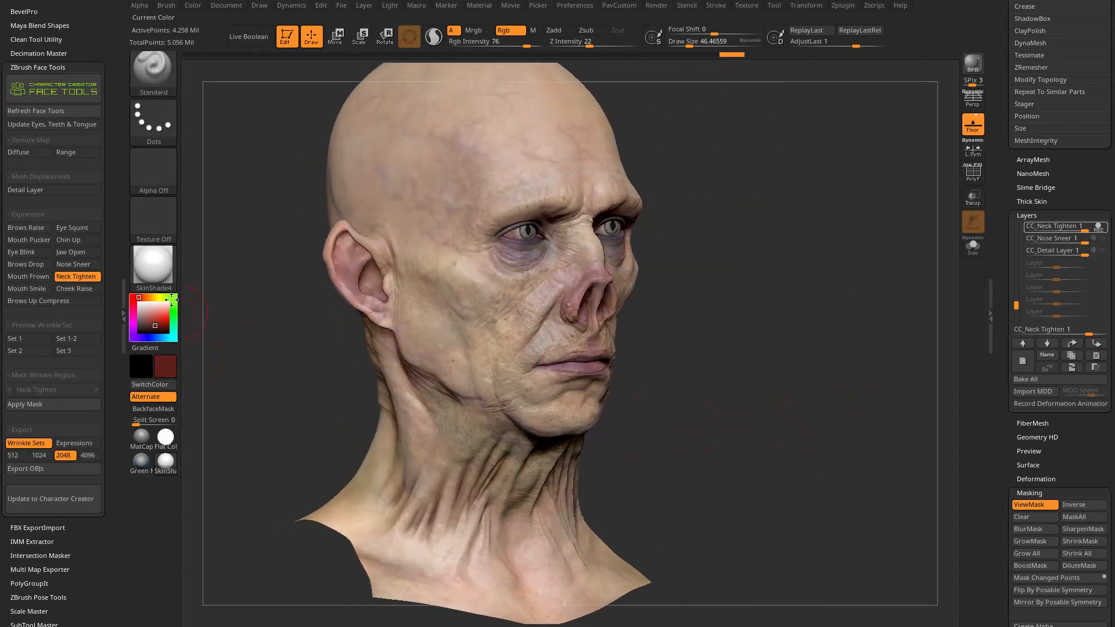
Examine the painted neck wrinkles from several angles with the Flat Color material, and return to the SkinShade4 material.
left_click(166, 436)
left_click_drag(622, 461, 542, 488)
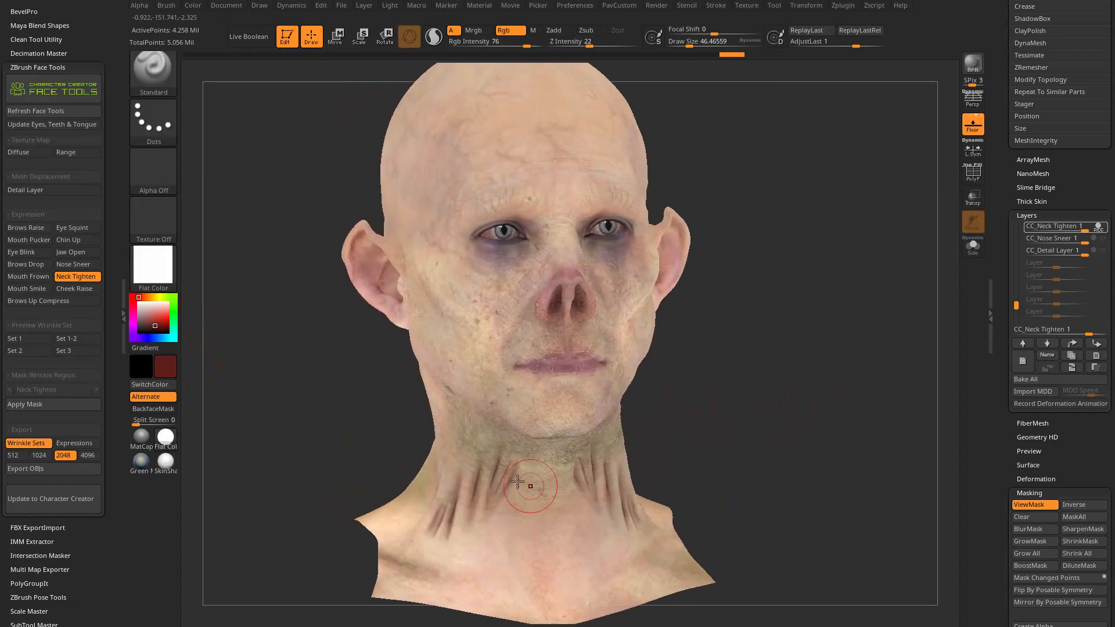
left_click_drag(621, 459, 685, 432)
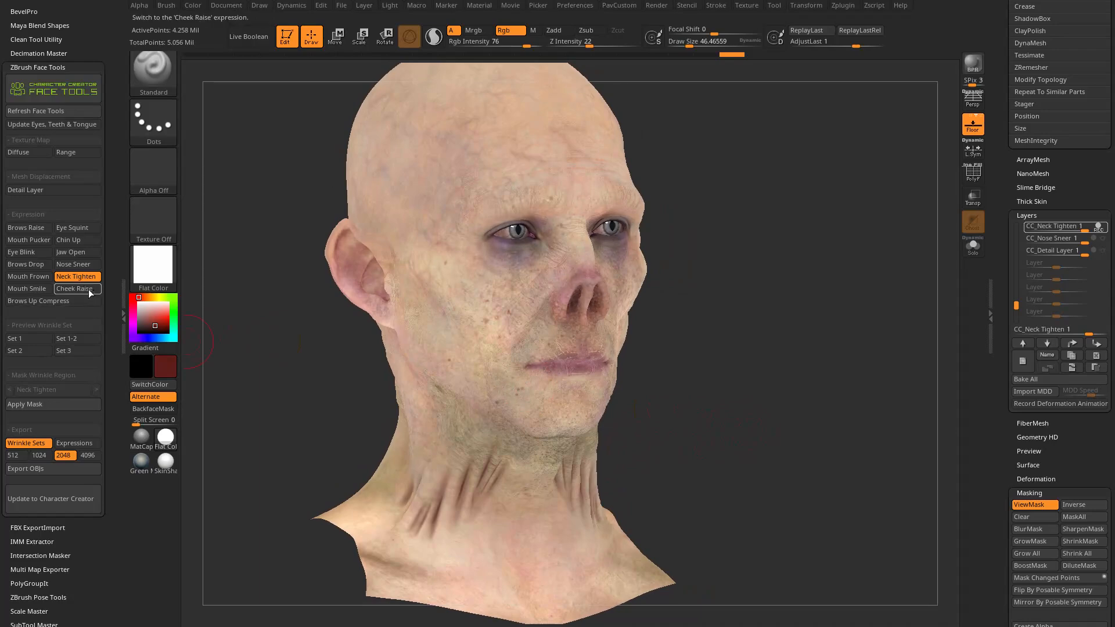
left_click(166, 461)
left_click_drag(329, 481, 785, 438)
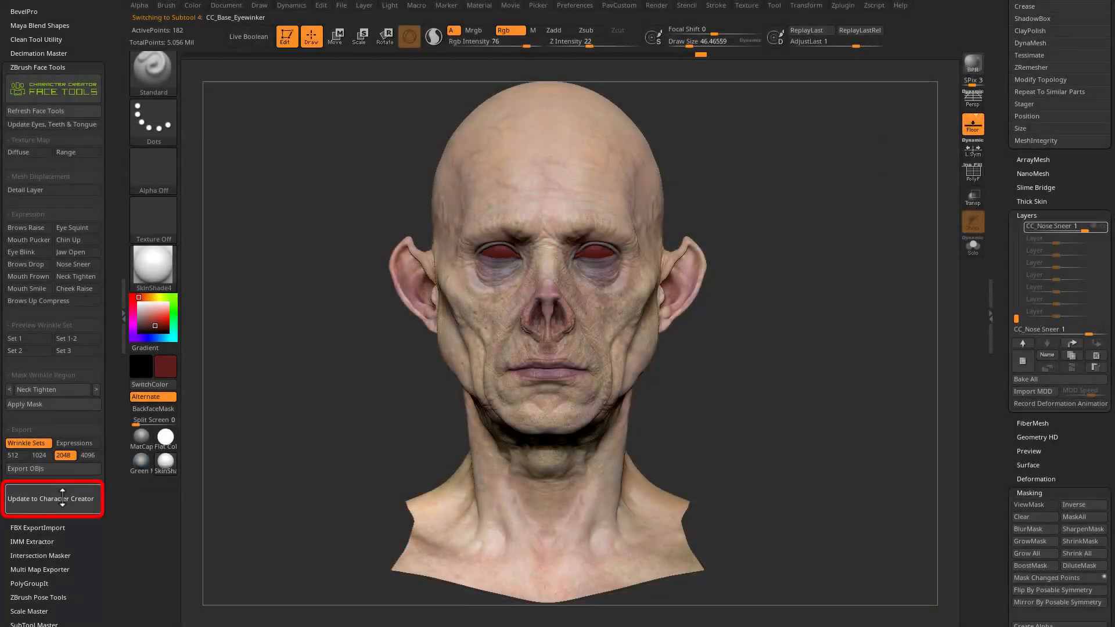
Open the Update to Character Creator settings, disable Base Update and enable Update Expressions / Wrinkles.
left_click(63, 498)
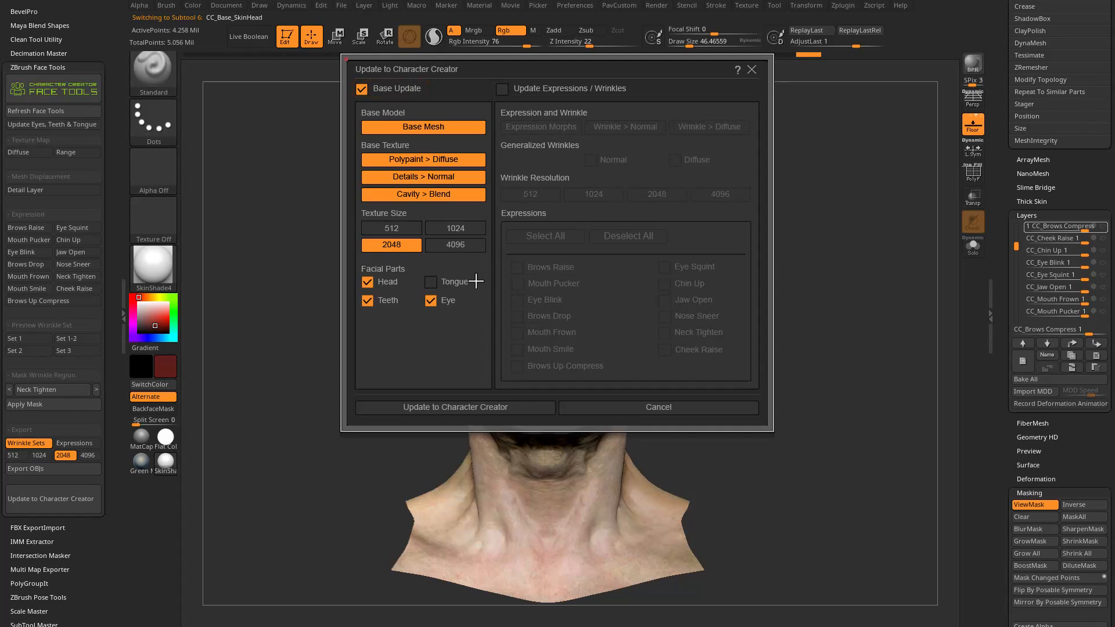
left_click(362, 90)
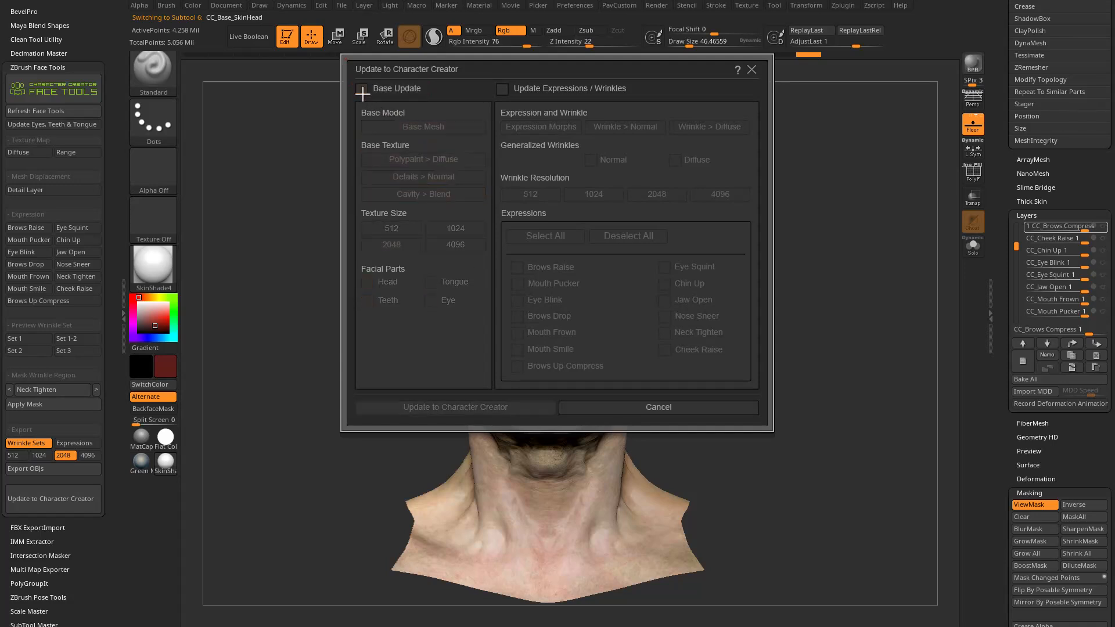
left_click(502, 90)
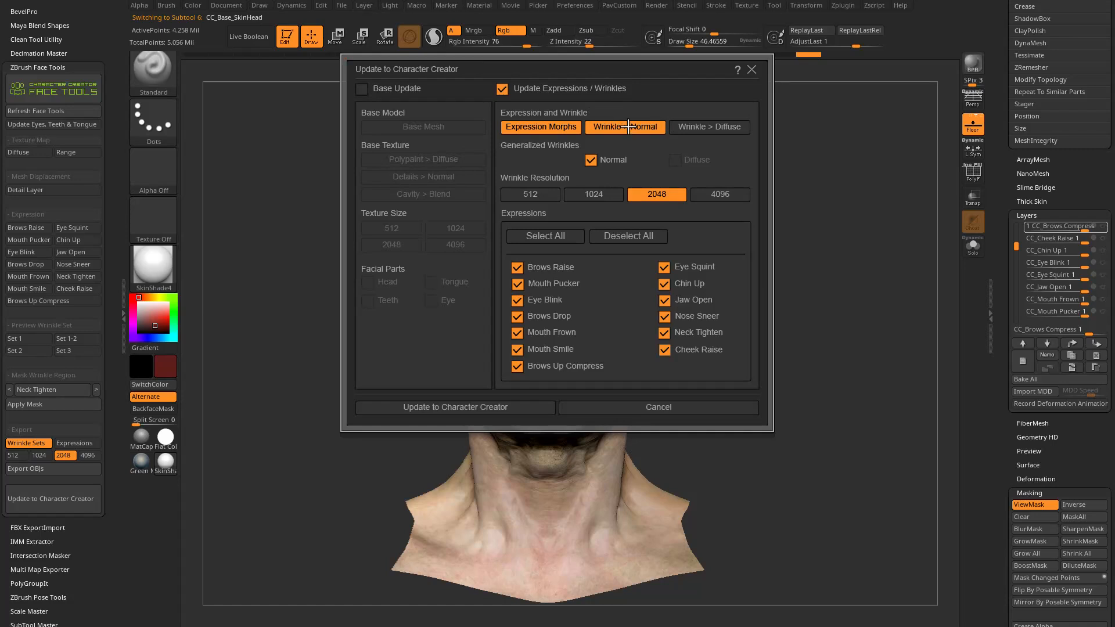
Include Wrinkle > Diffuse, go through the generalized Normal and Diffuse options, and send the expression update to Character Creator.
left_click(710, 129)
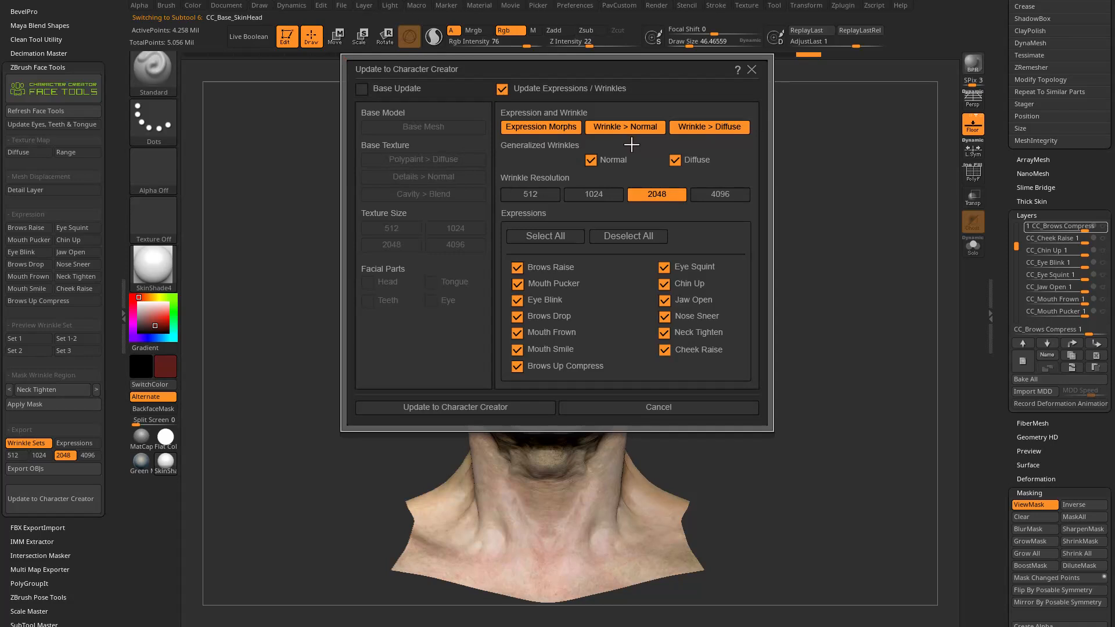
left_click(607, 159)
left_click(685, 160)
left_click(430, 407)
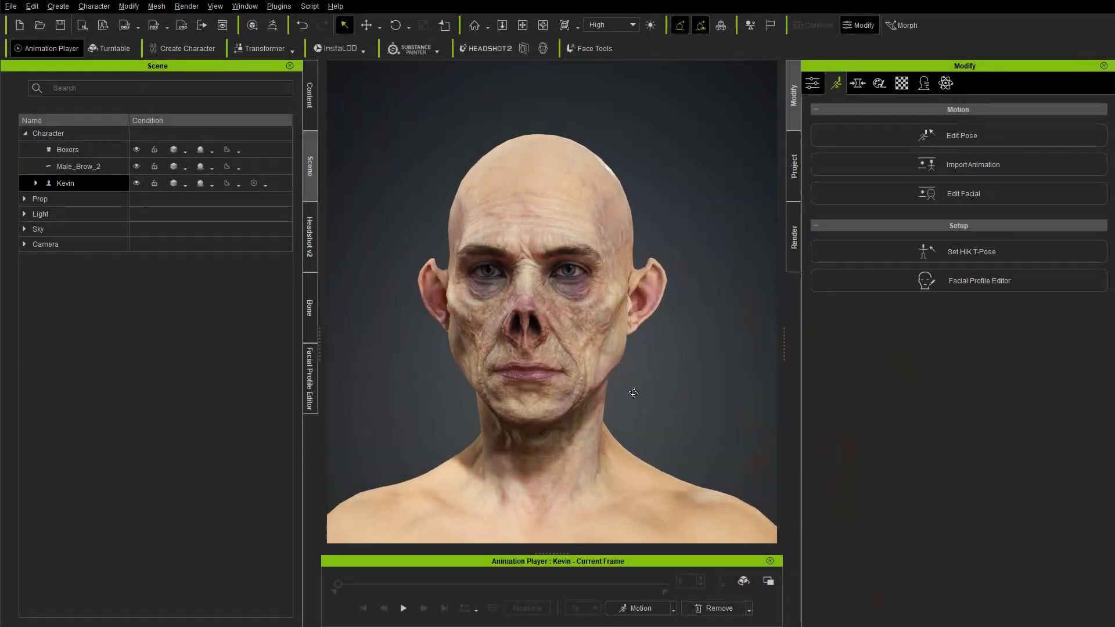
In Character Creator, load the calibration_live motion onto the character and play it while viewing the face from different angles.
right_click_drag(651, 451, 714, 423)
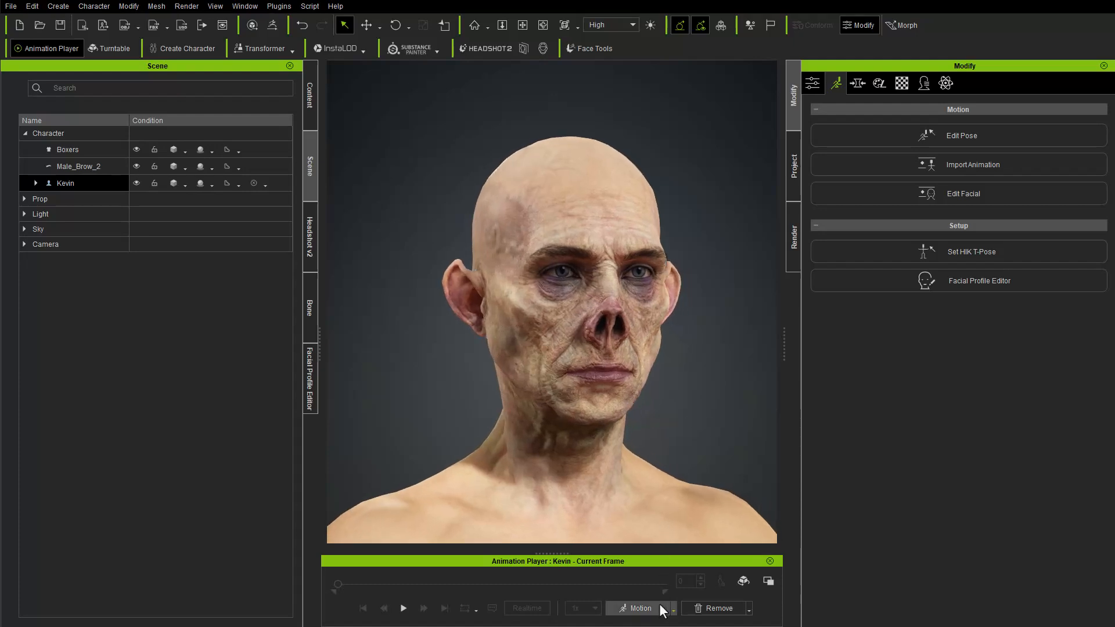
left_click(639, 608)
mouse_move(659, 528)
left_click(725, 540)
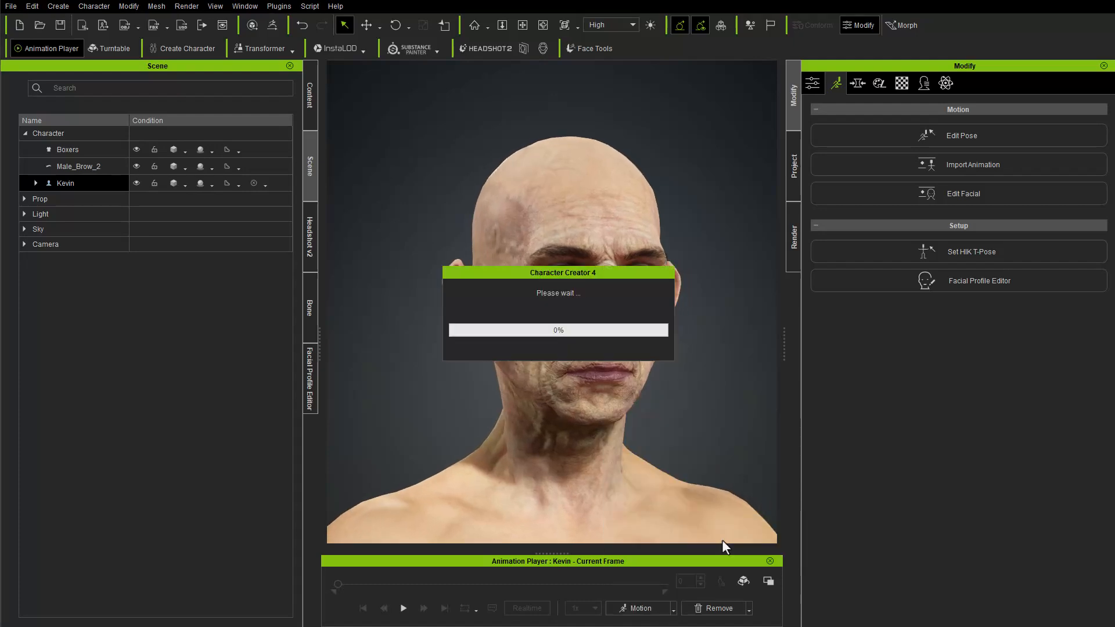
left_click(403, 608)
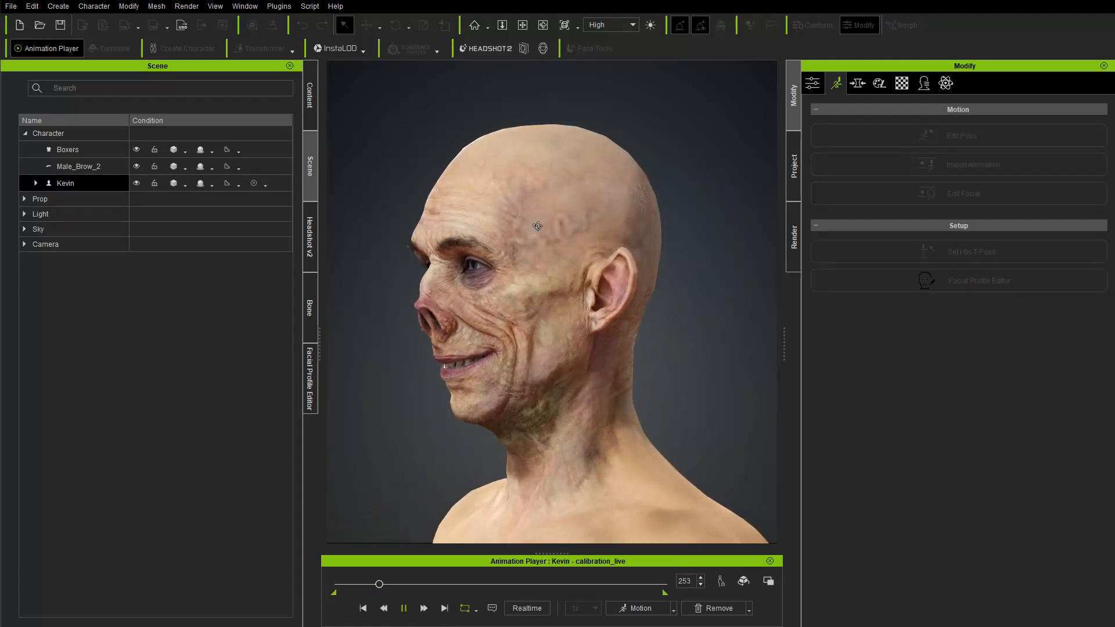
right_click_drag(453, 386, 681, 386)
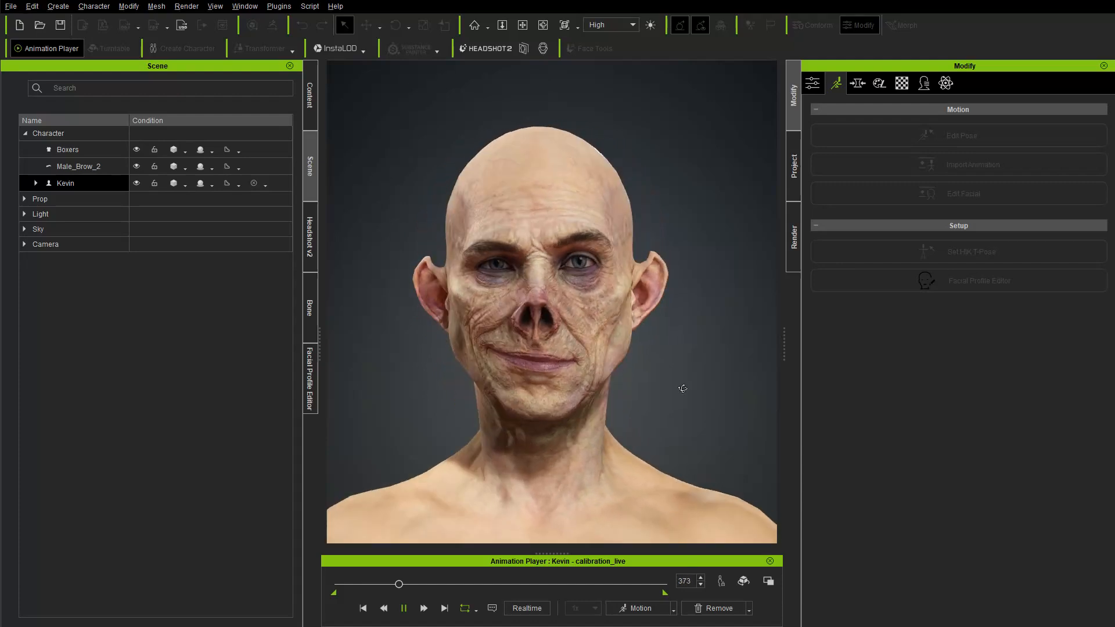
Play the calibration_live motion from frame 1312 and examine the face and neck wrinkles up close and from both sides.
left_click(551, 584)
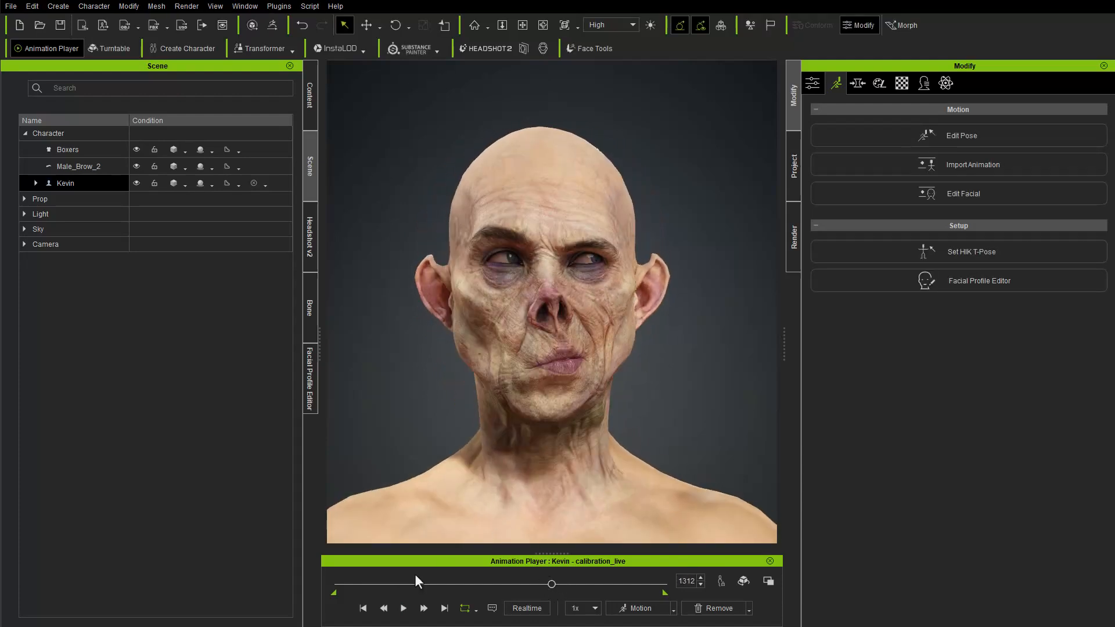
left_click(403, 608)
right_click_drag(504, 448, 702, 438)
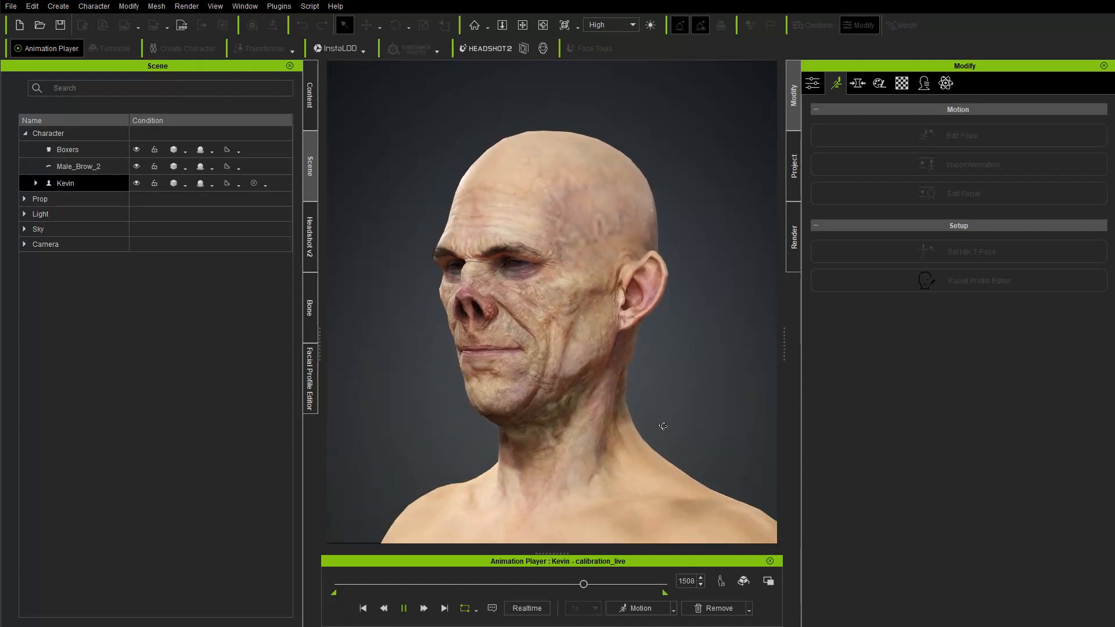
right_click_drag(663, 424, 624, 431)
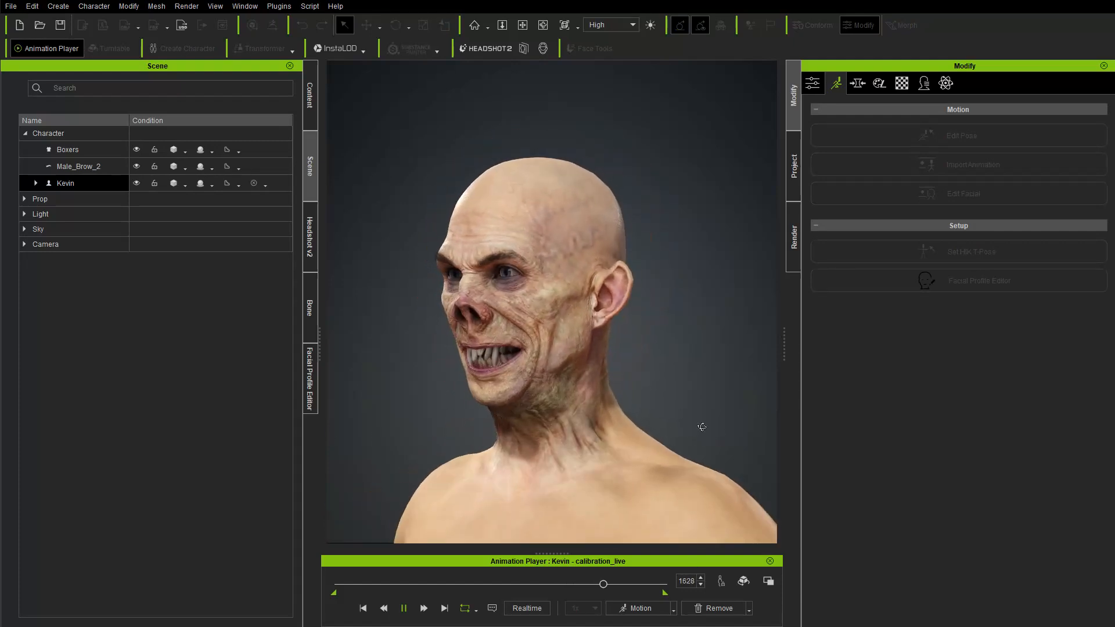
scroll(544, 402, "up", 5)
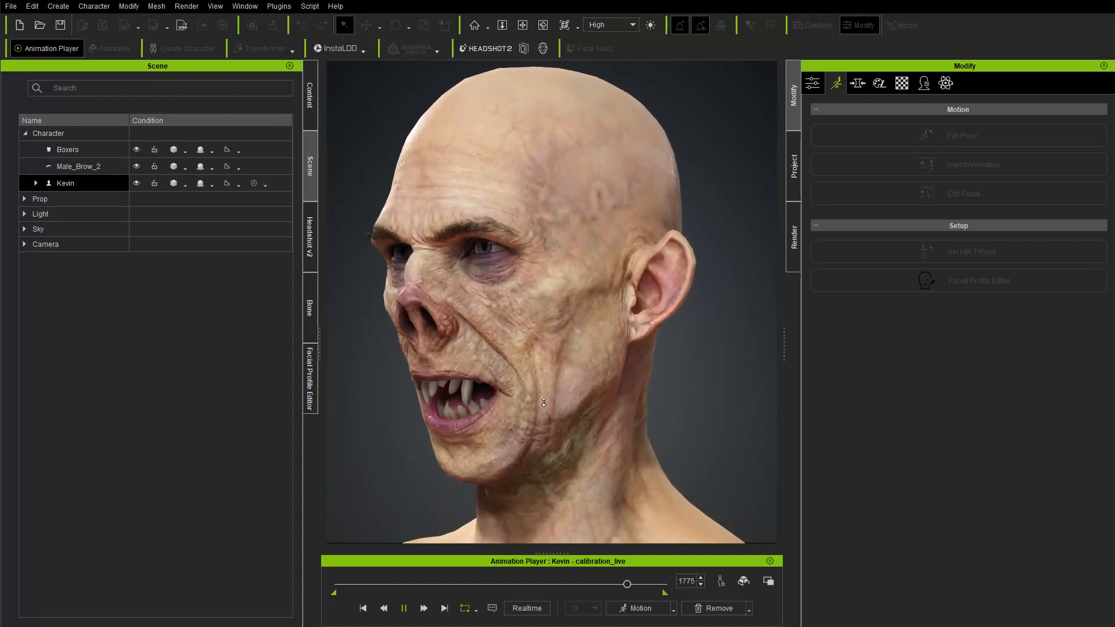
scroll(544, 403, "down", 5)
right_click_drag(530, 423, 743, 410)
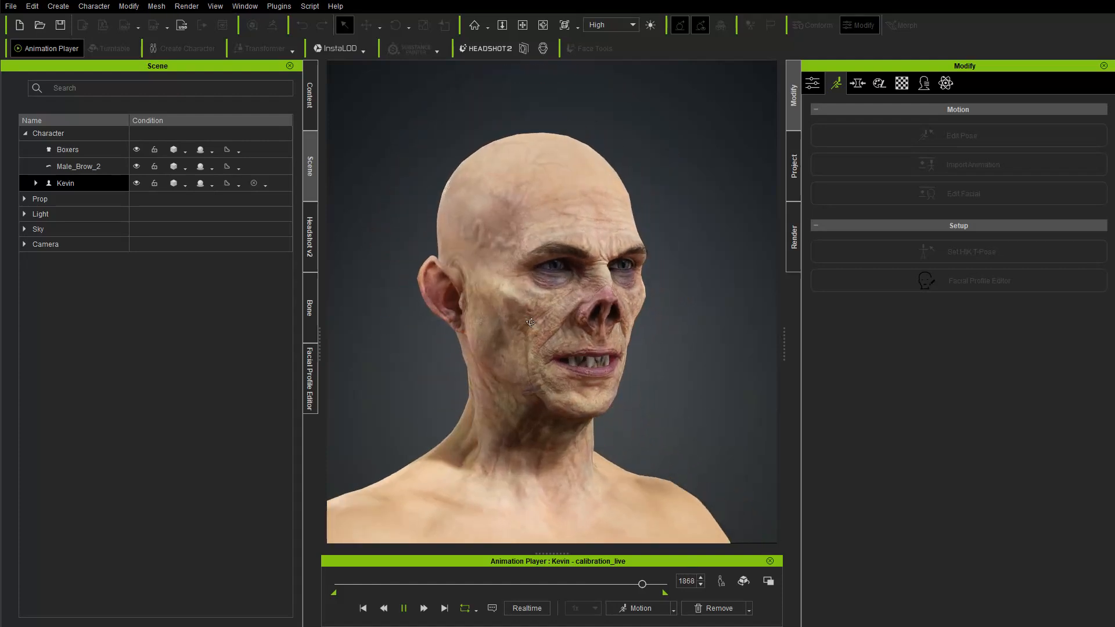
right_click_drag(648, 364, 617, 401)
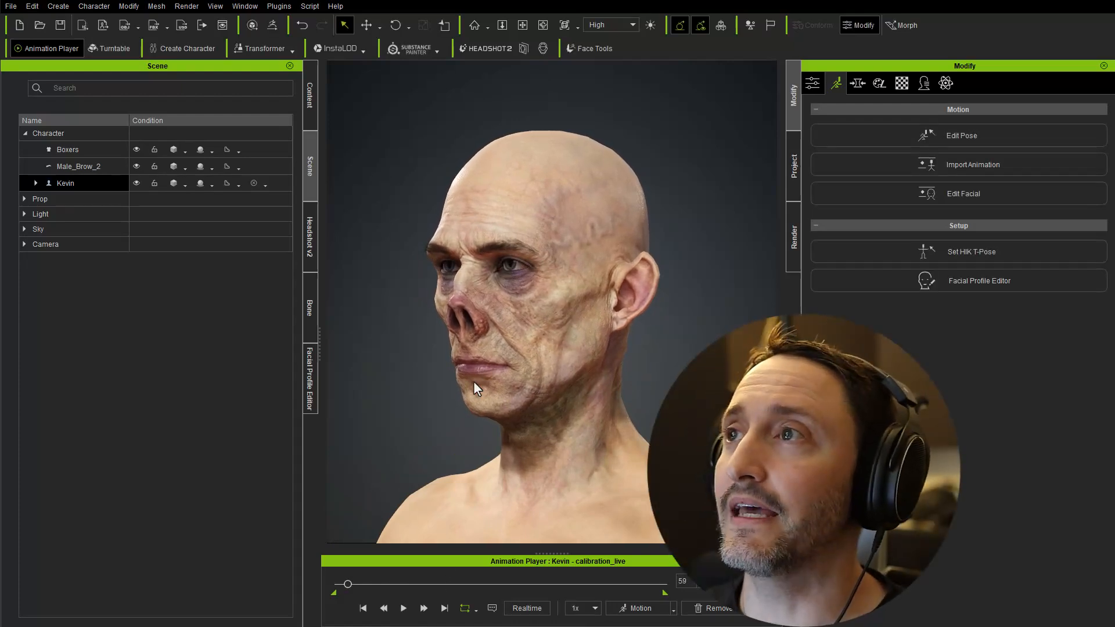
Frame the character's full body from the front.
scroll(476, 402, "down", 8)
middle_click_drag(581, 426, 574, 307)
right_click_drag(573, 308, 629, 359)
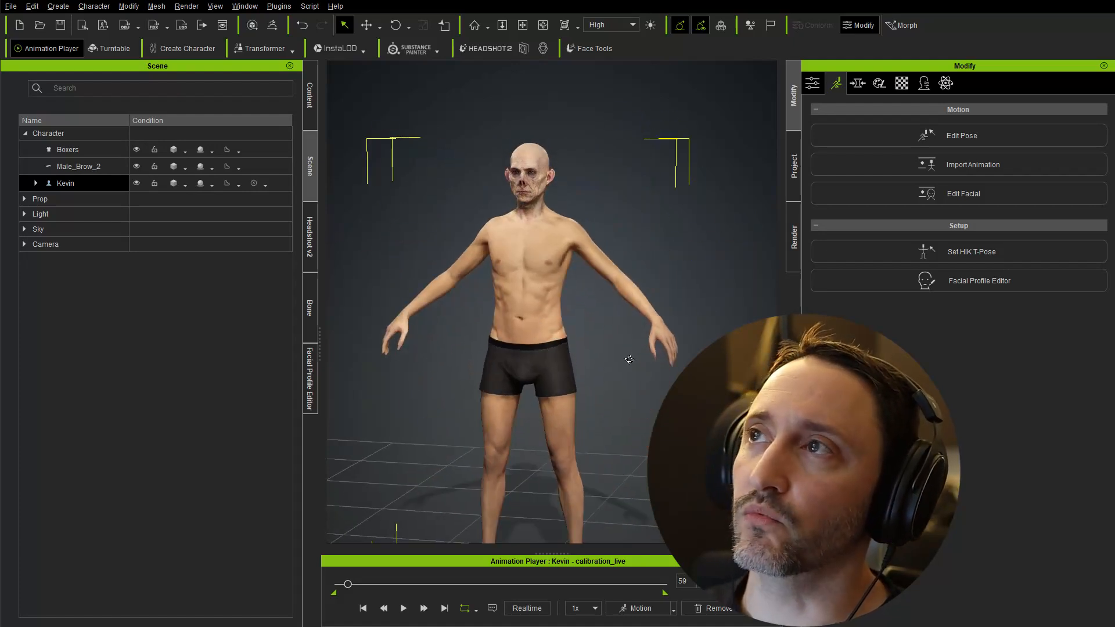